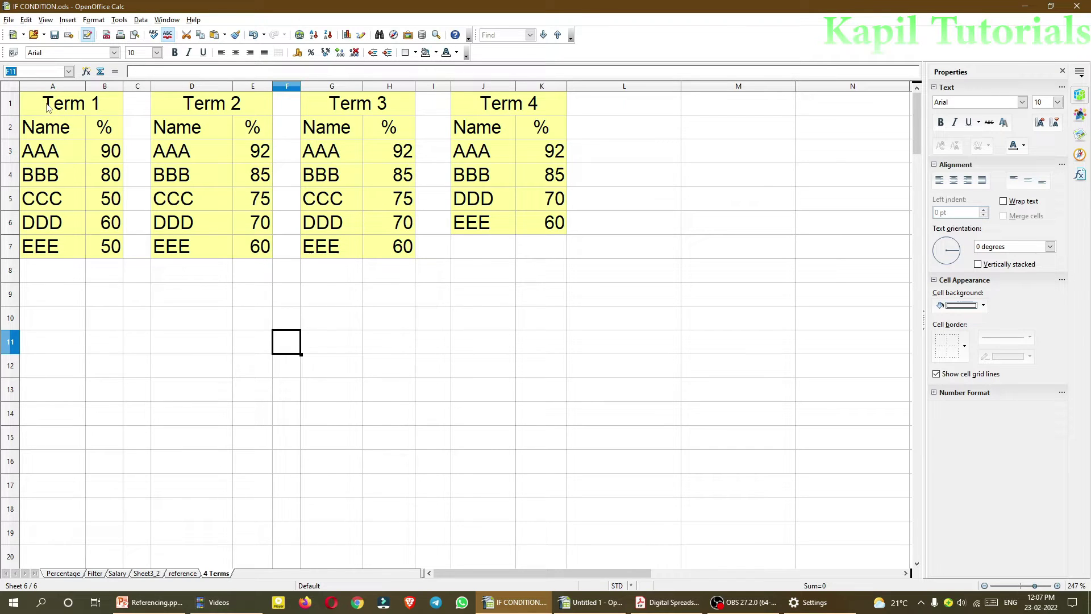
Enter Term 3 scores 94, 80, 70, 62 and 66 for AAA–EEE in H3:H7.
drag(49, 108, 90, 243)
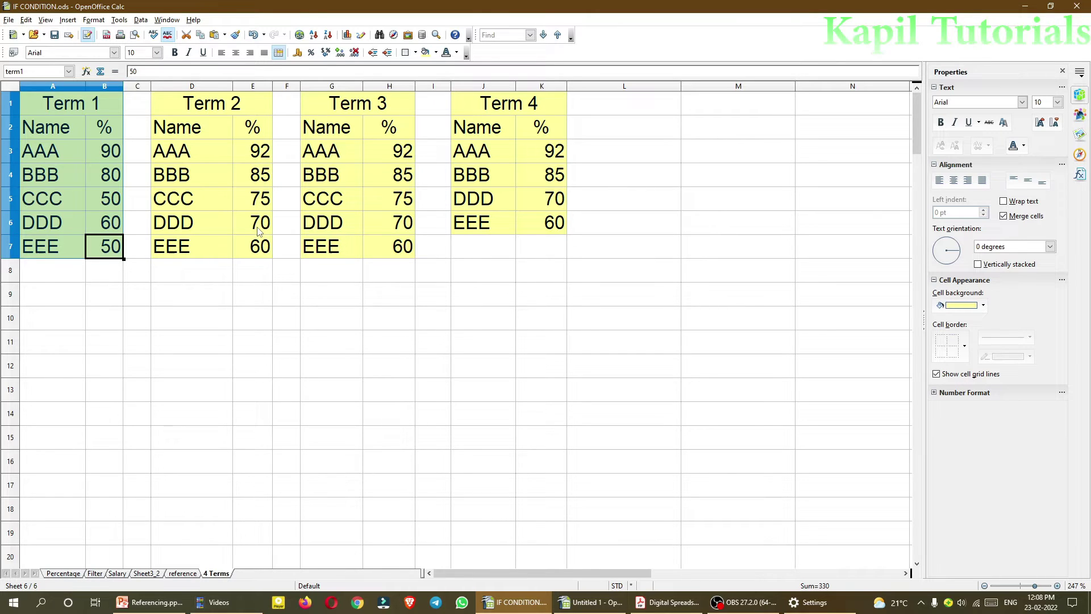
click(395, 154)
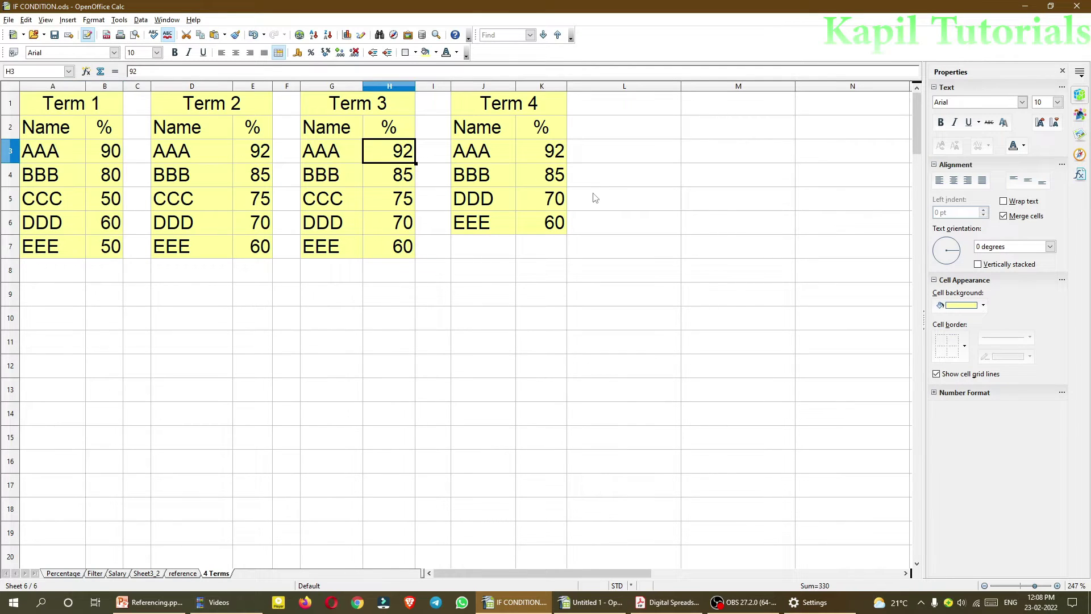
text(94)
key(Return)
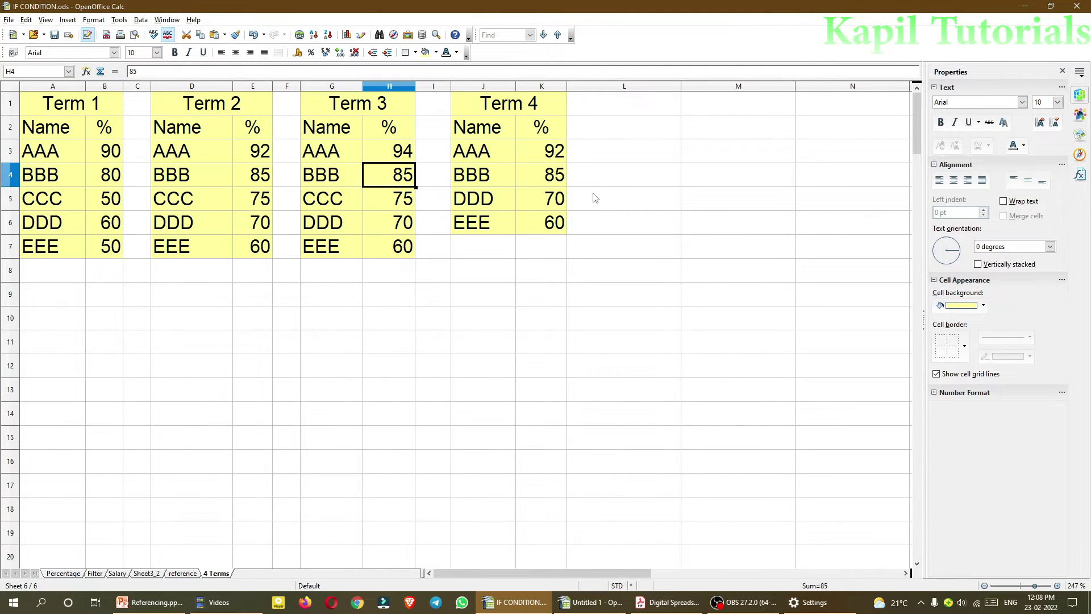
text(80)
key(Return)
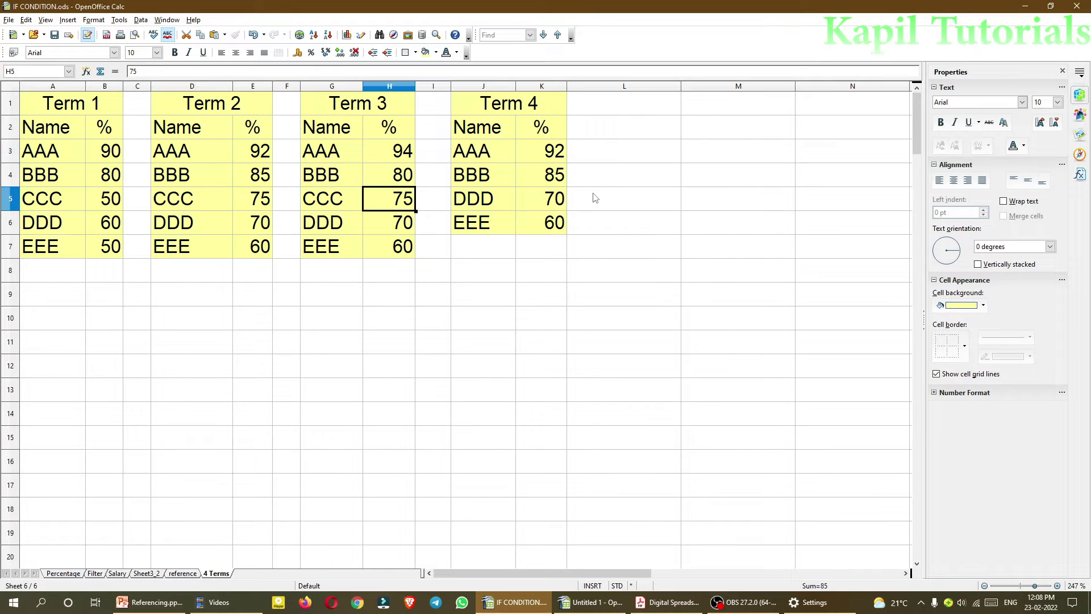
text(70)
key(Return)
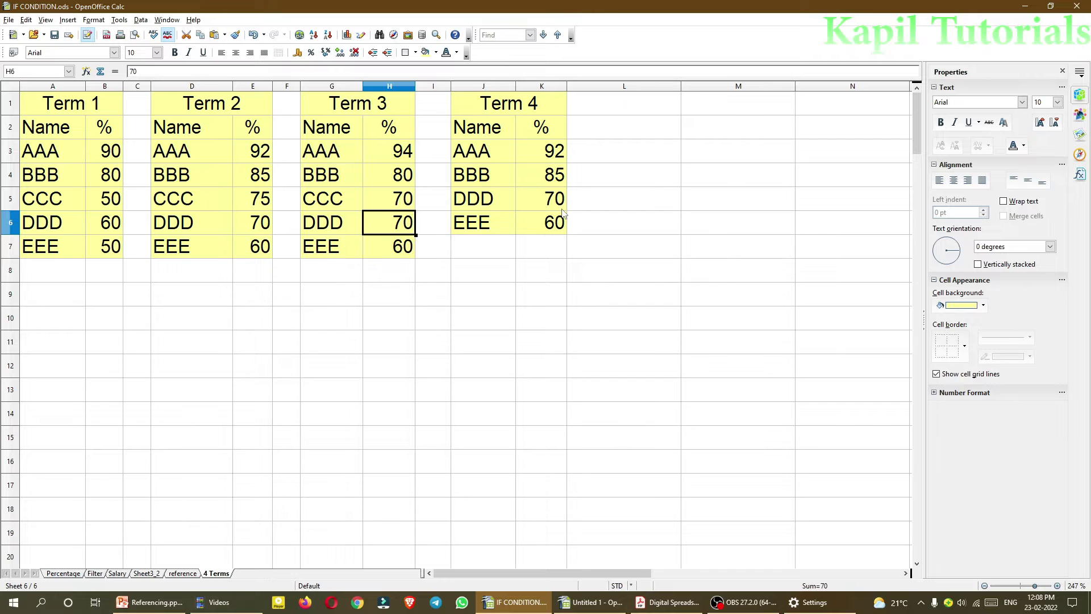
text(62)
key(Return)
text(66)
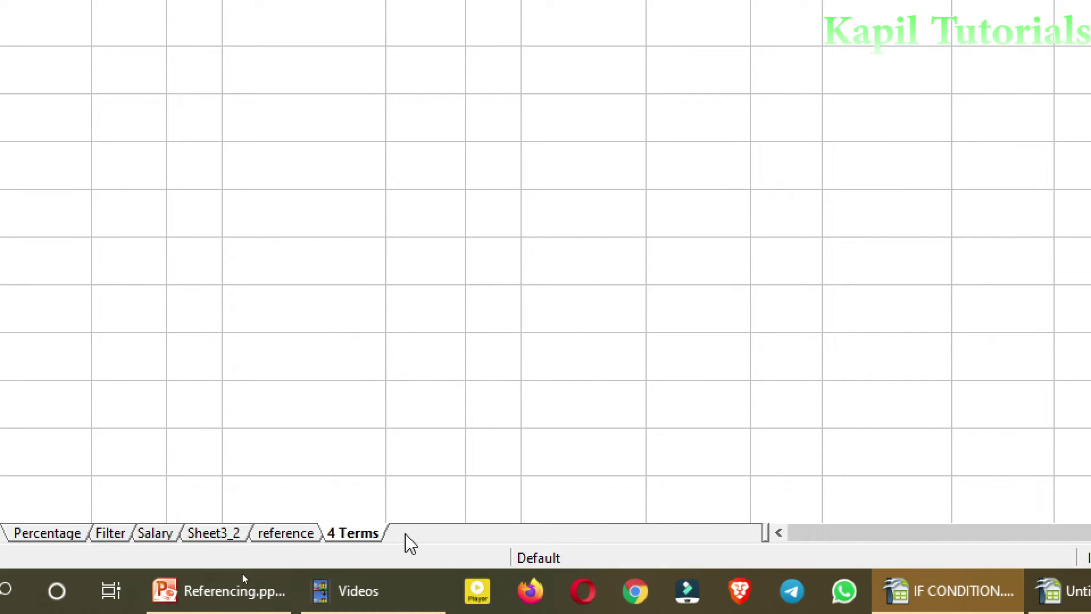
Insert a new sheet after the 4 Terms sheet, keeping the default name Sheet7.
right_click(408, 540)
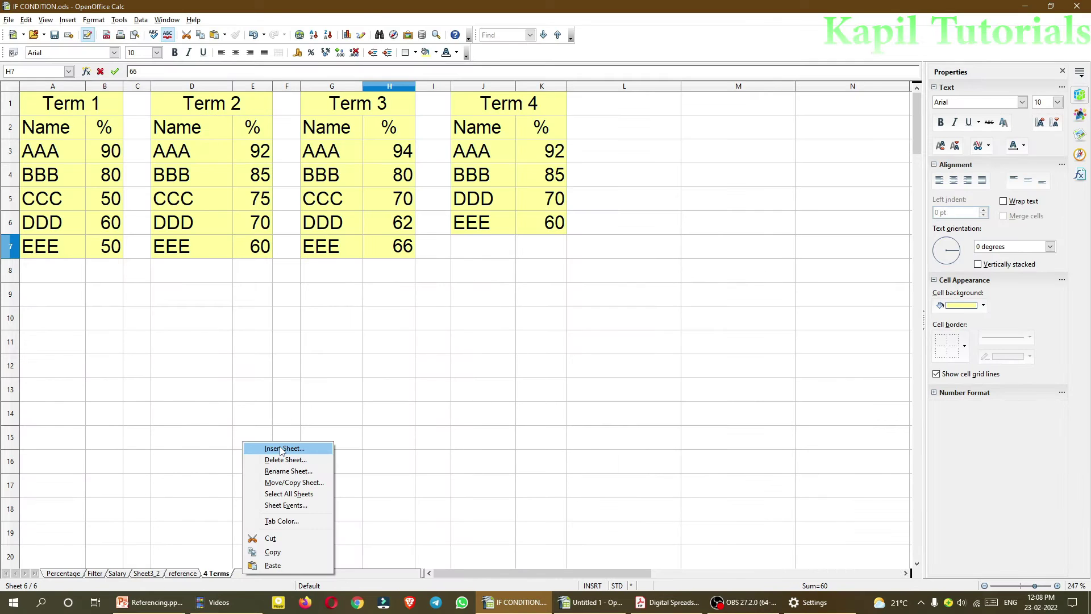
click(483, 284)
drag(432, 199, 412, 204)
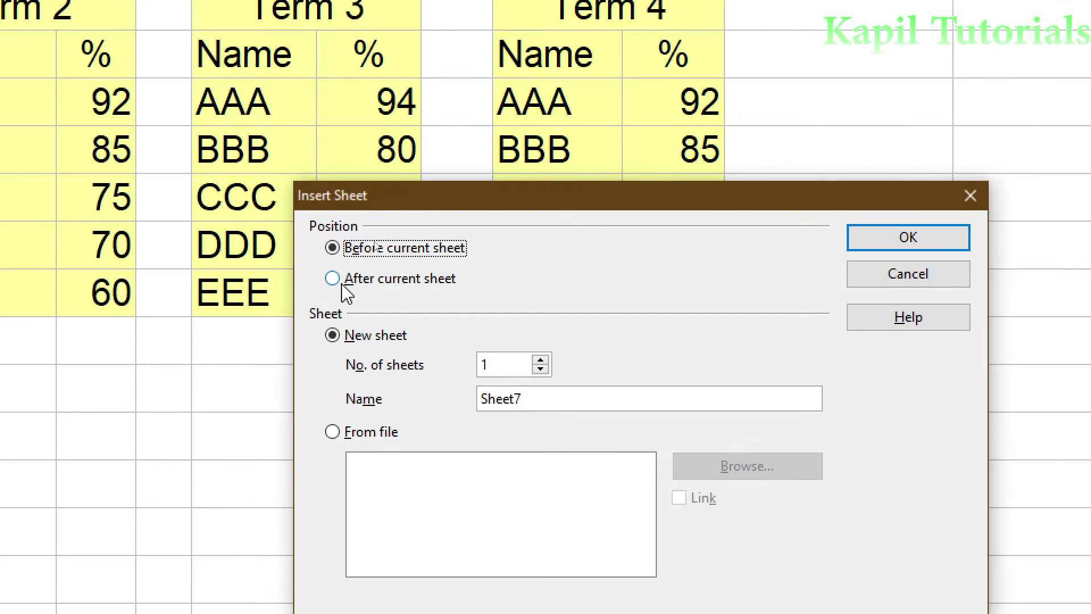
click(338, 278)
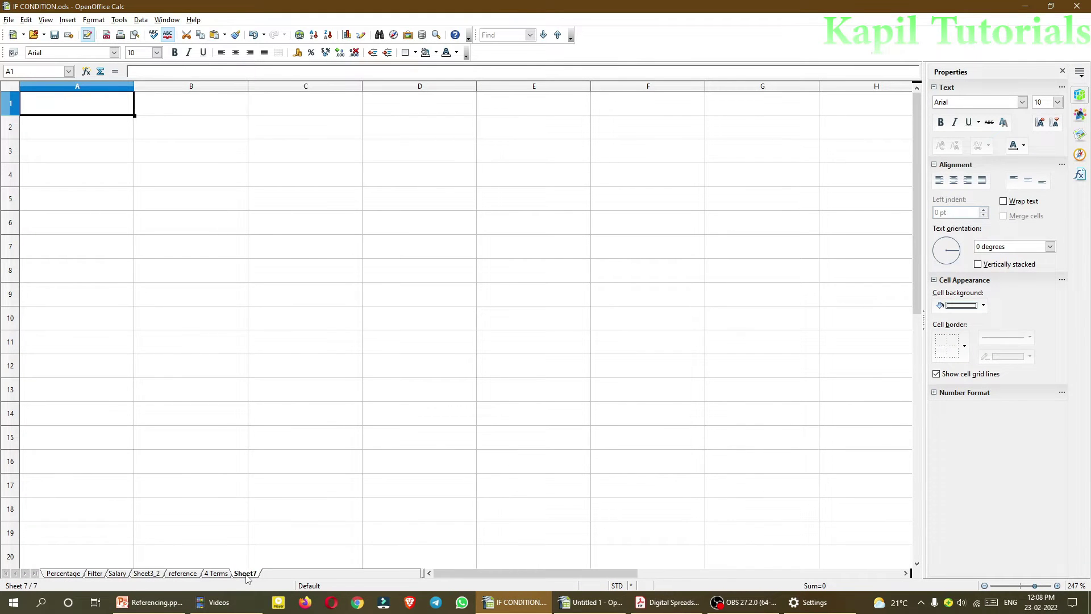
click(216, 575)
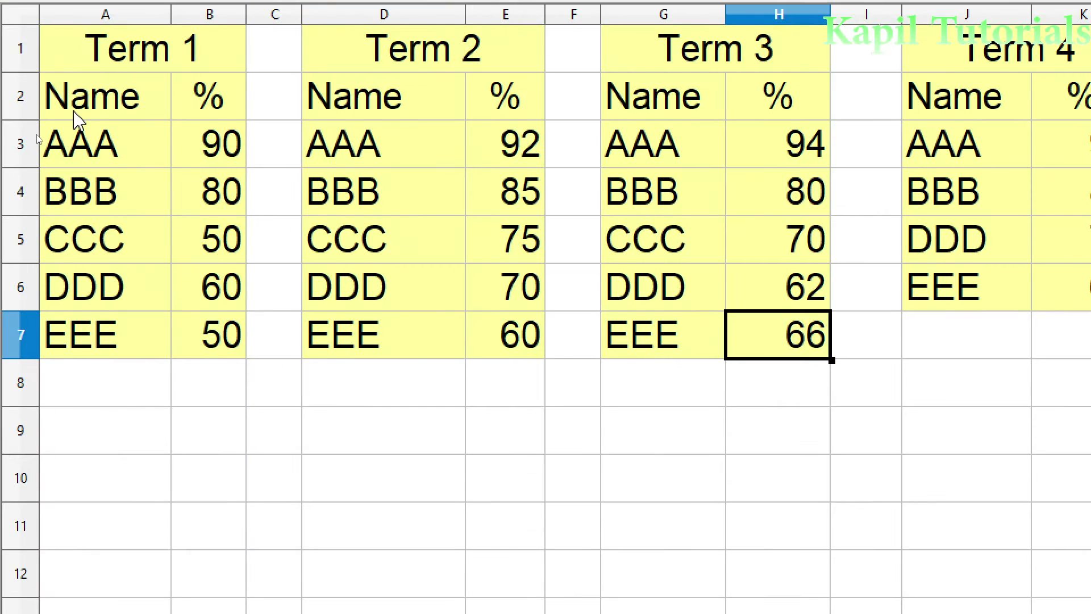
drag(83, 100, 219, 111)
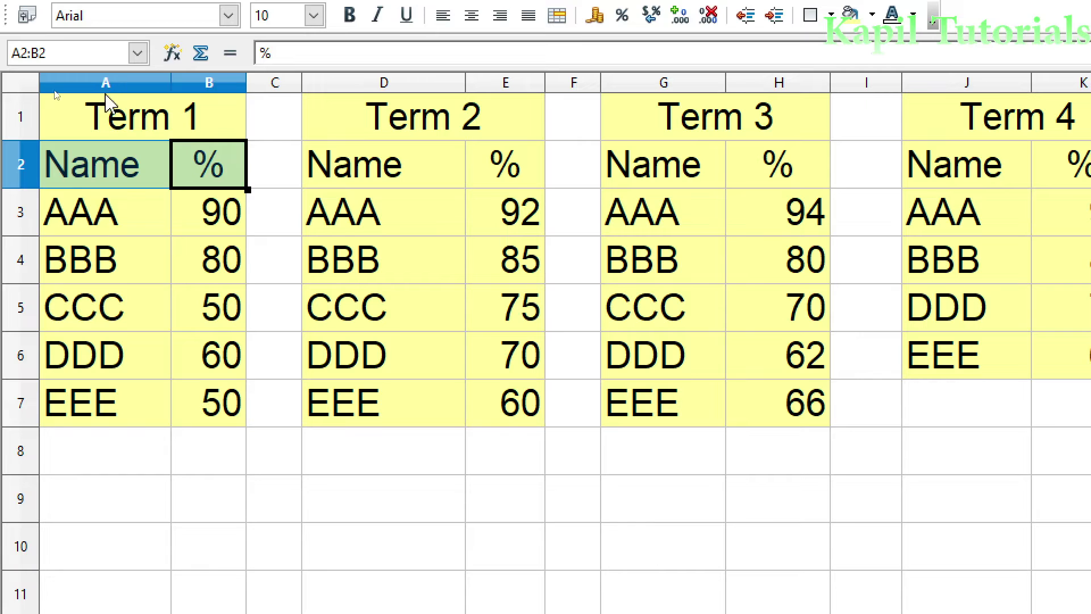
click(106, 14)
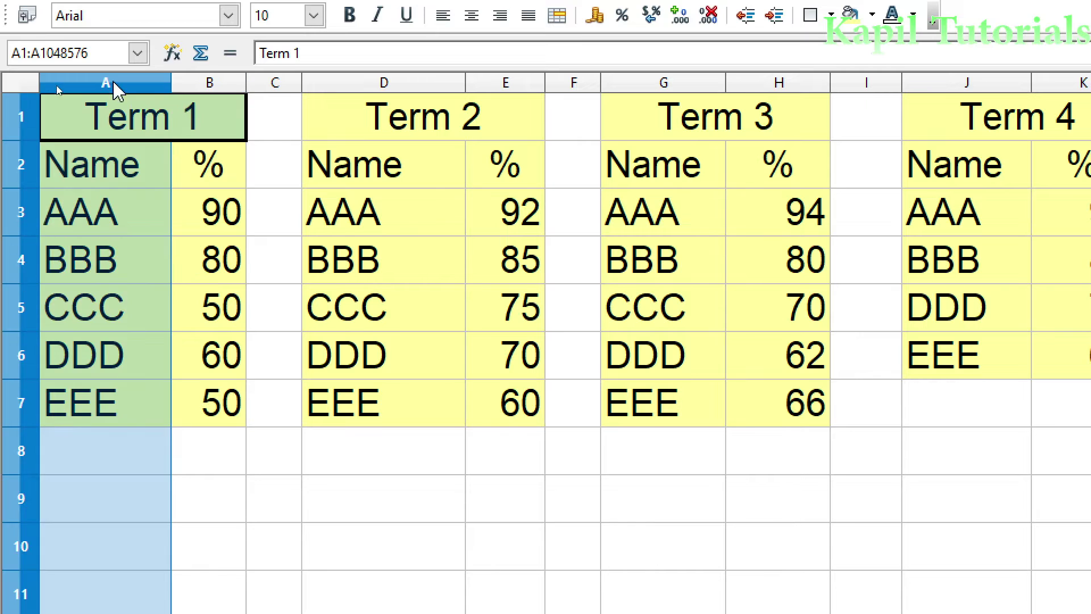
click(209, 87)
drag(100, 166, 181, 174)
click(195, 169)
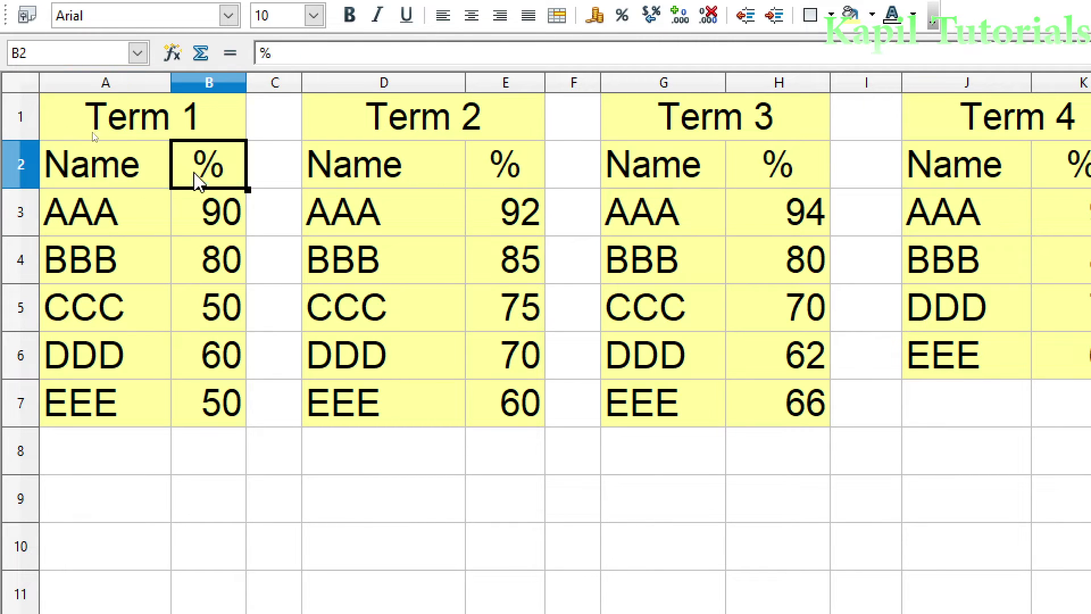
click(97, 221)
click(91, 273)
click(88, 318)
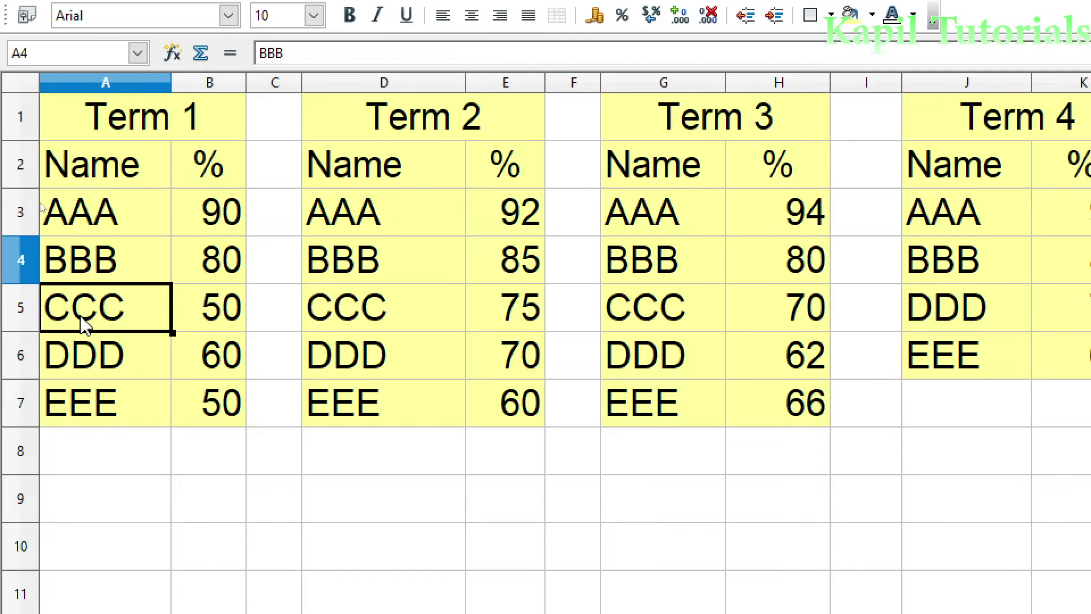
click(80, 367)
click(83, 406)
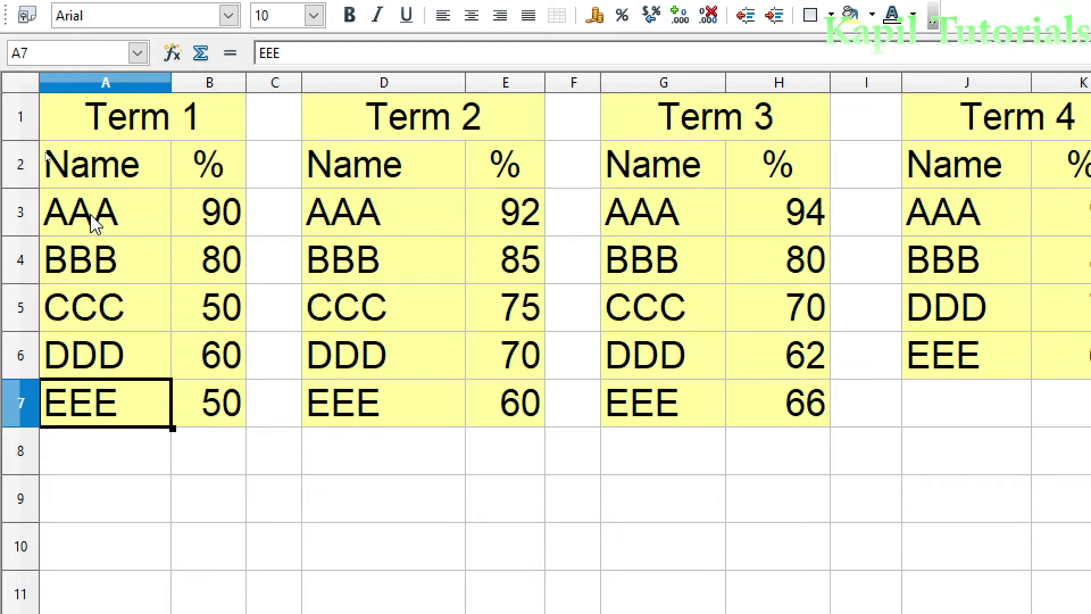
click(94, 224)
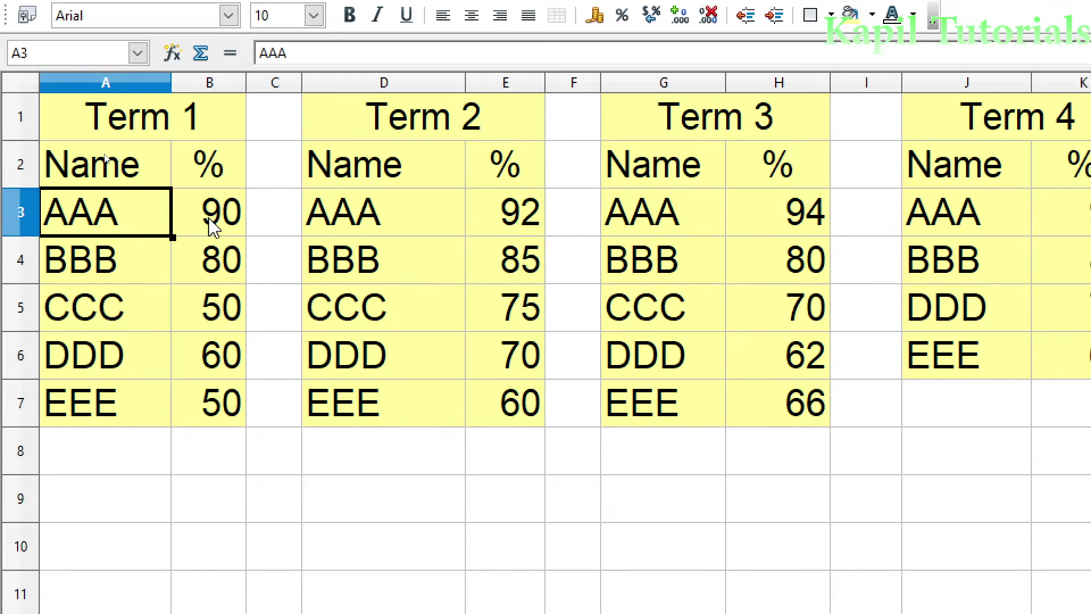
click(98, 268)
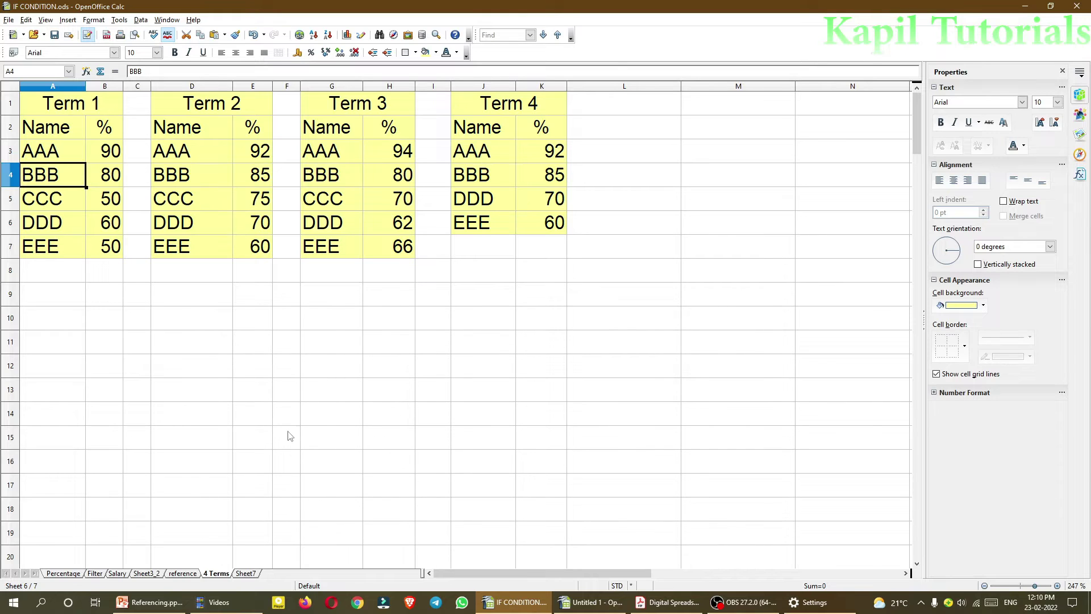
click(245, 574)
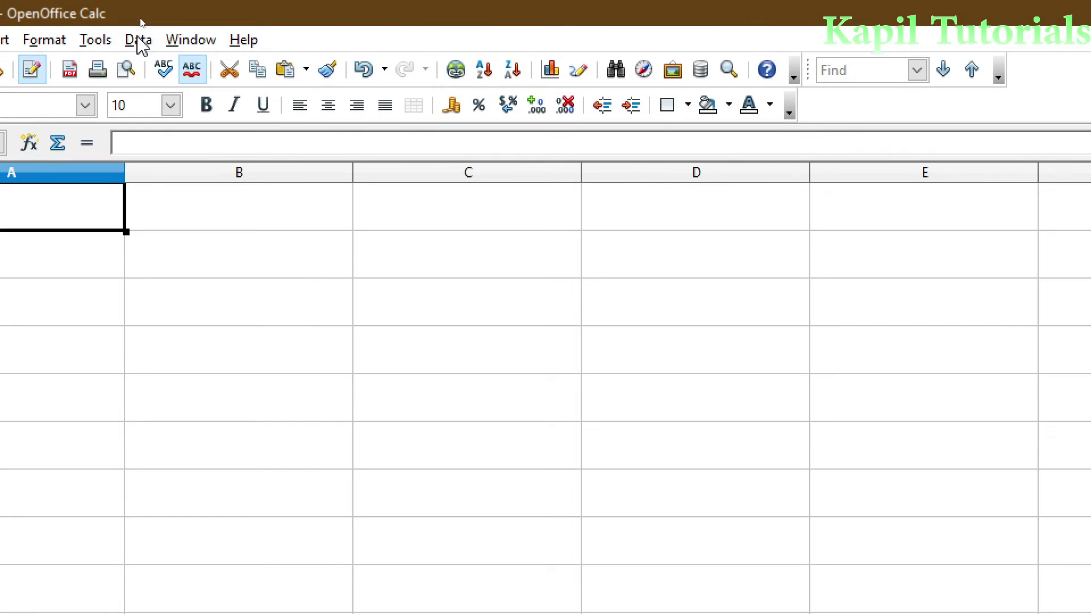
Open Data > Consolidate and remove the old Term 1 source range.
click(141, 21)
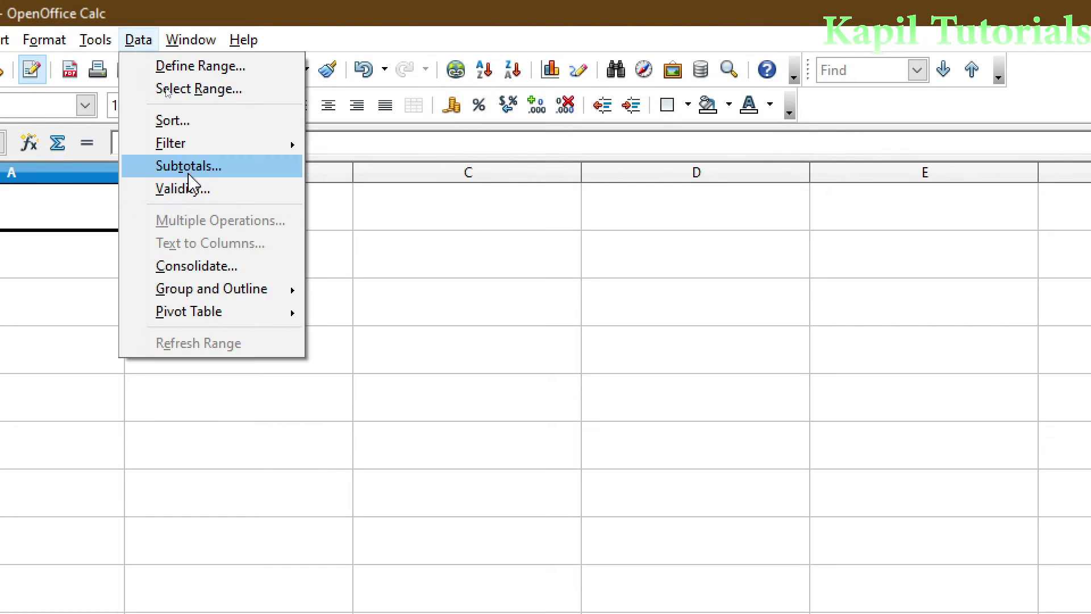
mouse_move(163, 71)
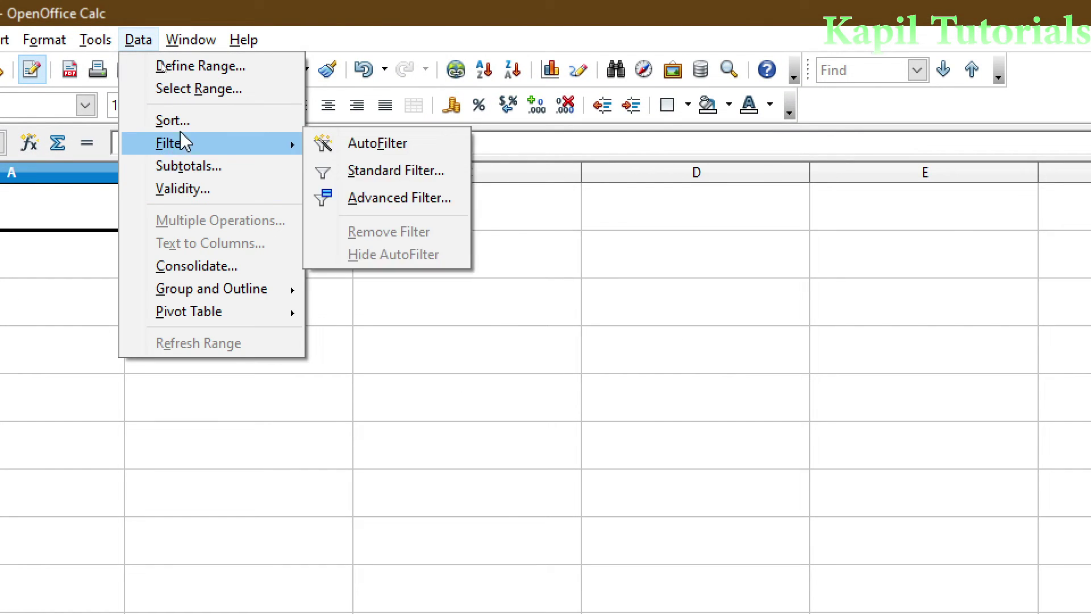
click(200, 268)
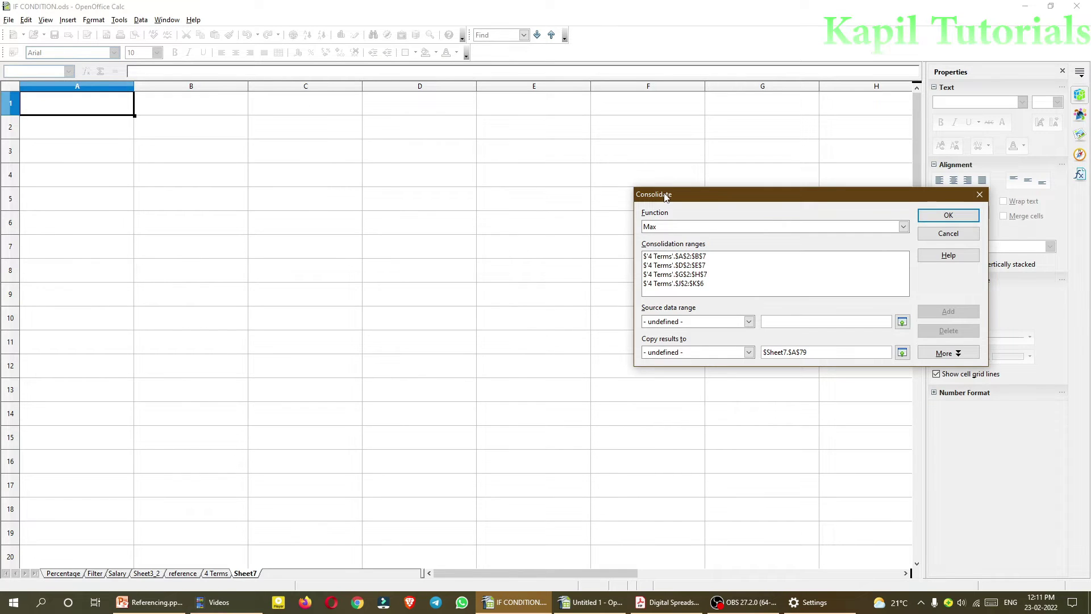
drag(659, 196, 293, 148)
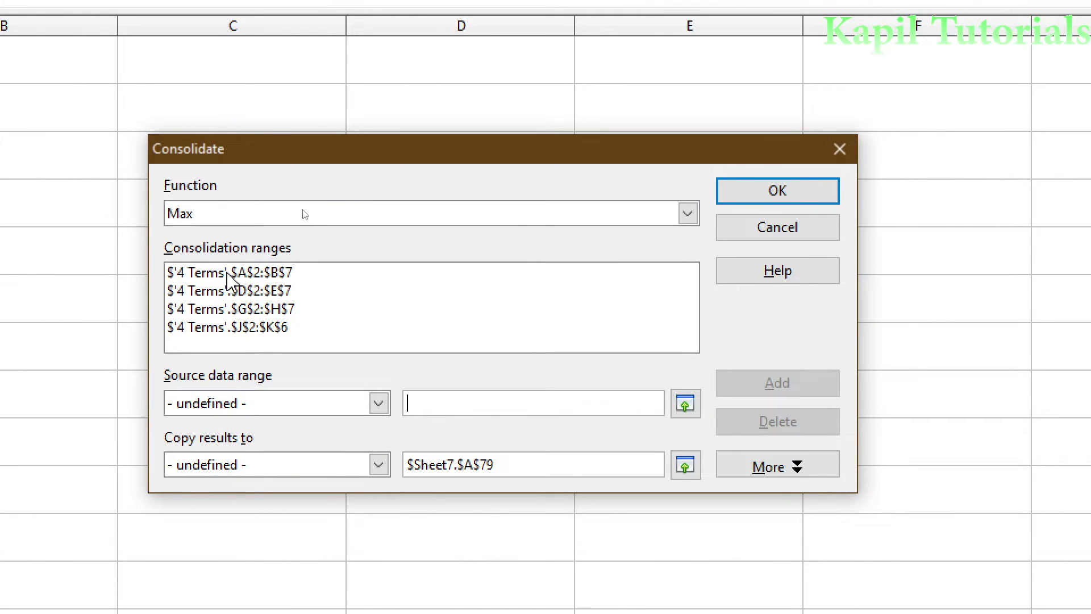
click(229, 275)
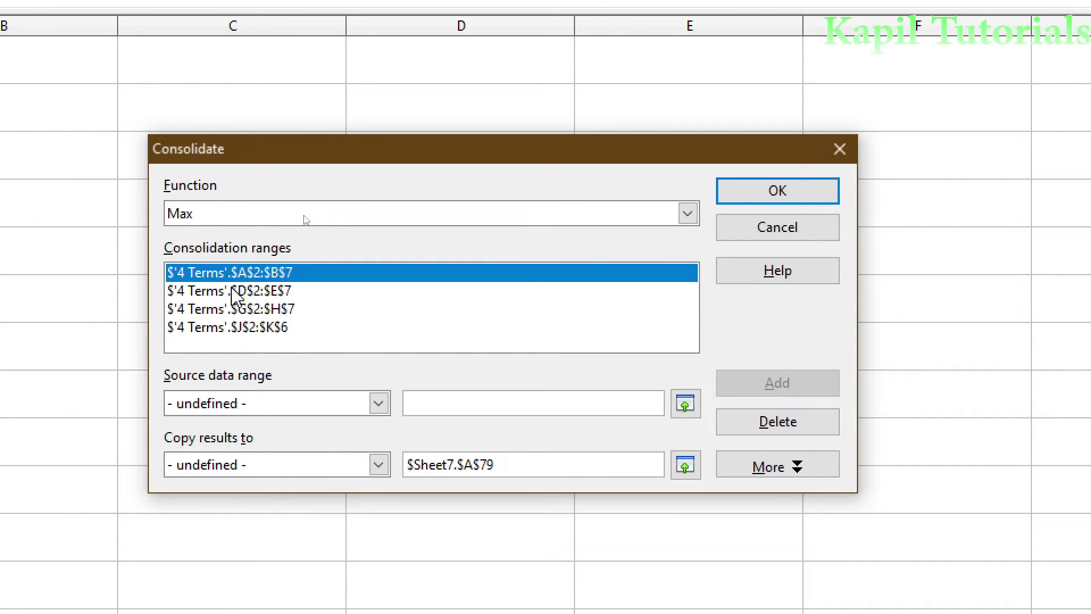
click(776, 431)
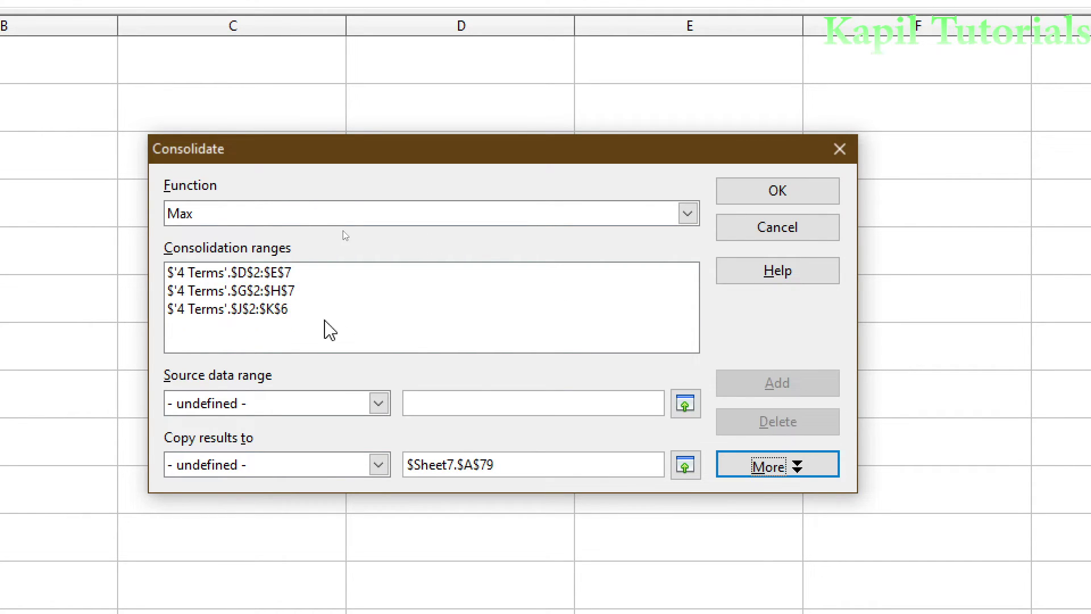
Delete the three remaining source ranges and set the consolidation function to Sum.
click(245, 281)
shift+click(239, 316)
click(769, 423)
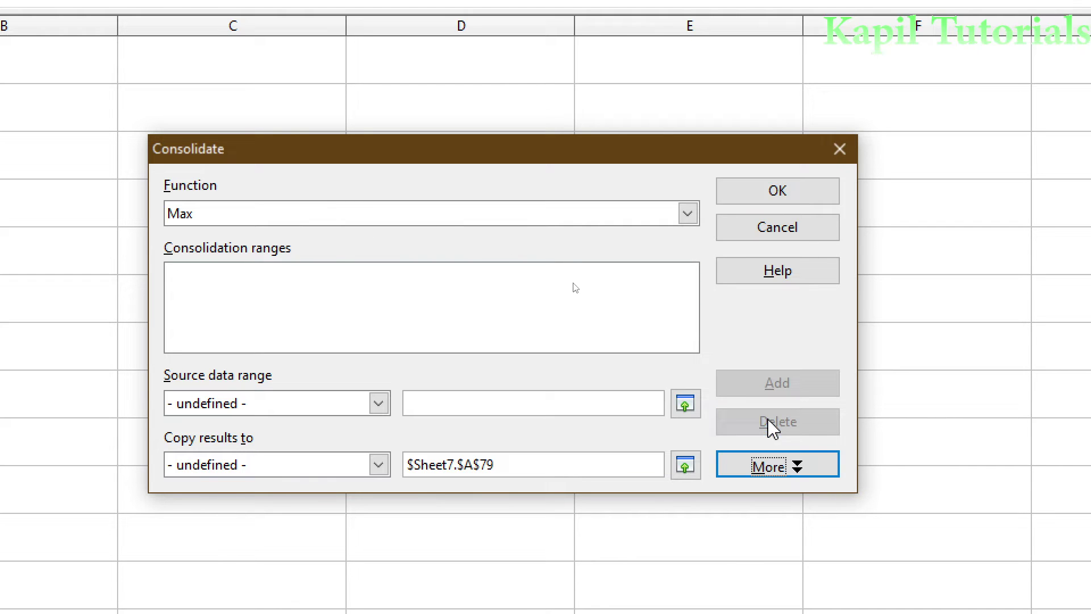
click(687, 214)
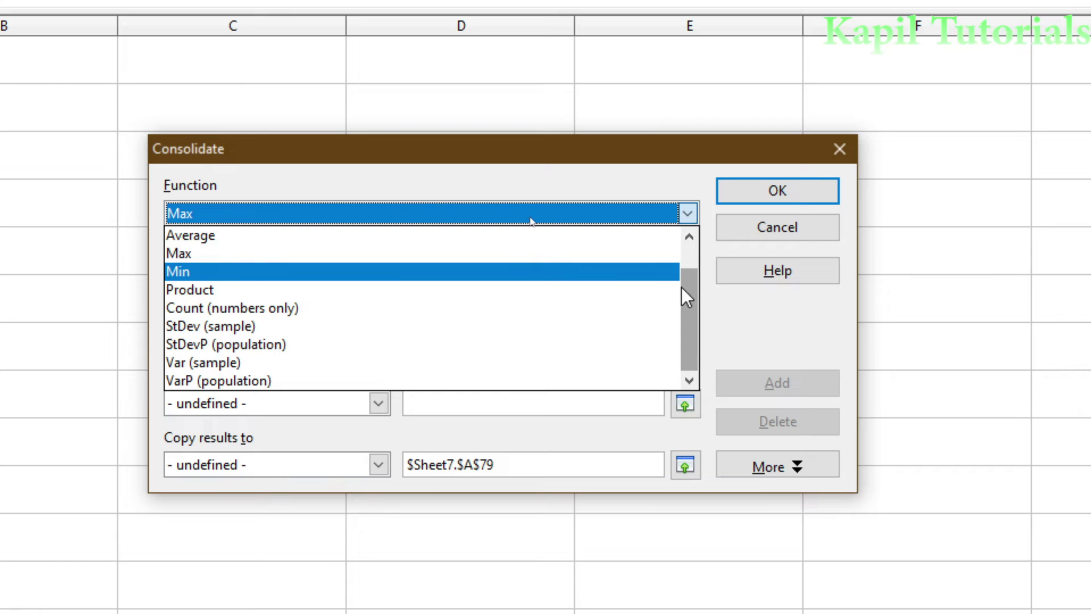
scroll(687, 298, up, 1)
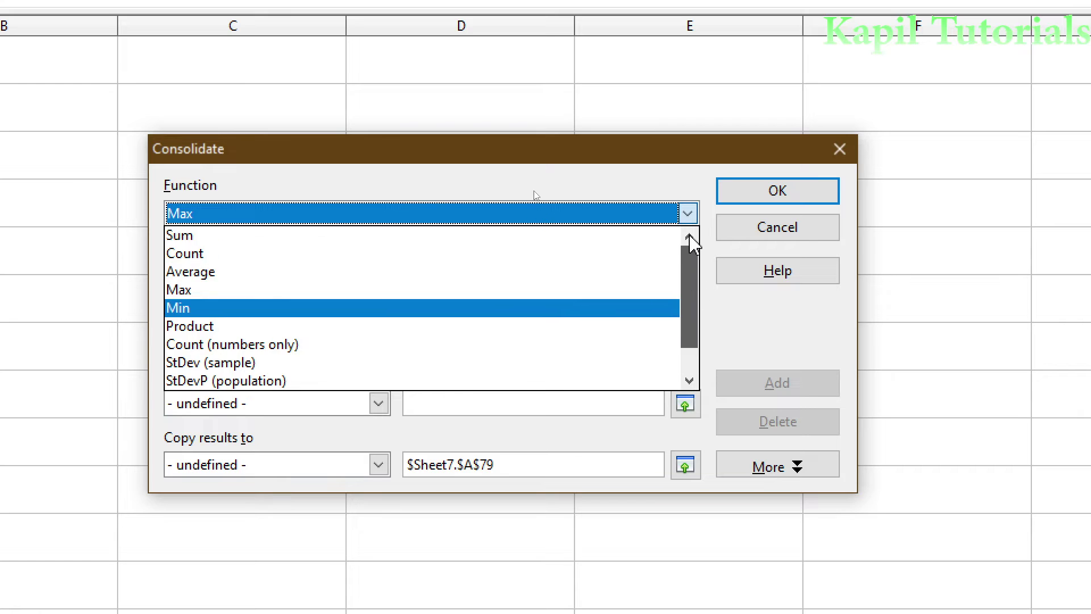
click(223, 236)
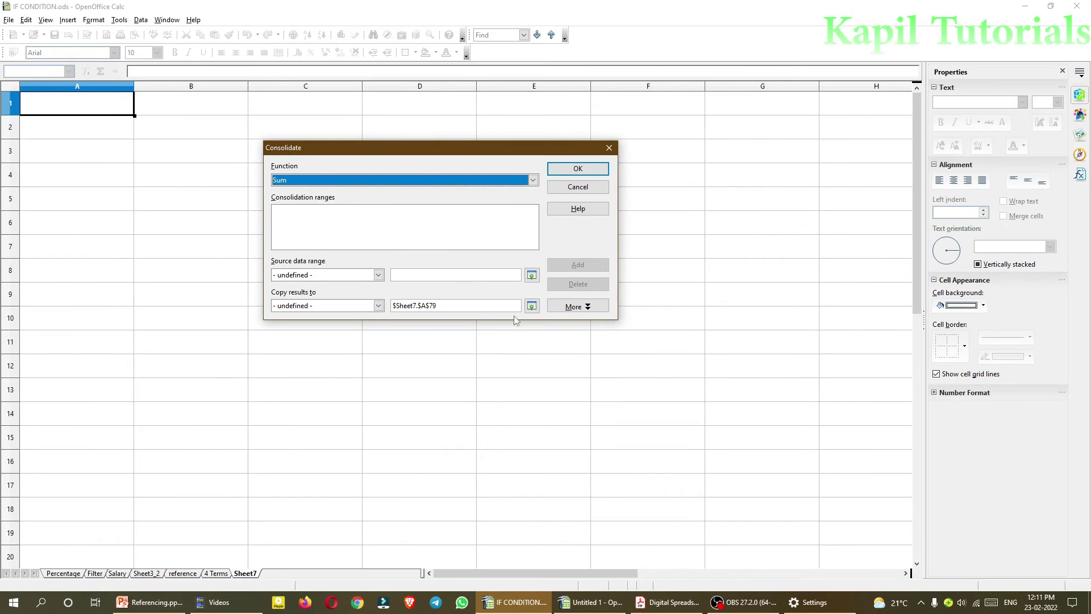
Add the Term 1 table $'4 Terms'.$A$2:$B$7 to the consolidation ranges list.
click(532, 277)
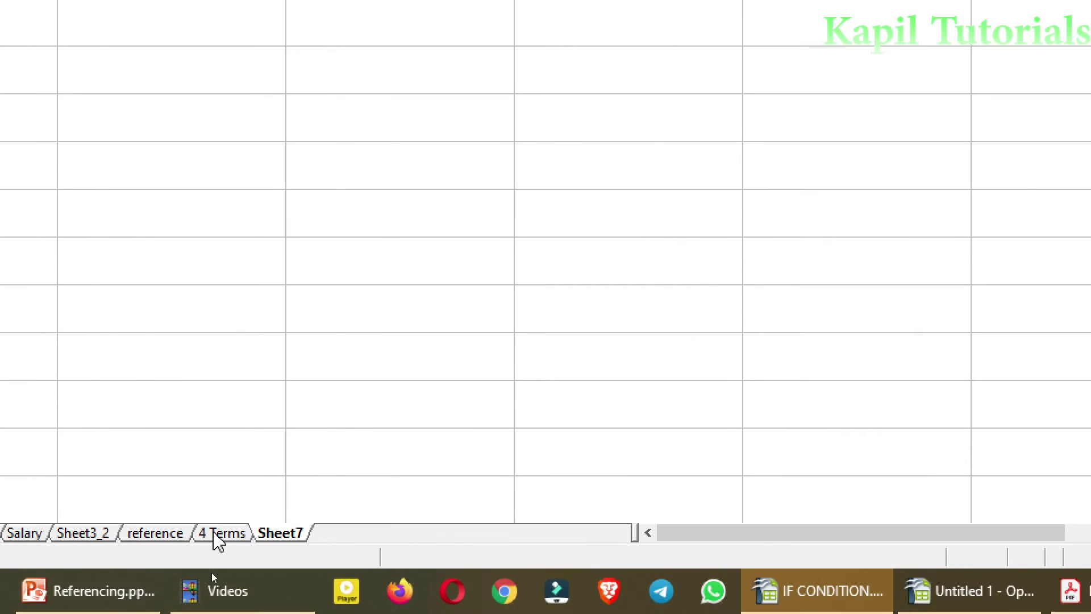
click(214, 574)
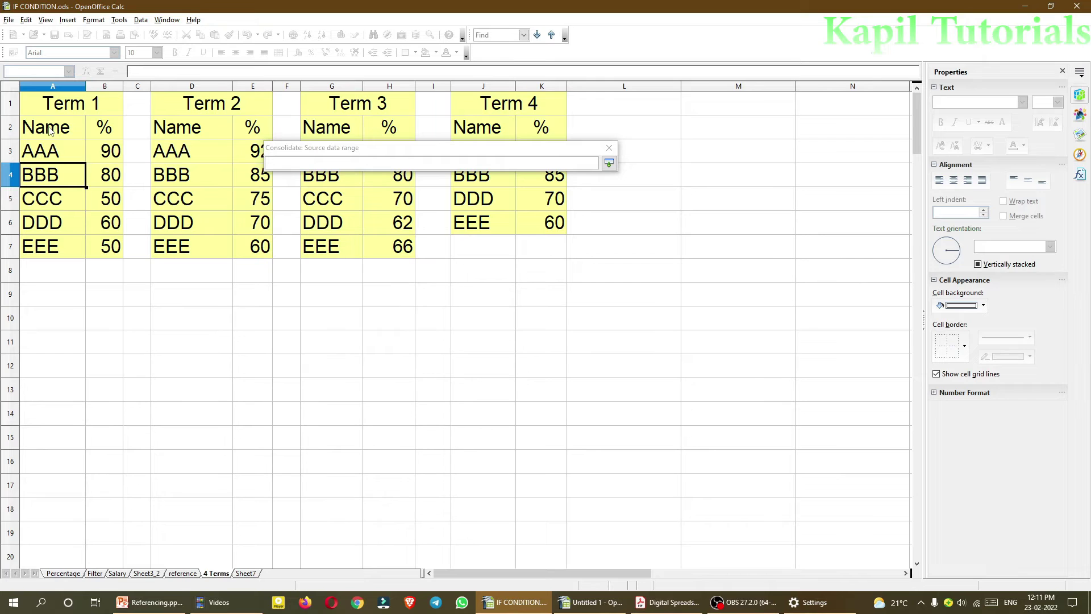
drag(50, 131, 95, 249)
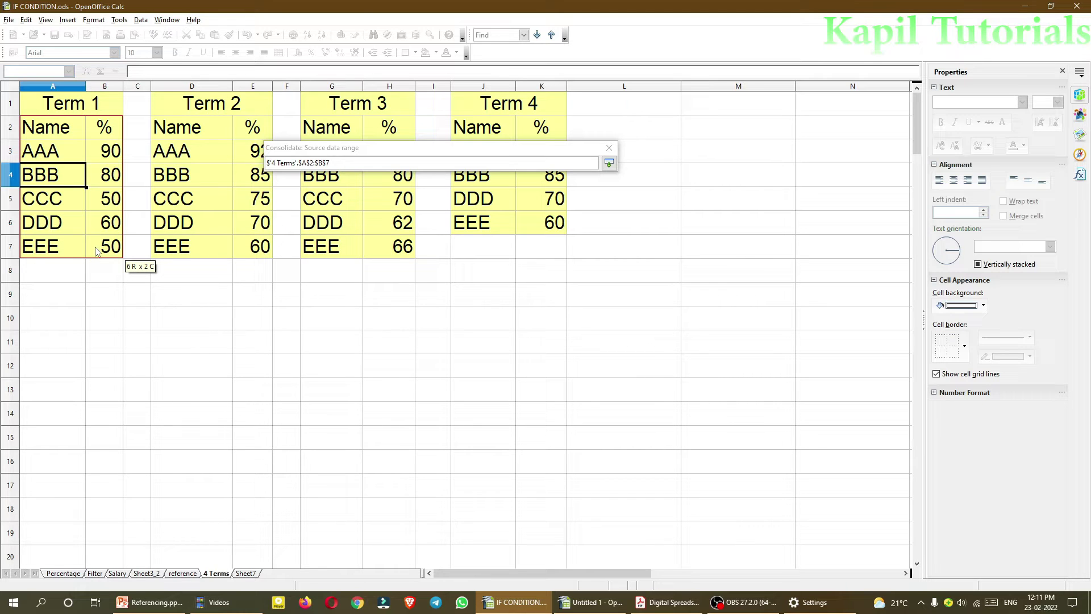
drag(97, 251, 97, 253)
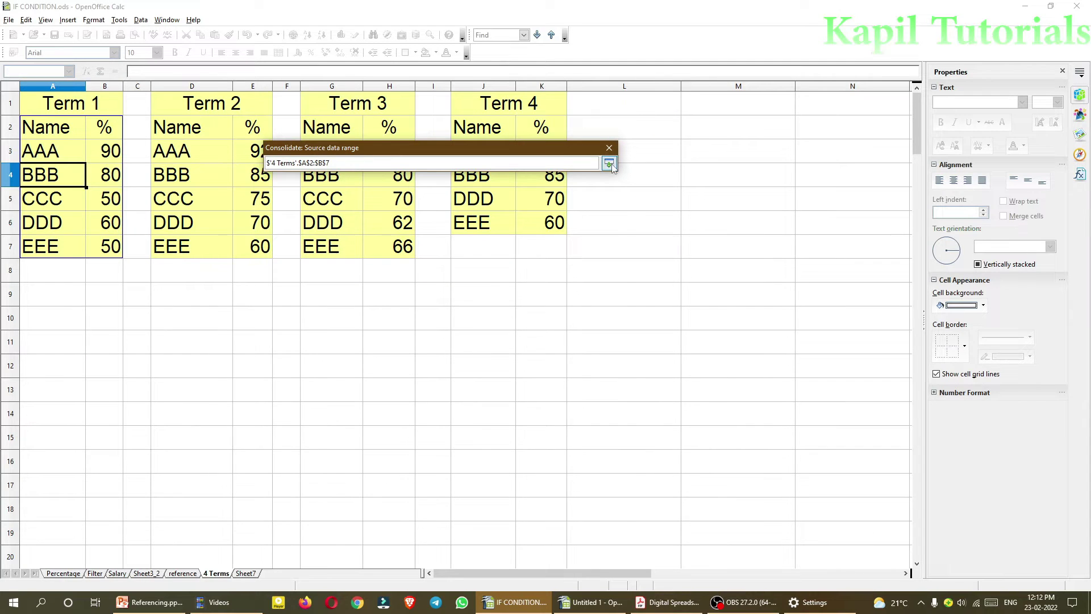
click(609, 163)
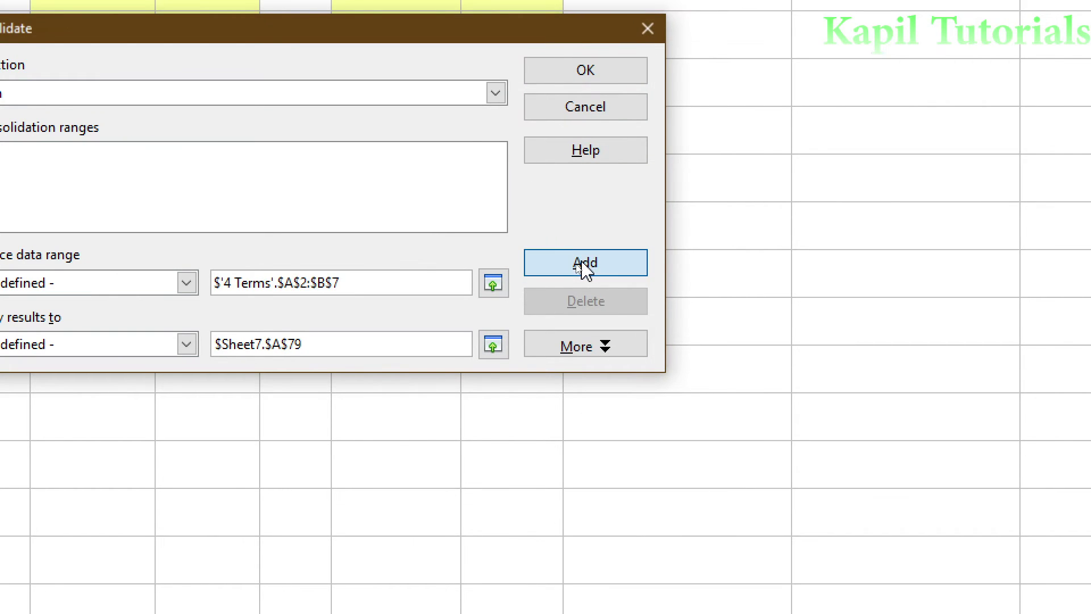
click(586, 269)
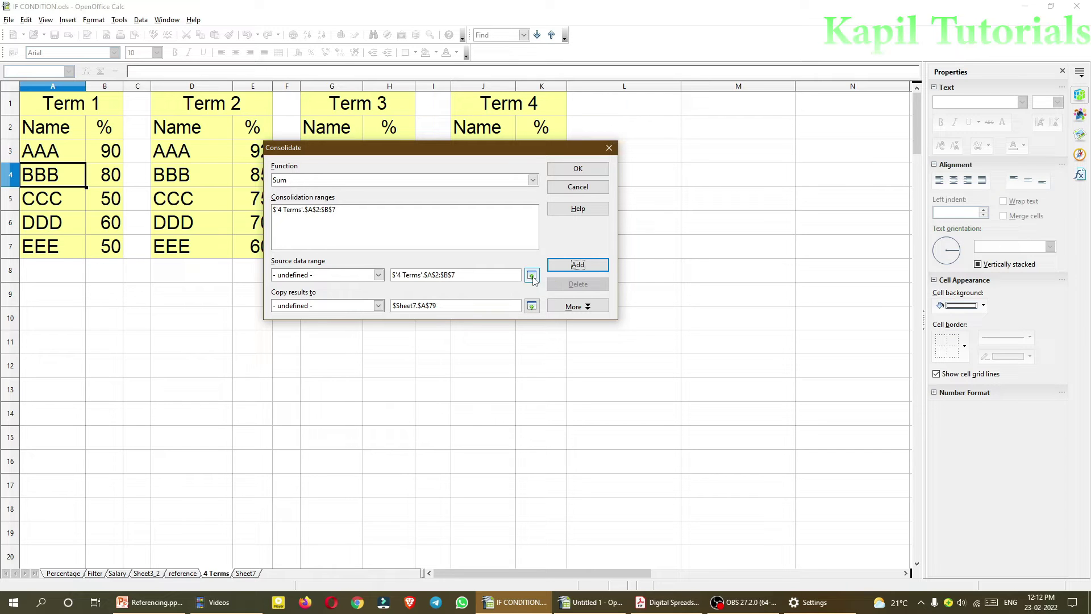
Add the Term 2 table D2:E7 as a consolidation range.
click(532, 275)
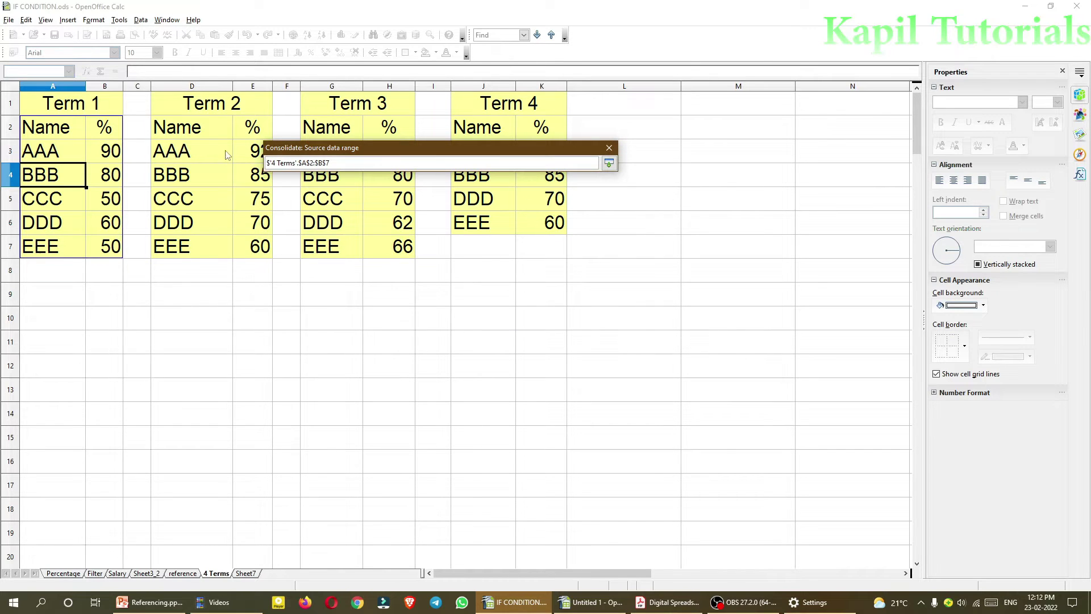
drag(192, 131, 250, 251)
click(608, 164)
click(575, 264)
Add the Term 3 table G2:H7 and select Term 4's J2:K6 as the next source.
click(532, 276)
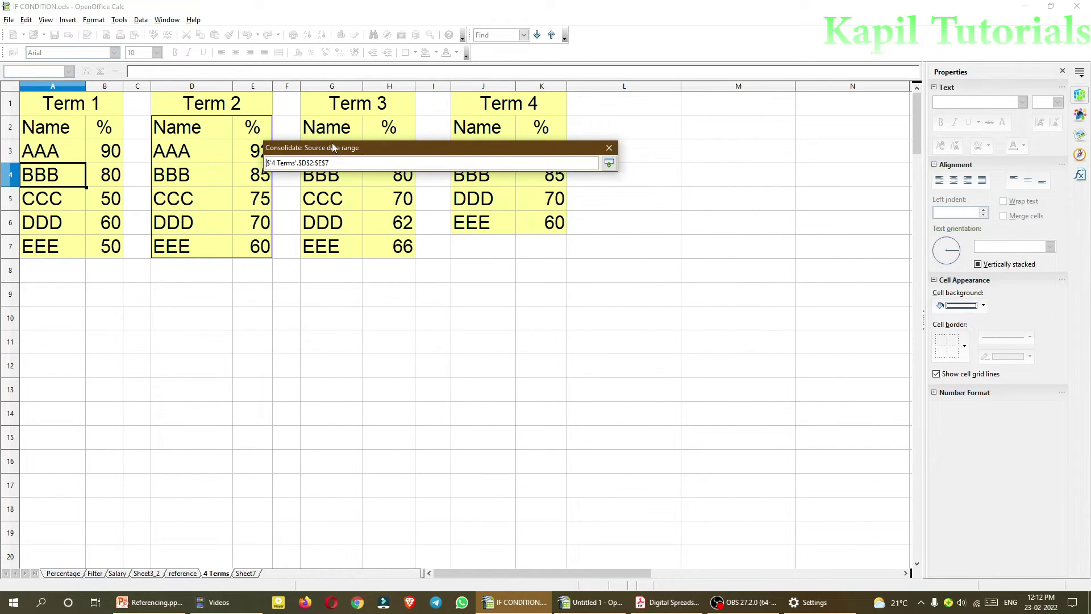
drag(335, 132, 406, 250)
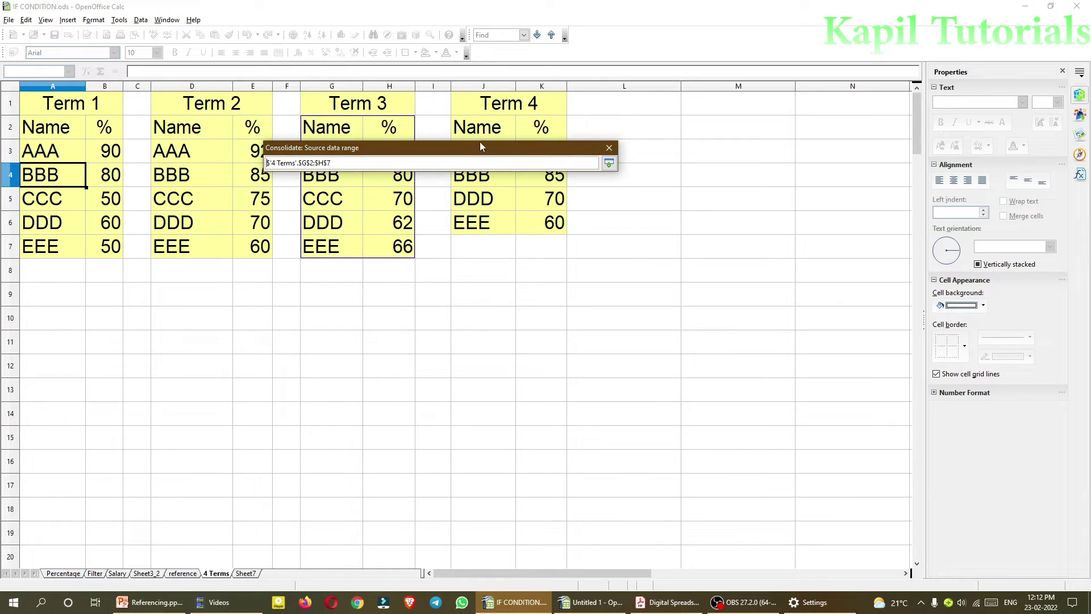
drag(480, 143, 766, 186)
click(895, 203)
click(855, 307)
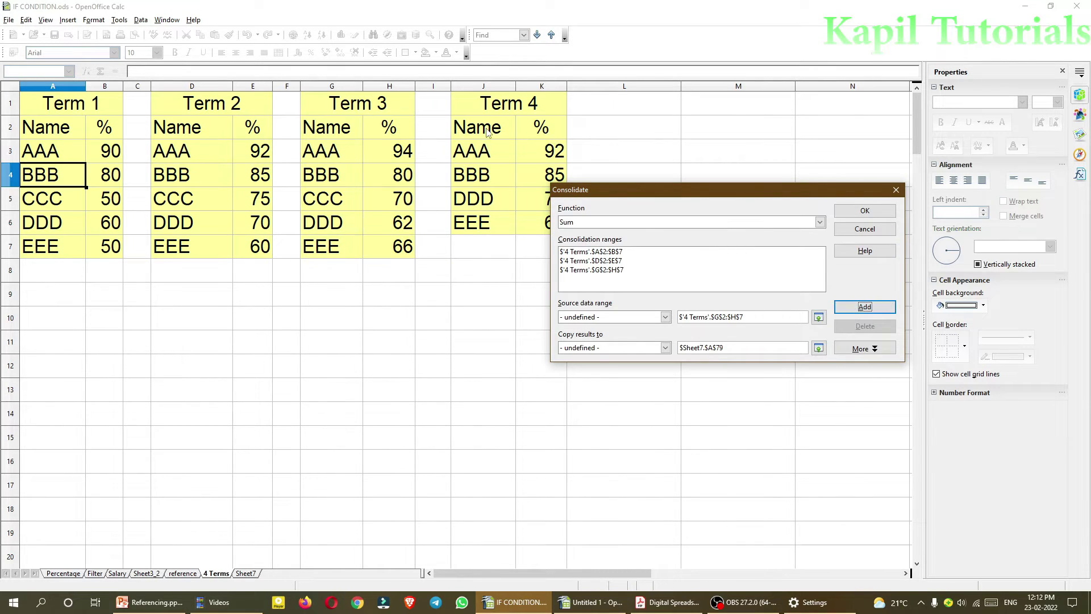
drag(487, 132, 537, 223)
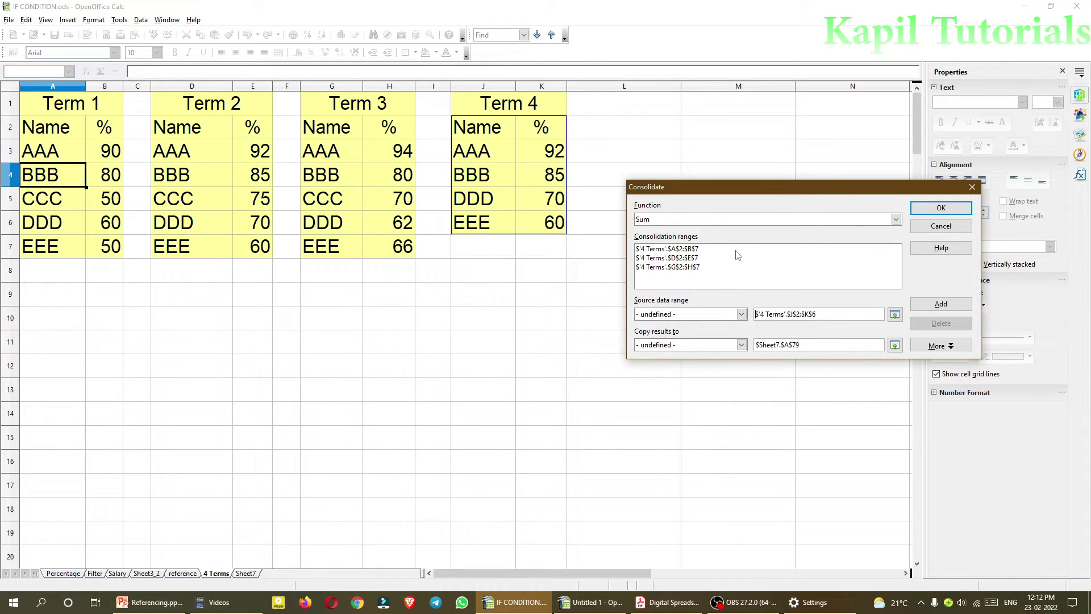
Add the Term 4 range J2:K6 and send the consolidation results to Sheet7 cell A2.
click(942, 304)
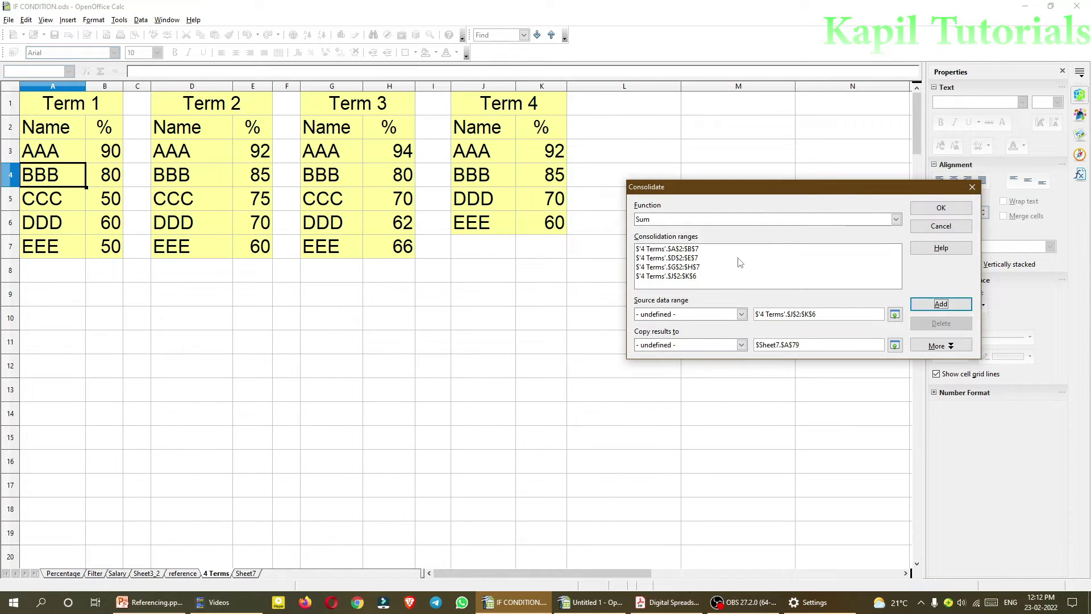
drag(748, 189, 703, 173)
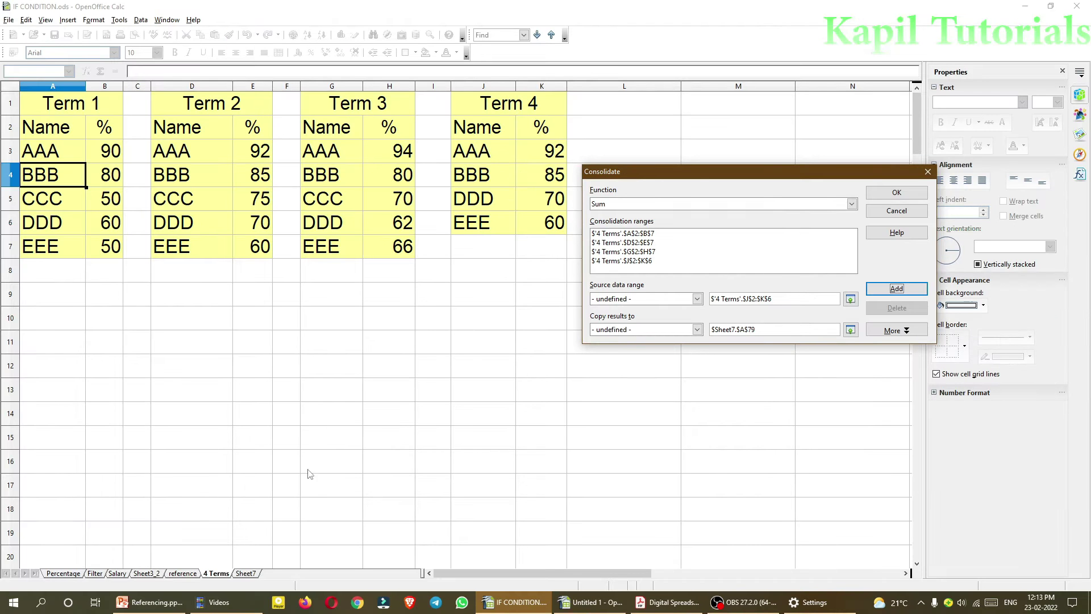
click(250, 574)
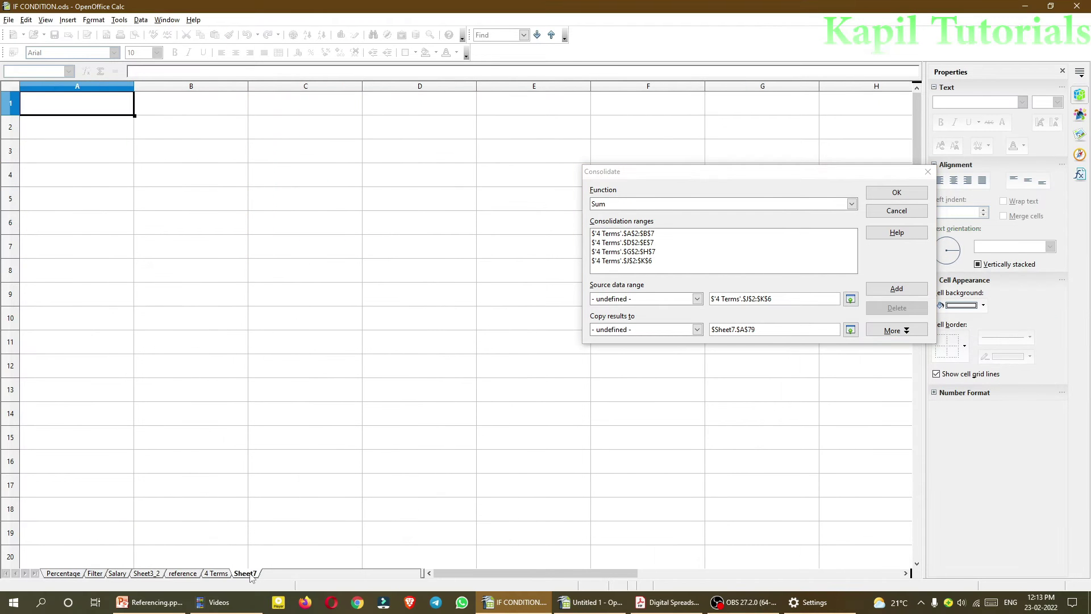
click(851, 329)
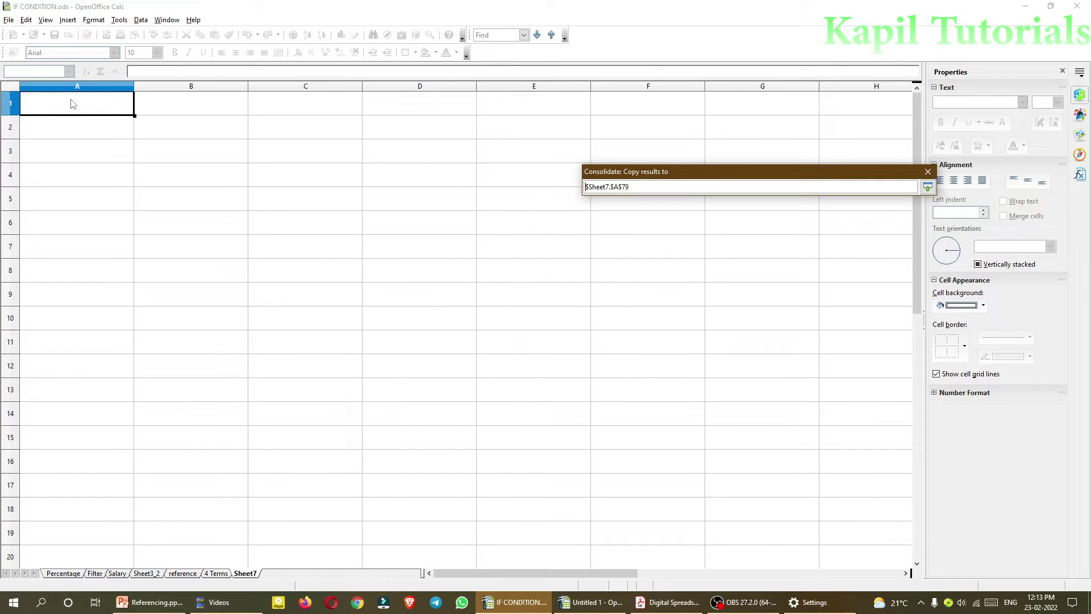
click(67, 134)
click(928, 187)
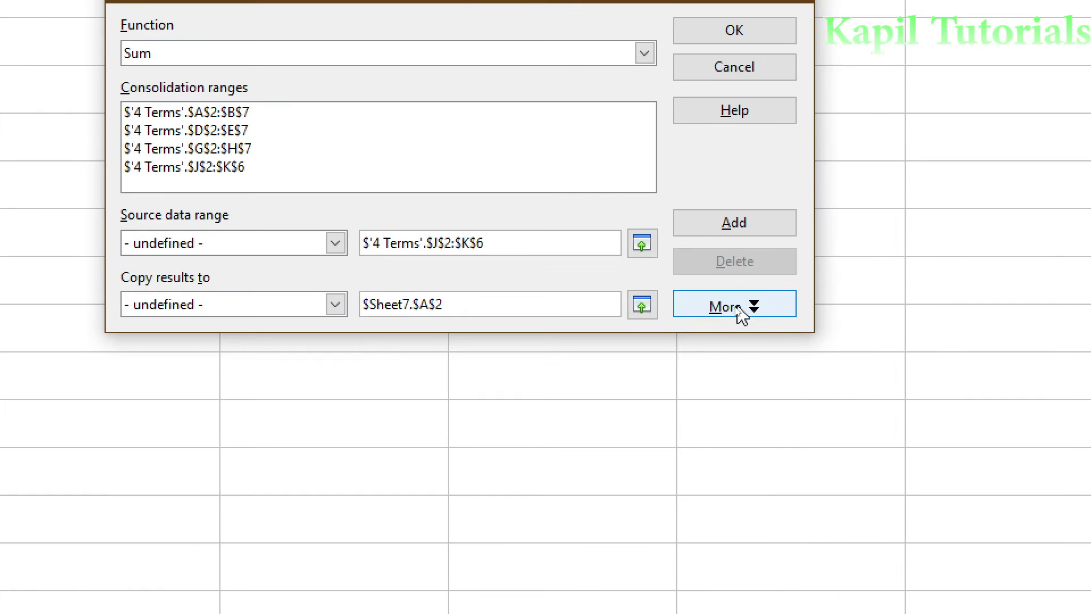
click(735, 311)
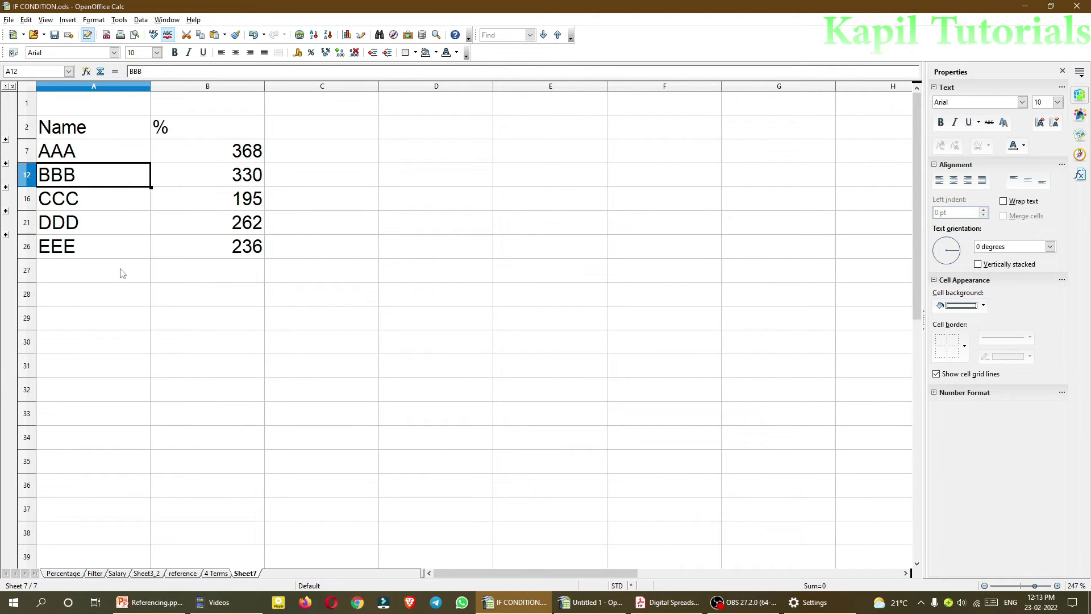
click(67, 158)
click(217, 153)
click(219, 176)
key(Down)
key(Down)
key(Down)
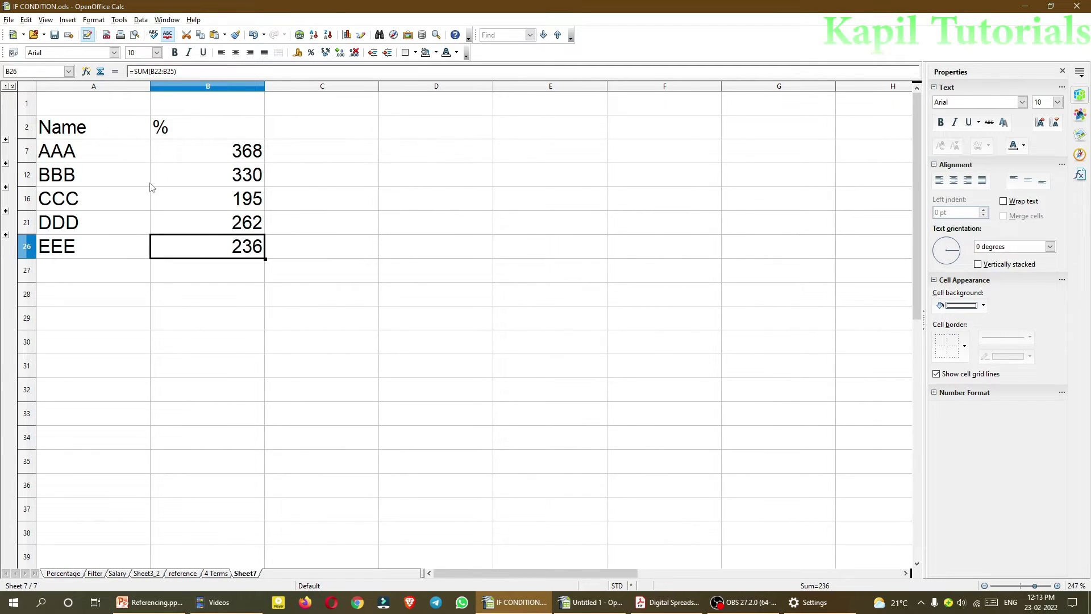
click(217, 573)
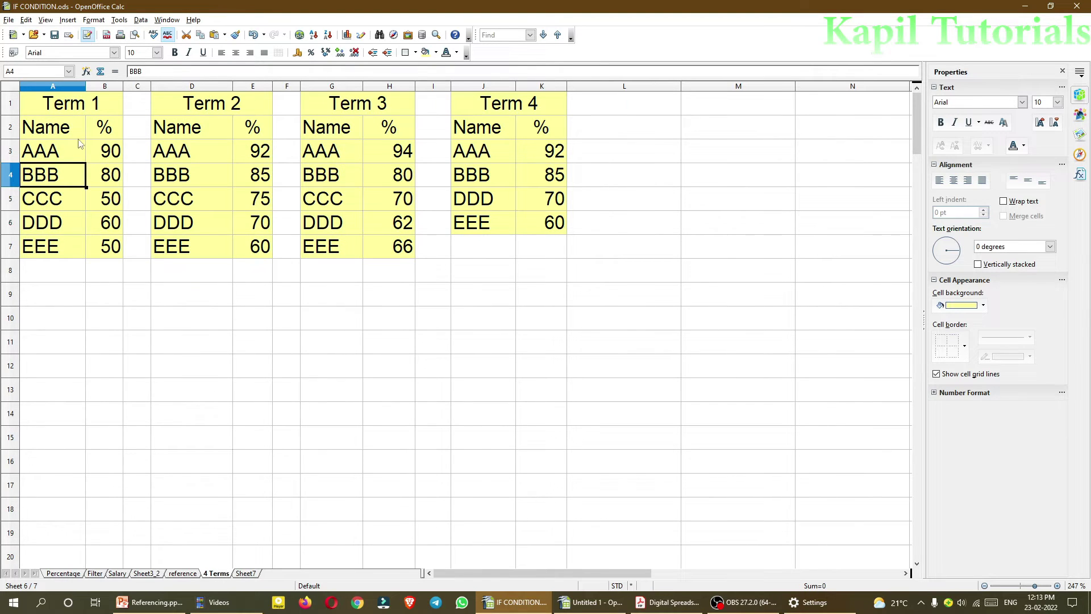
click(109, 152)
click(257, 152)
click(400, 152)
click(537, 154)
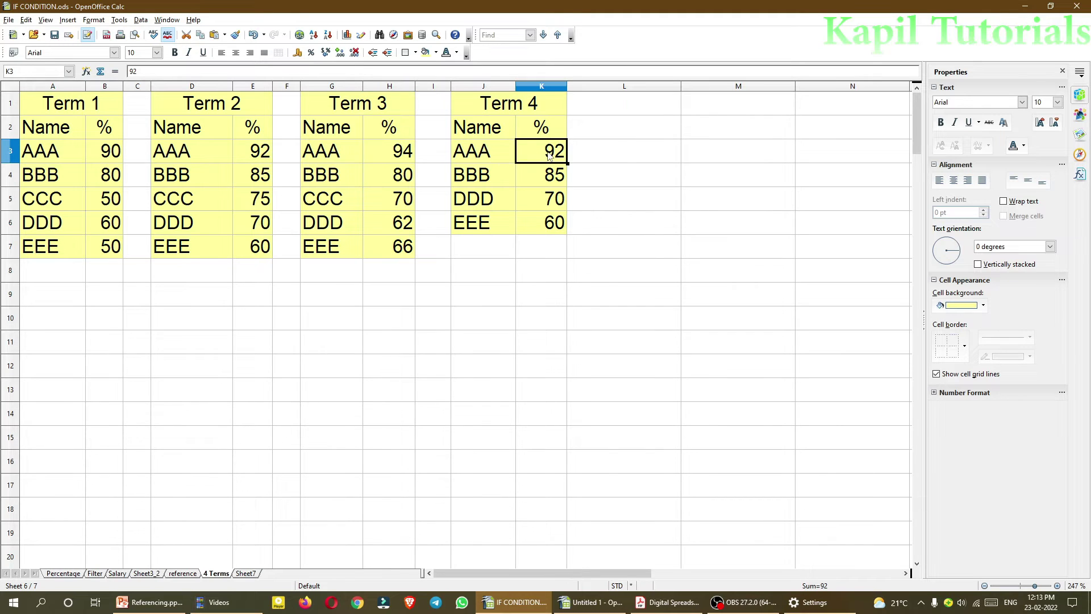
click(245, 573)
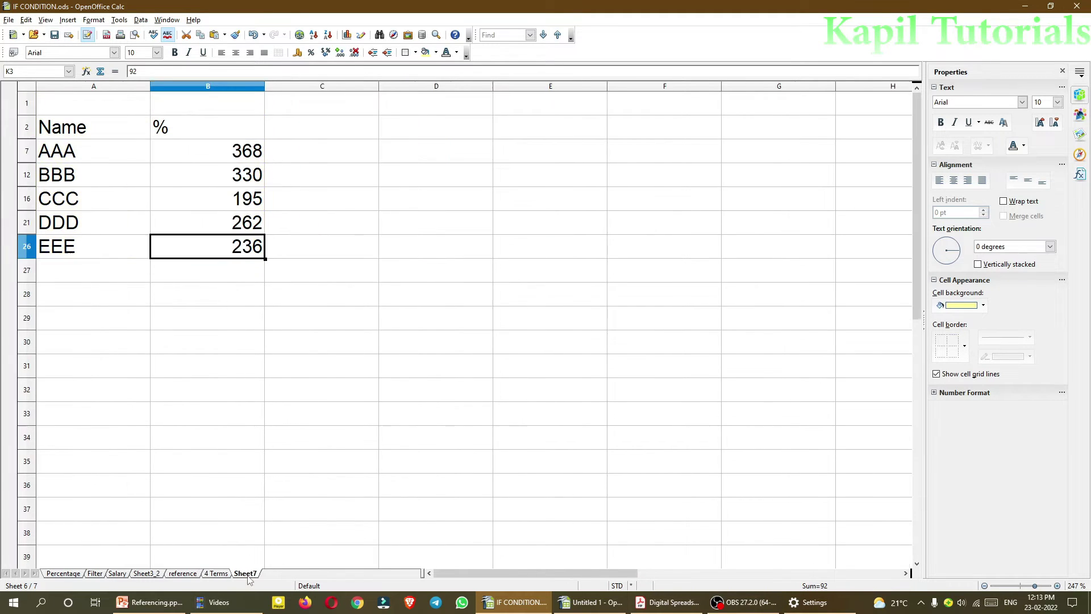
click(221, 152)
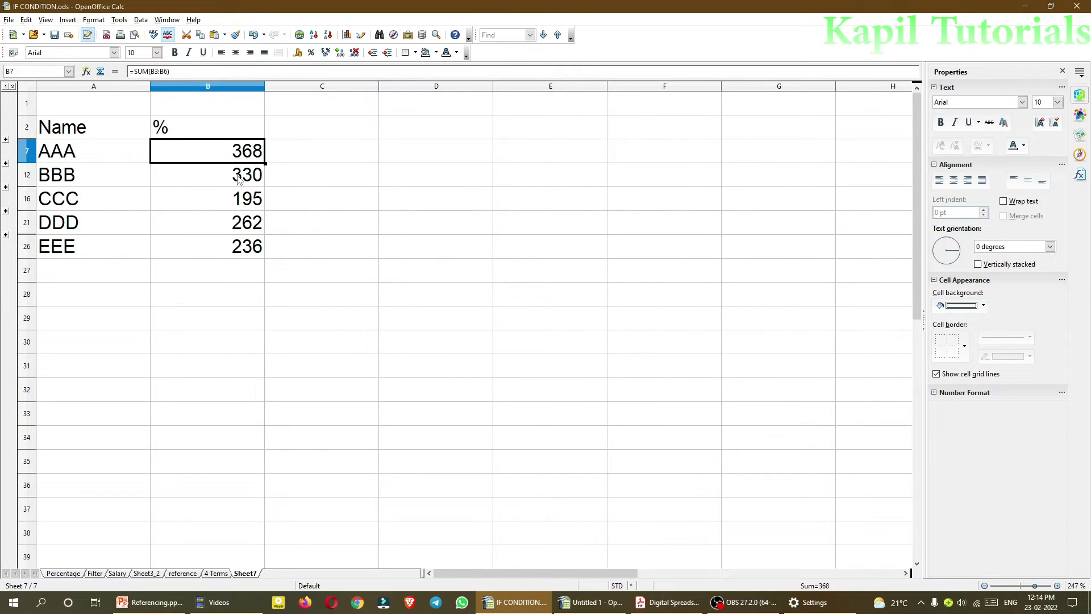
click(83, 204)
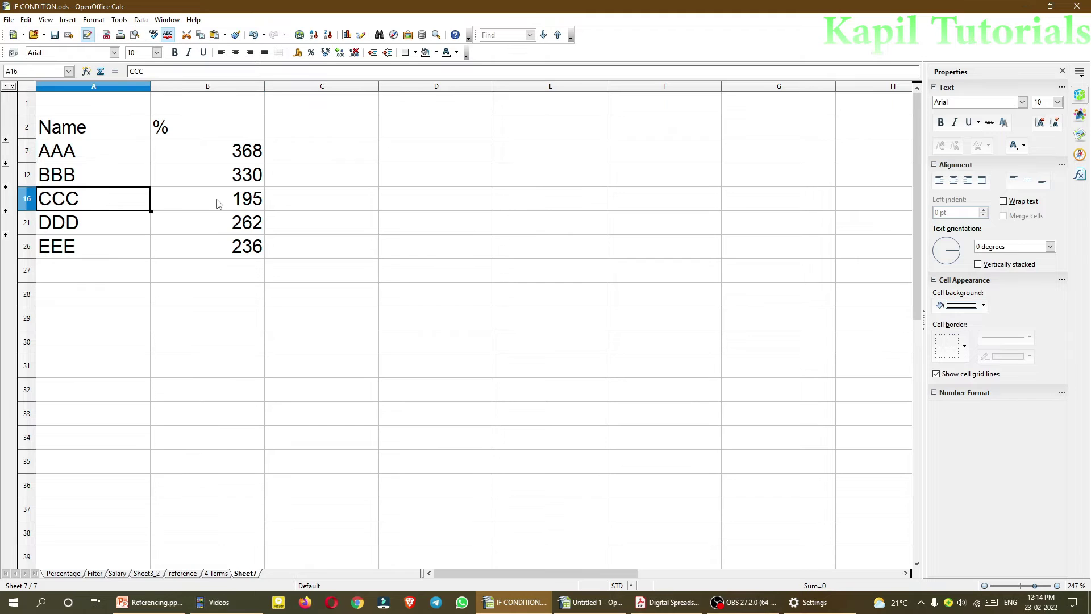
click(216, 573)
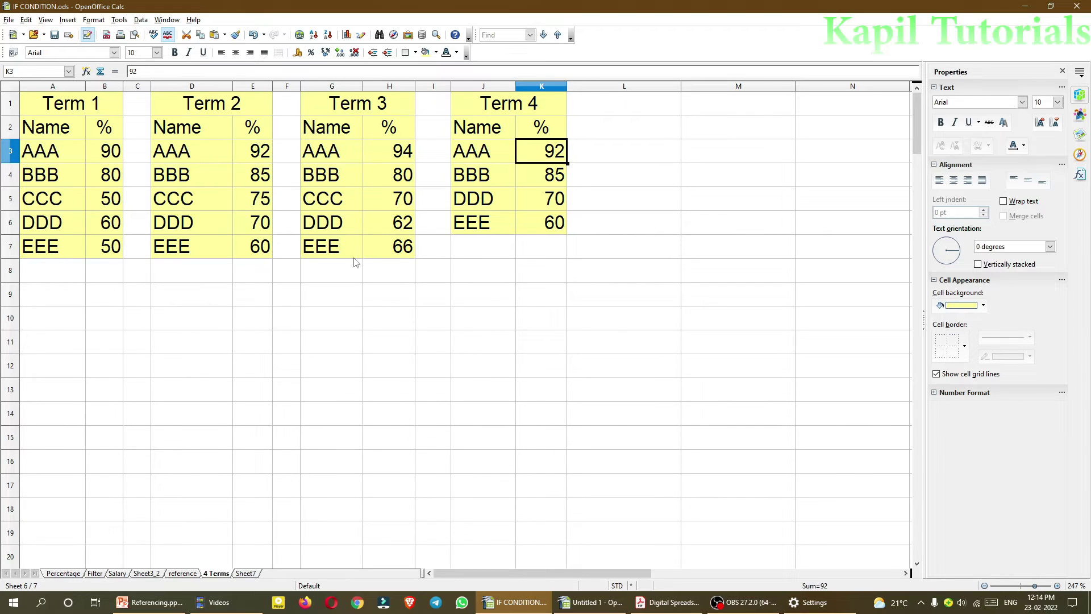
click(246, 574)
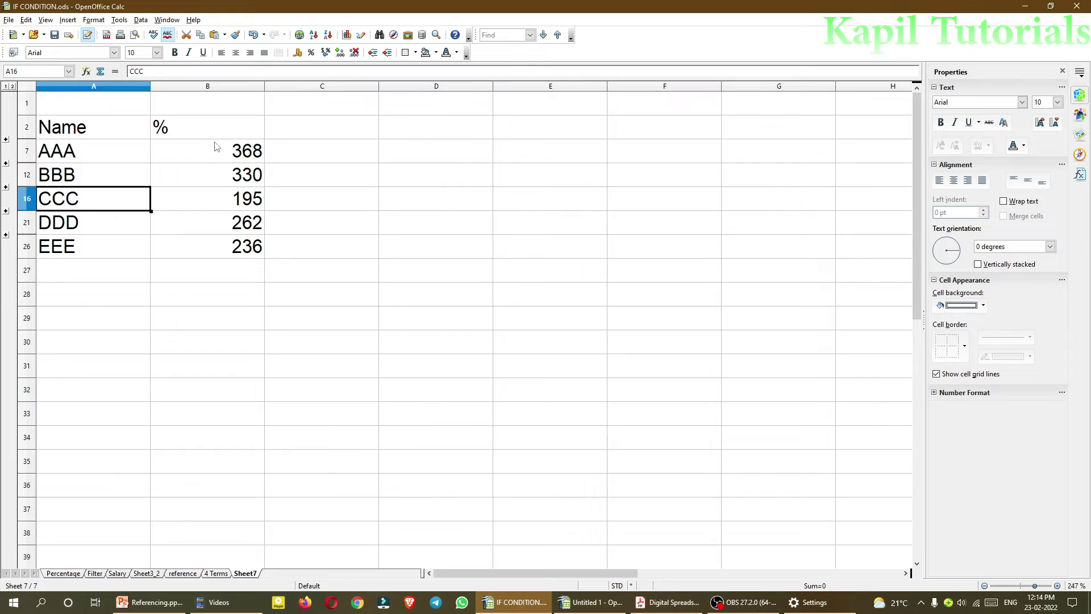
Enter the title 'Final Marks of the Students' in cell A1.
click(87, 109)
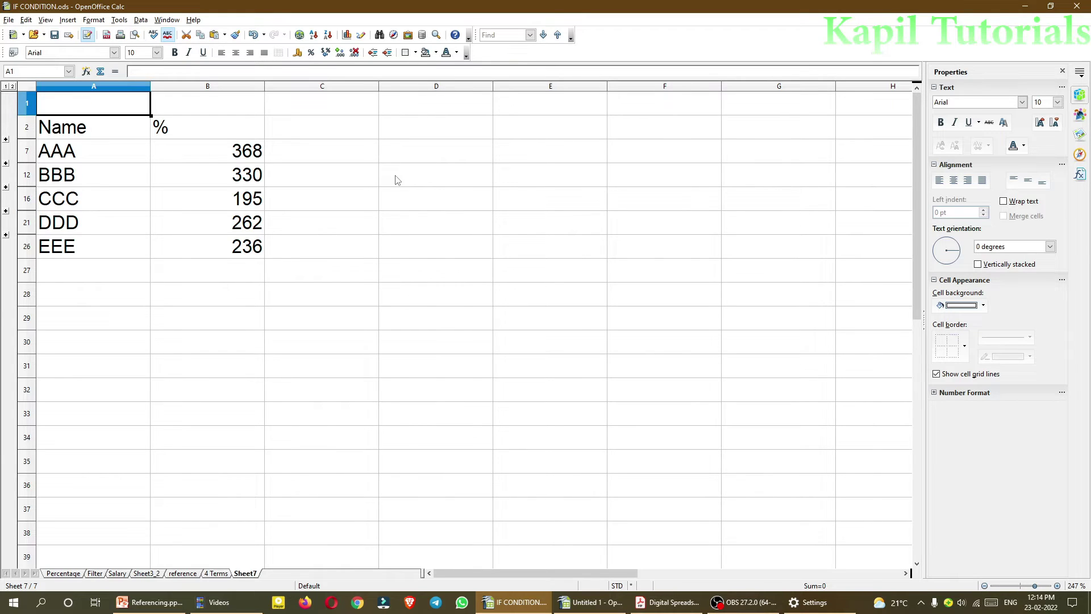
text(Final Marks)
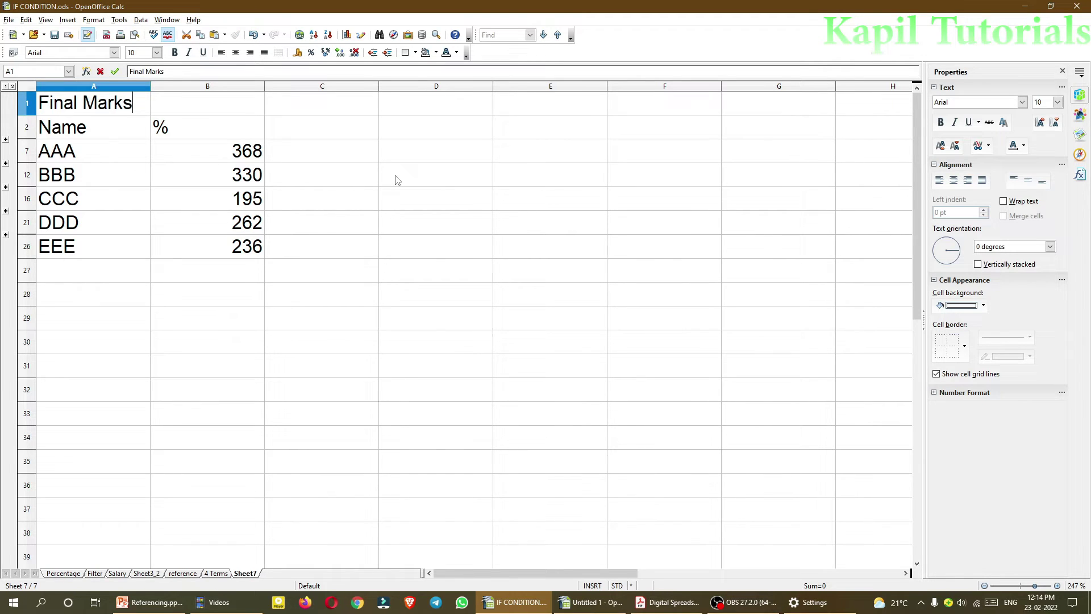
text( of the S)
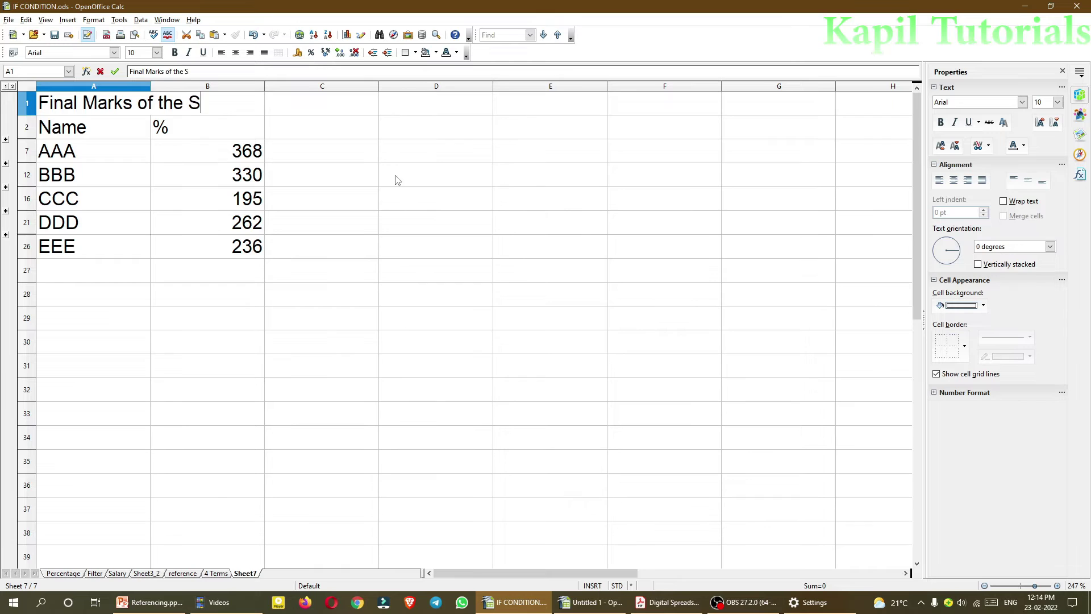
text(tudents)
key(Return)
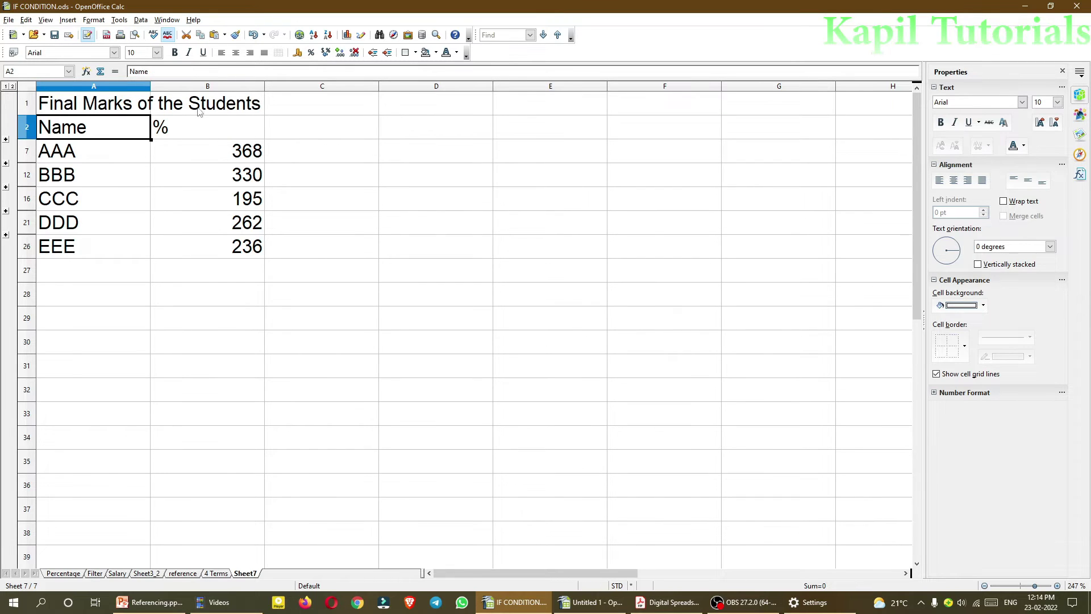
drag(82, 108, 162, 106)
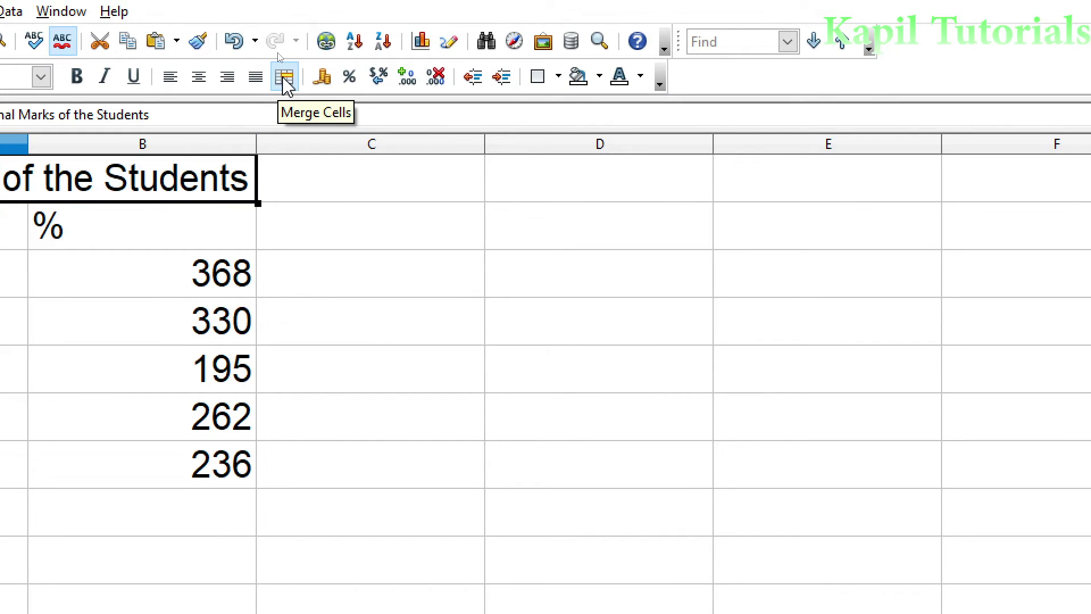
click(342, 597)
Shade the Name/% table A2:B26 with a light-blue background.
drag(91, 127, 228, 246)
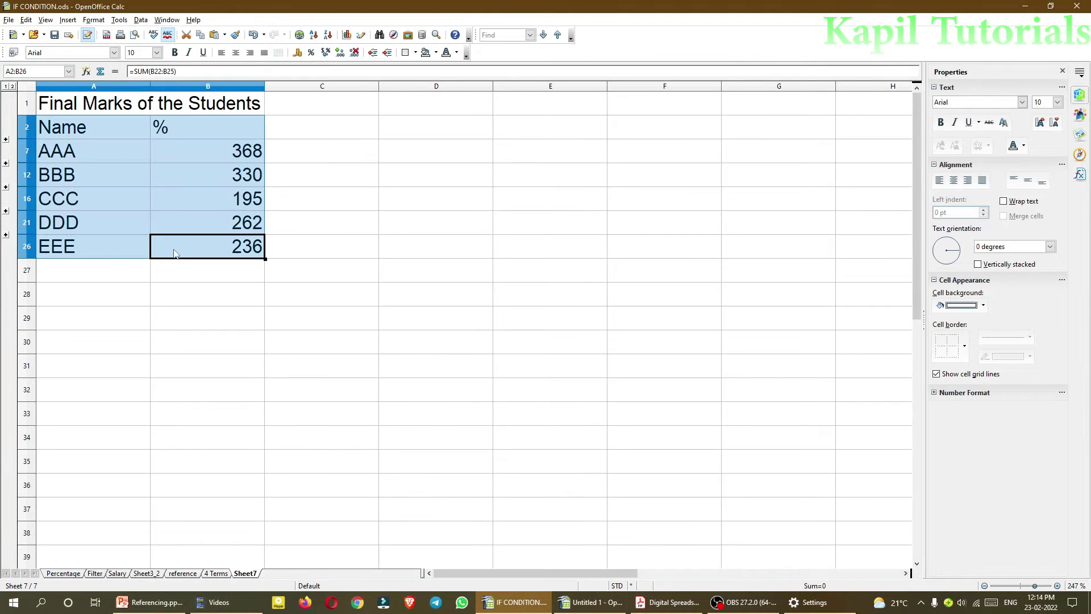
click(600, 77)
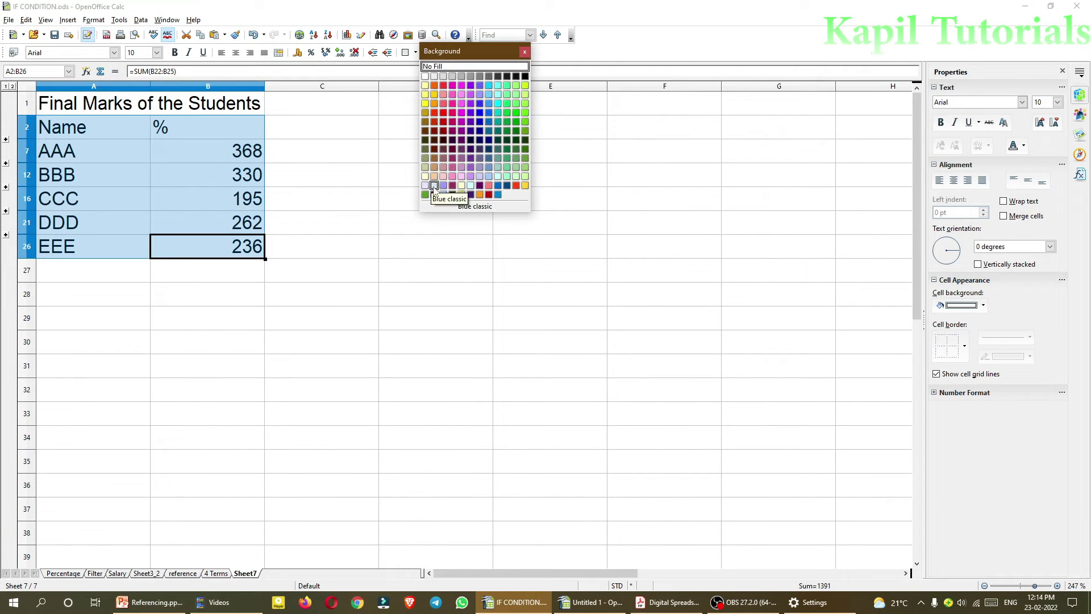
click(435, 185)
click(310, 318)
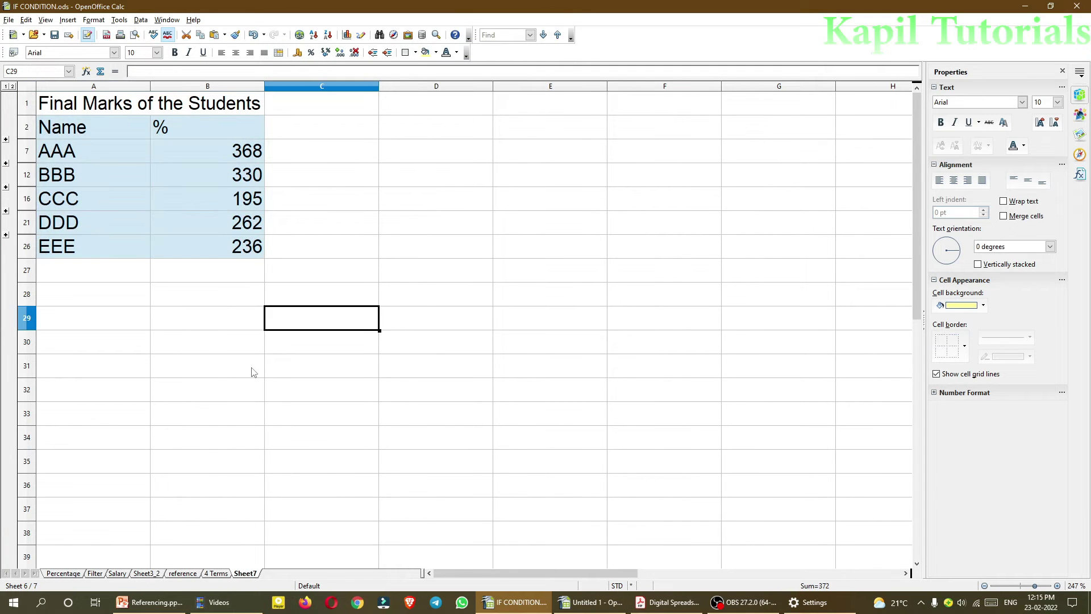
drag(81, 133, 227, 246)
click(51, 298)
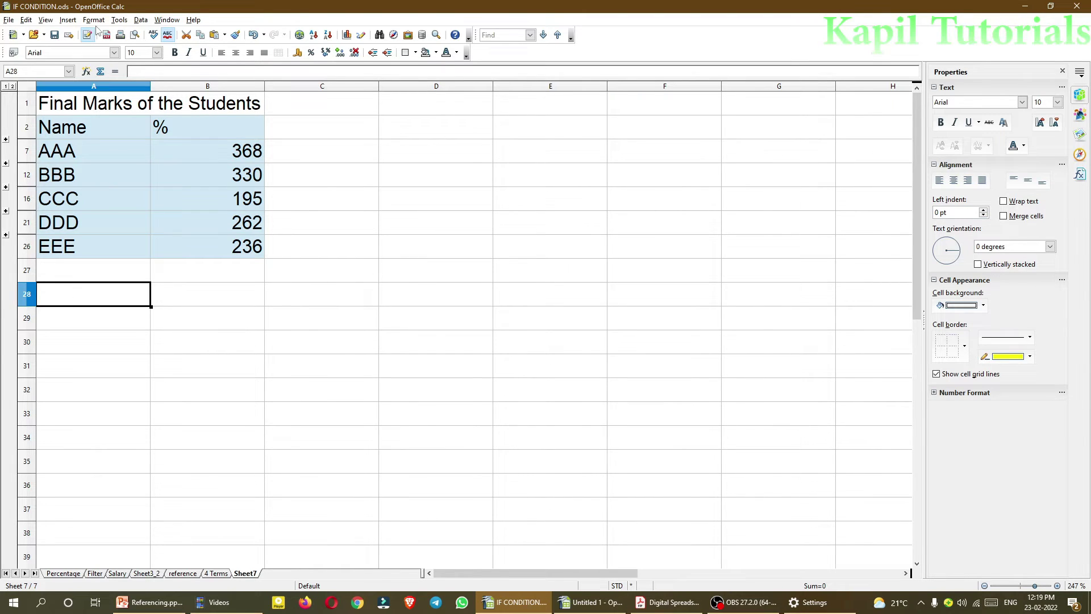
Rerun the consolidation with the Count function, outputting to Sheet7 cell A29.
click(141, 20)
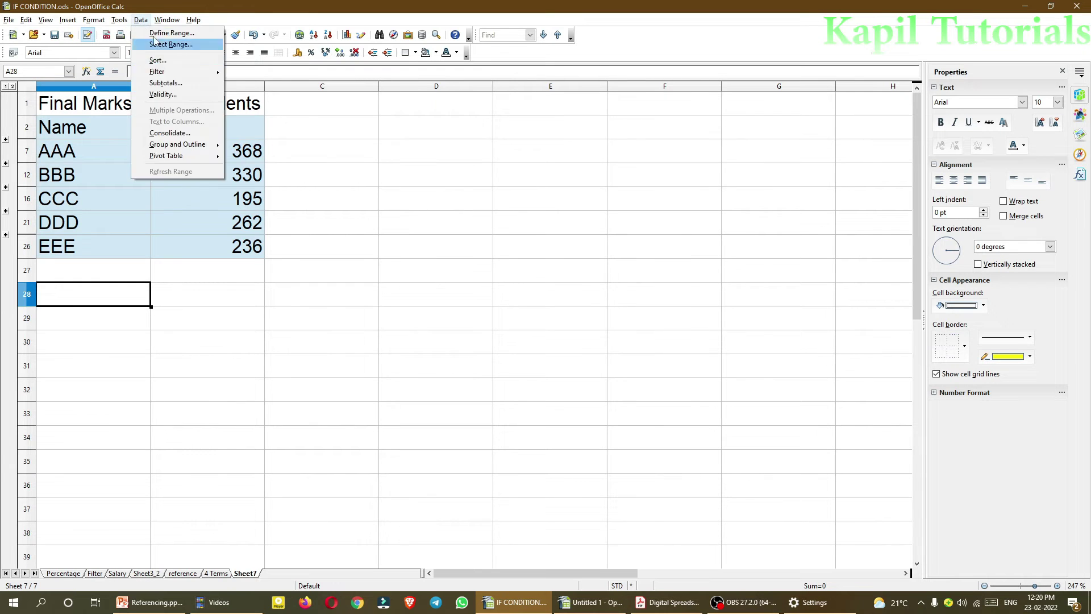
click(165, 134)
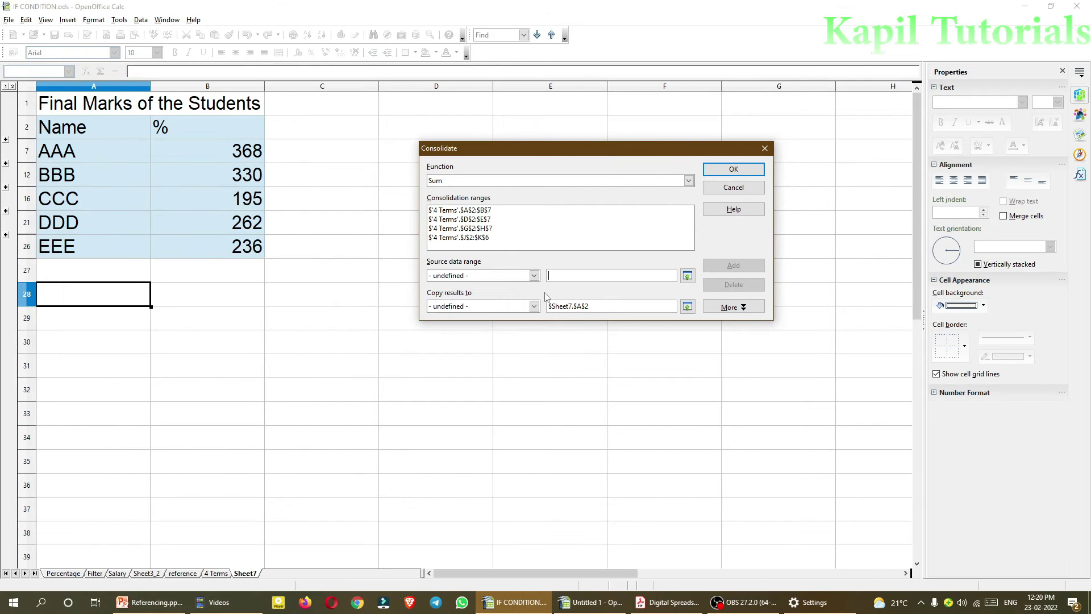
click(90, 318)
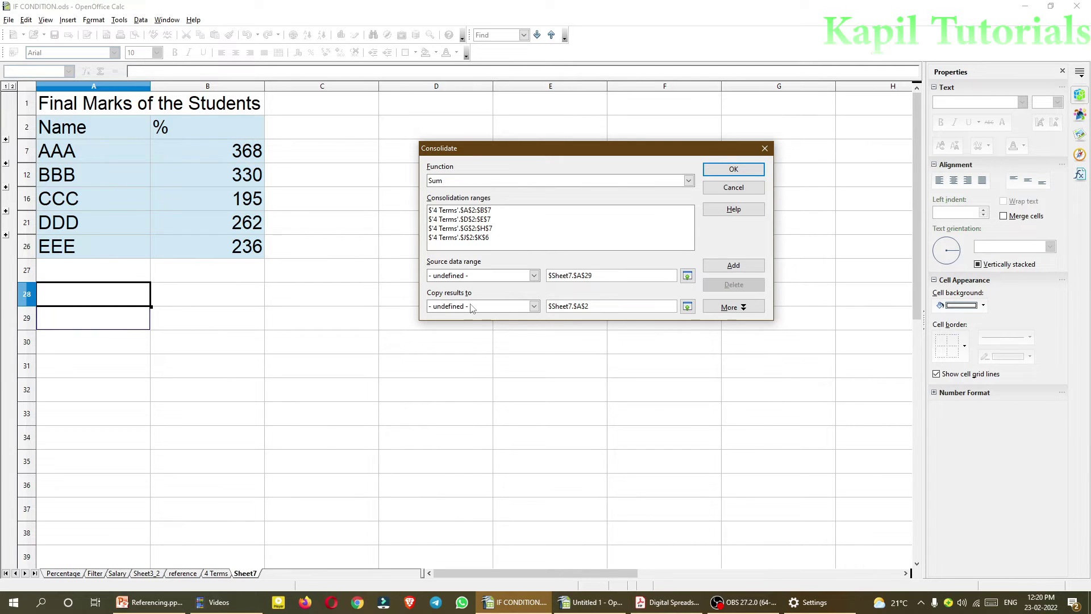
click(687, 305)
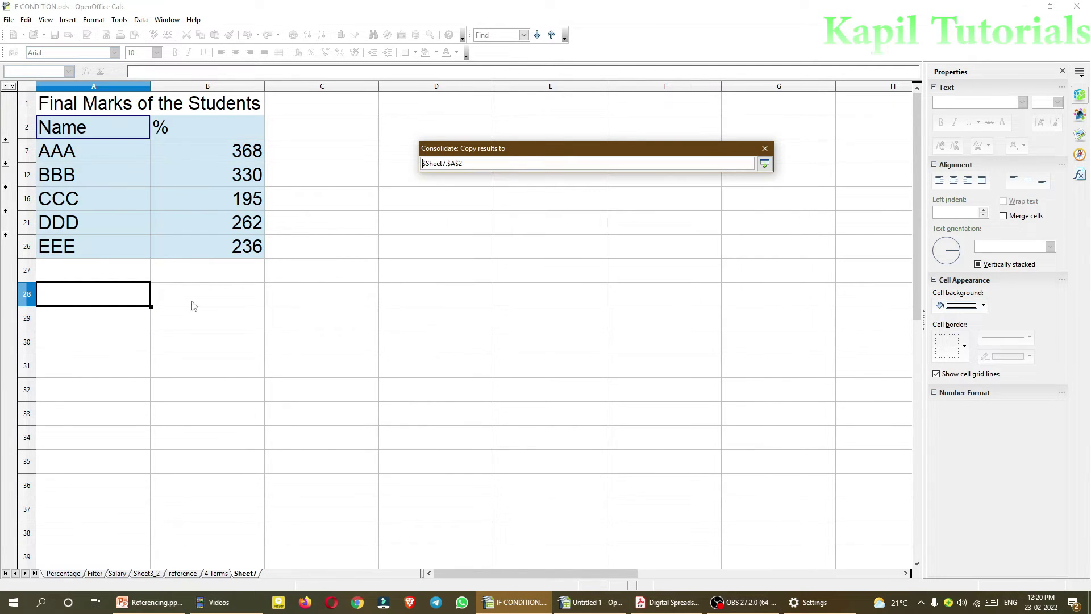
click(85, 295)
click(73, 324)
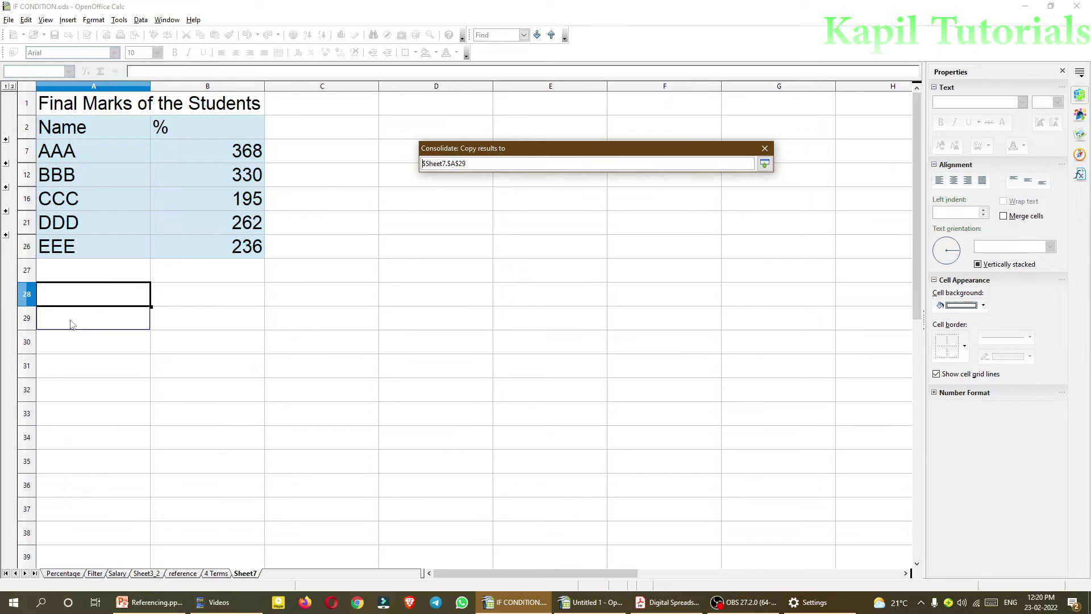
click(765, 163)
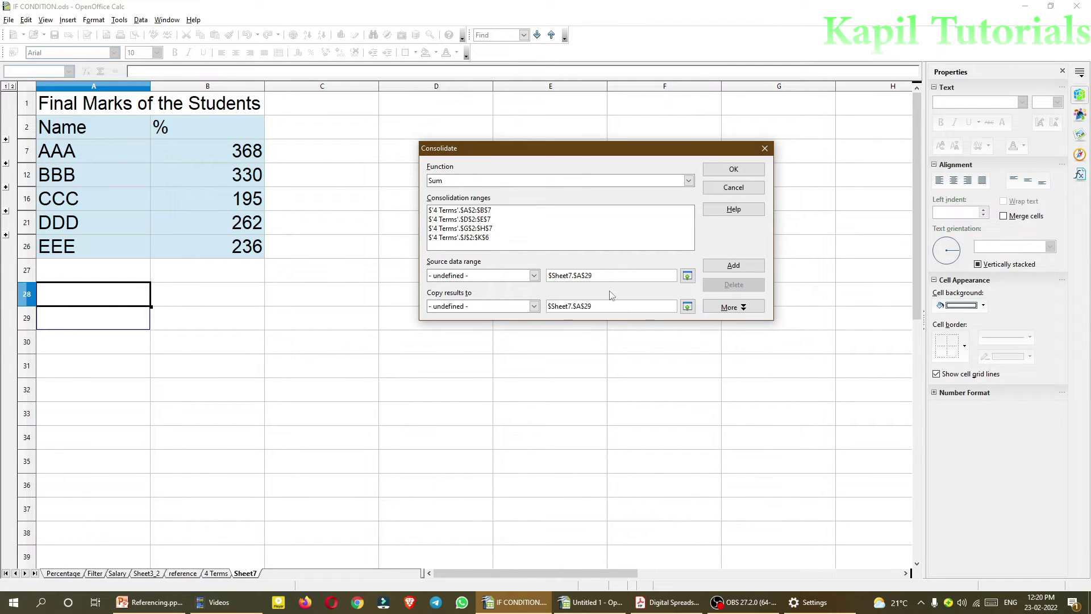
click(689, 181)
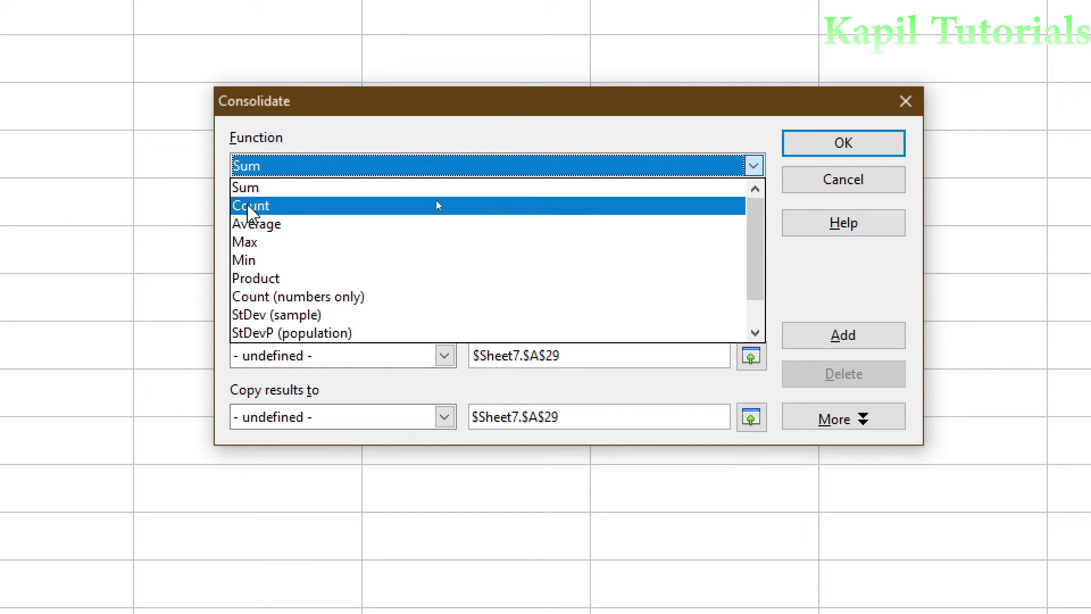
click(437, 201)
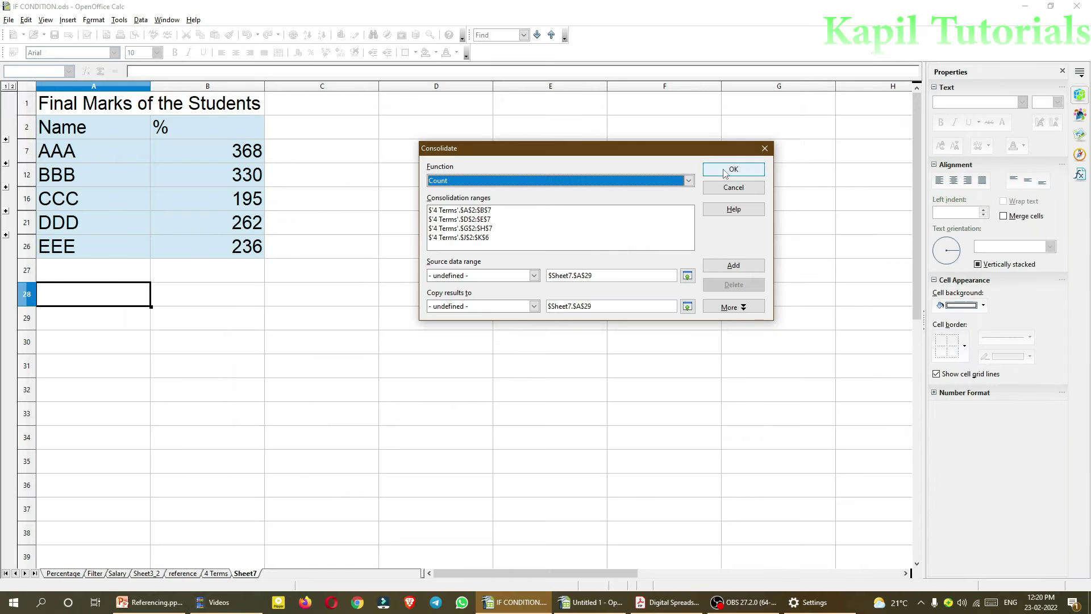
click(843, 142)
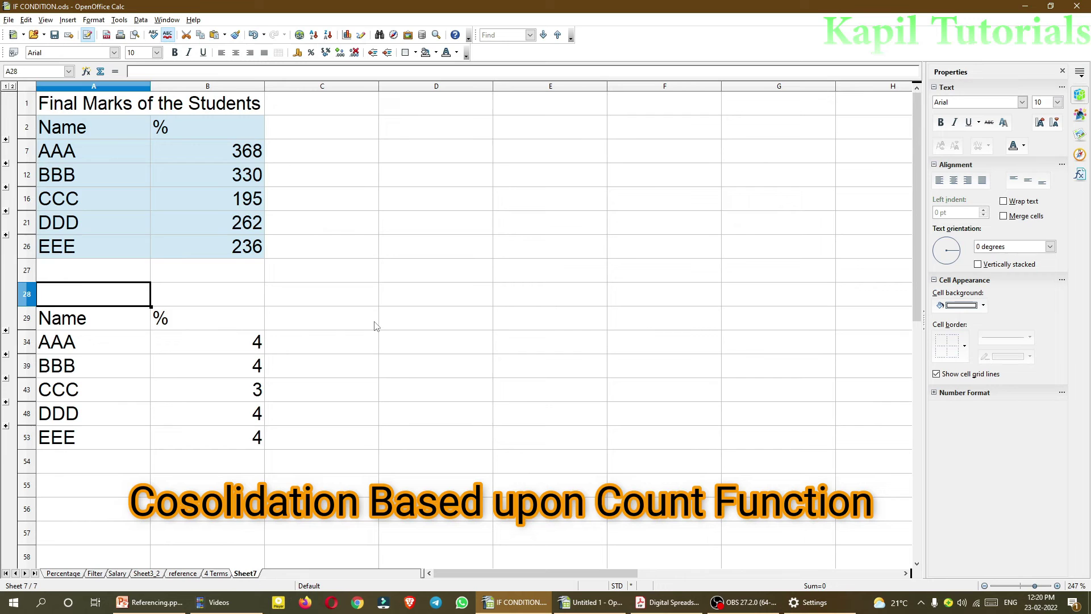
Replace the '%' heading in B29 with 'Attempted Papers'.
scroll(374, 326, down, 2)
scroll(376, 324, up, 1)
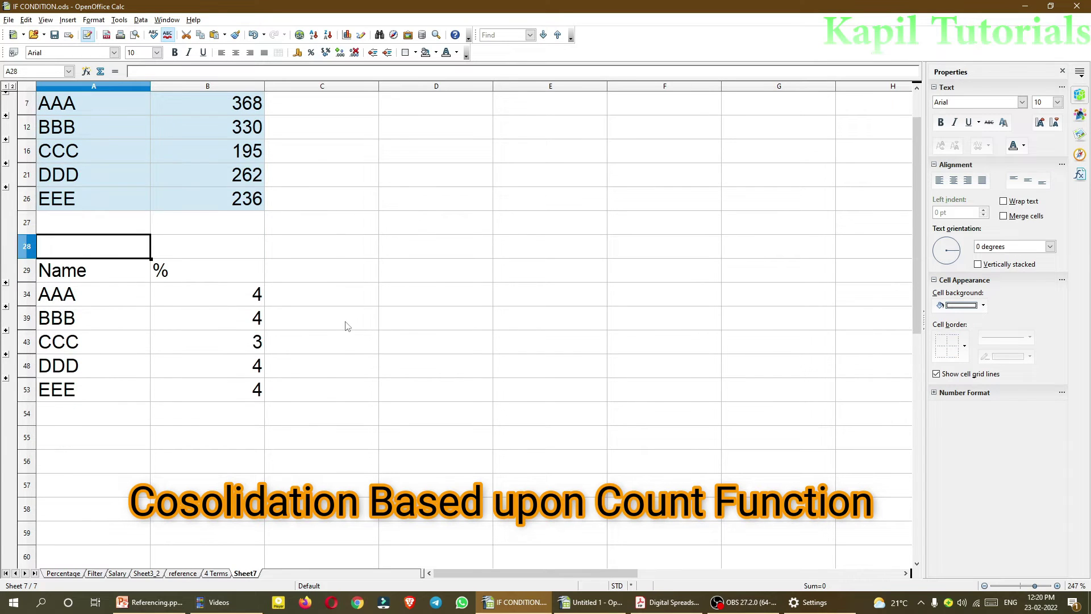
click(202, 274)
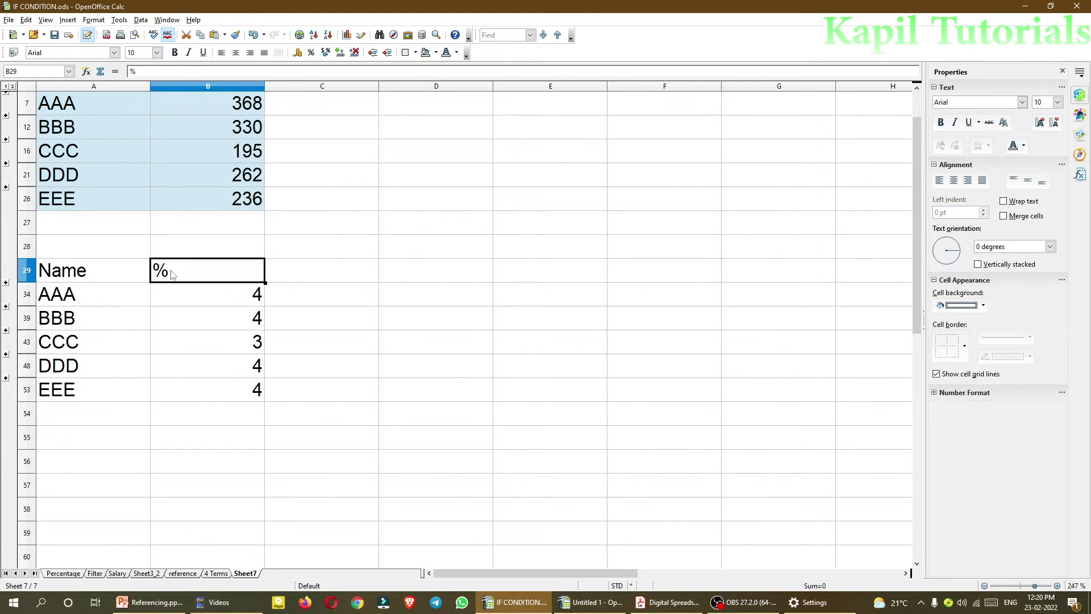
click(100, 281)
click(189, 274)
key(BackSpace)
click(594, 246)
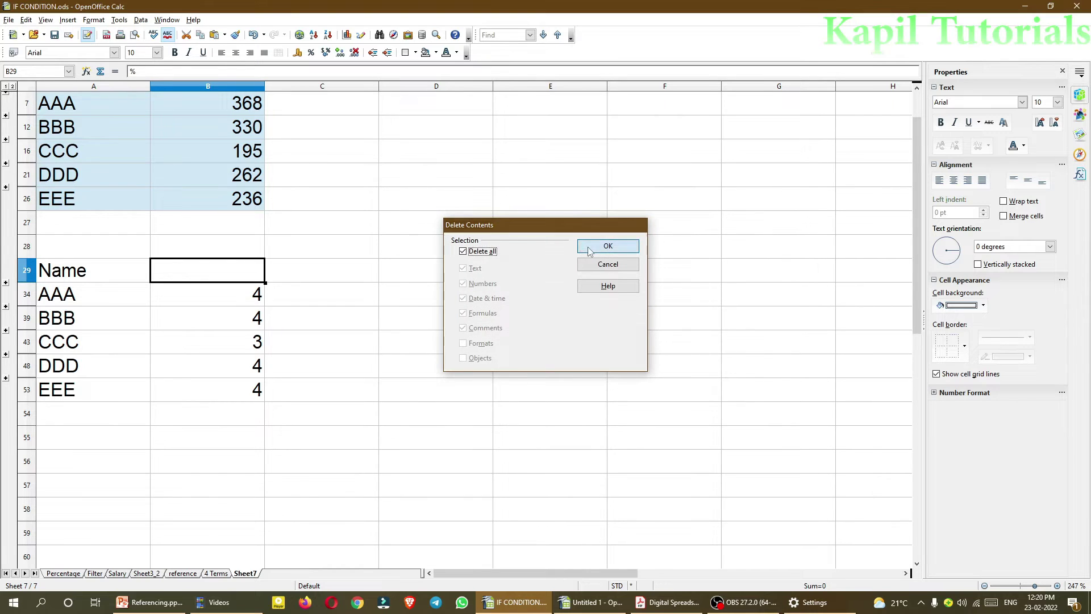
text(Attempted )
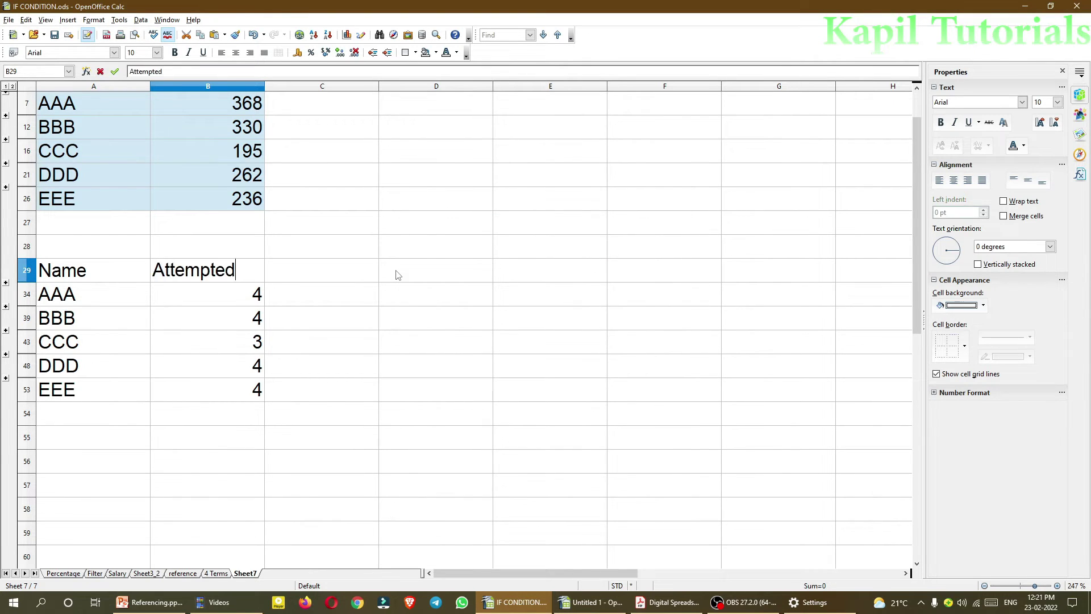
text(Papers)
key(Return)
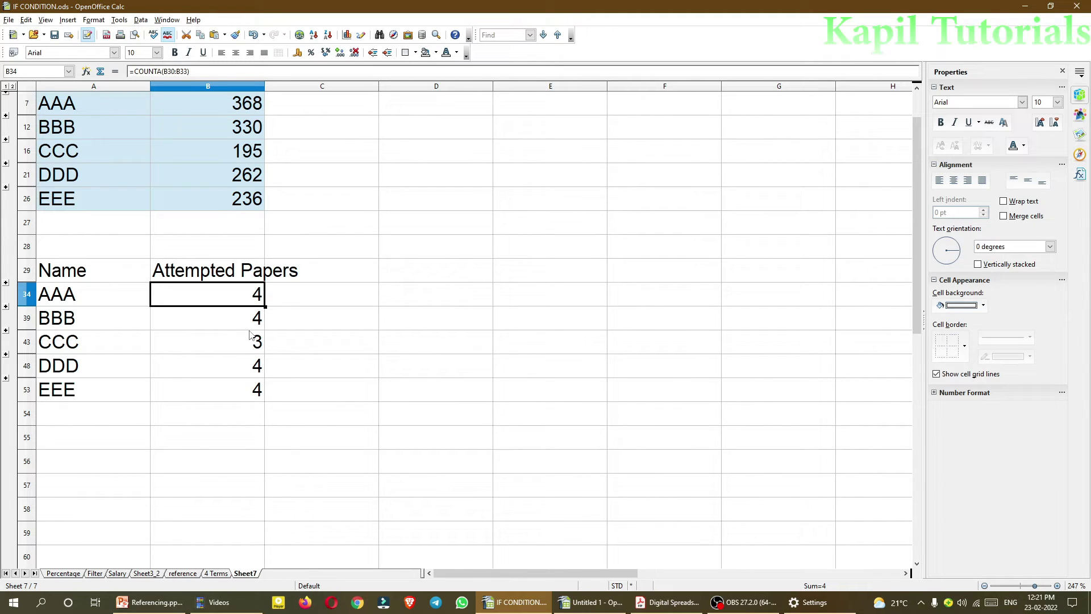
click(79, 442)
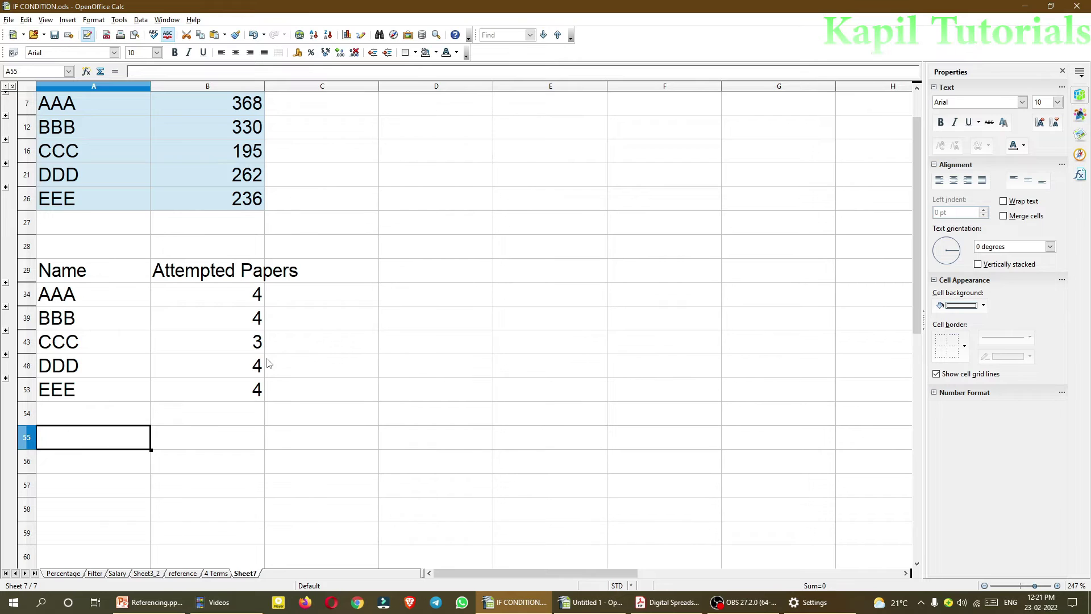
Consolidate the term ranges with the Average function into Sheet7 starting at A55.
click(142, 20)
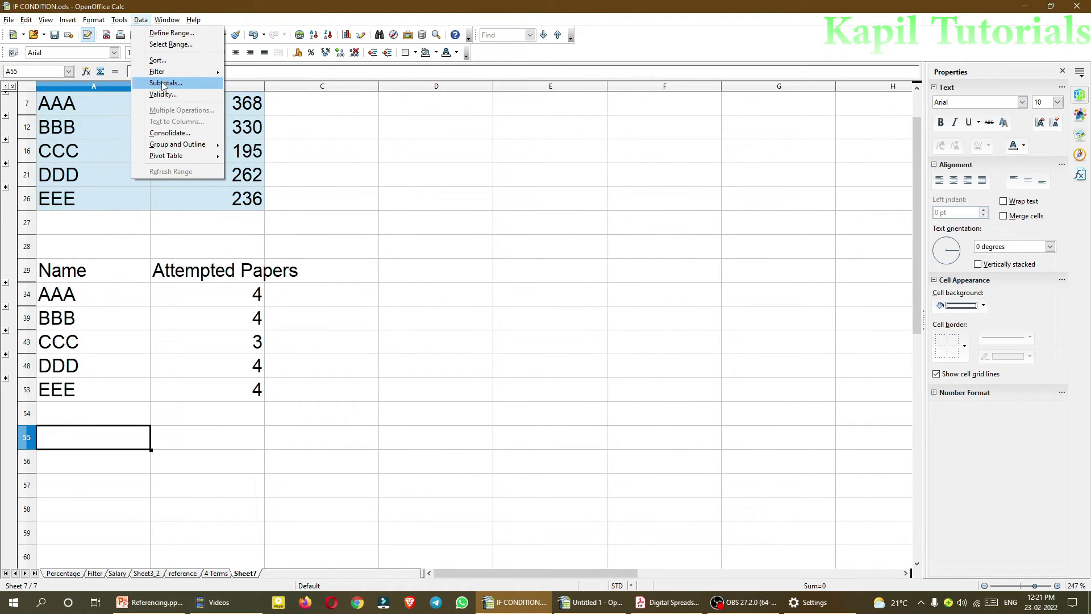
click(165, 133)
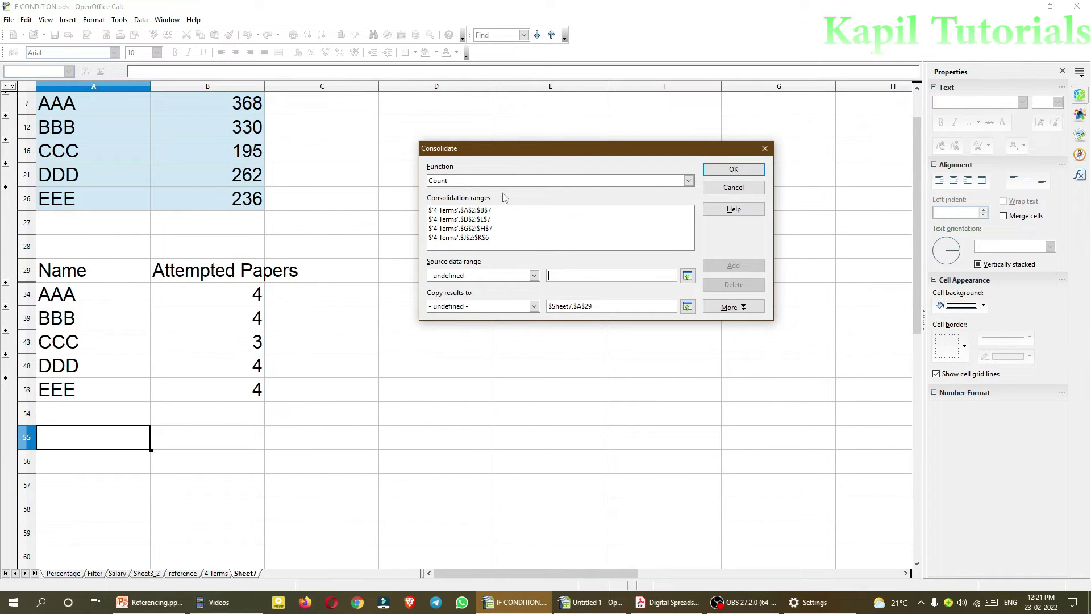
click(529, 182)
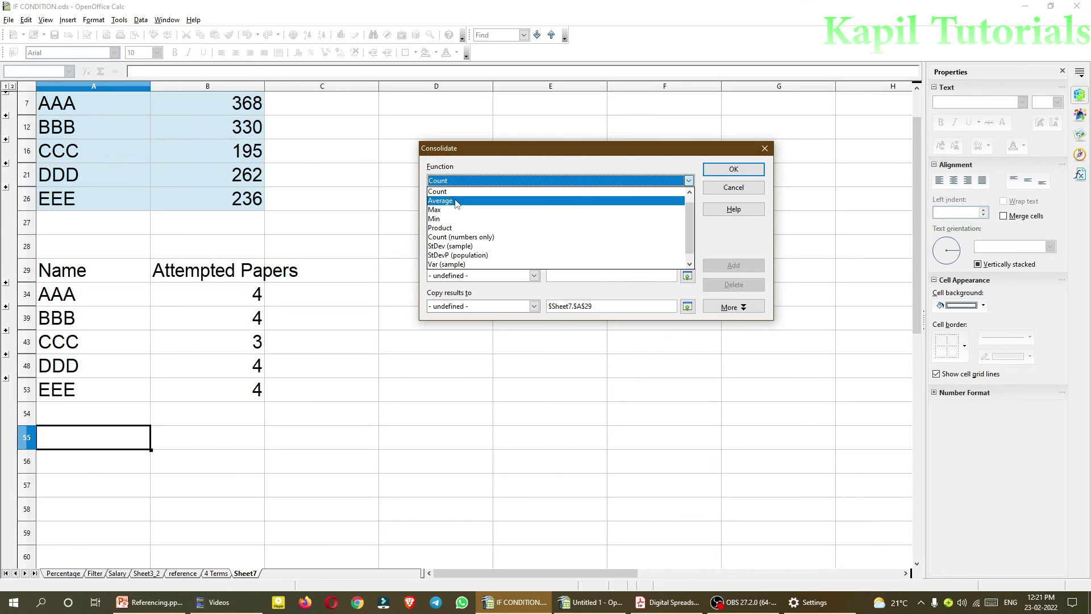
click(457, 201)
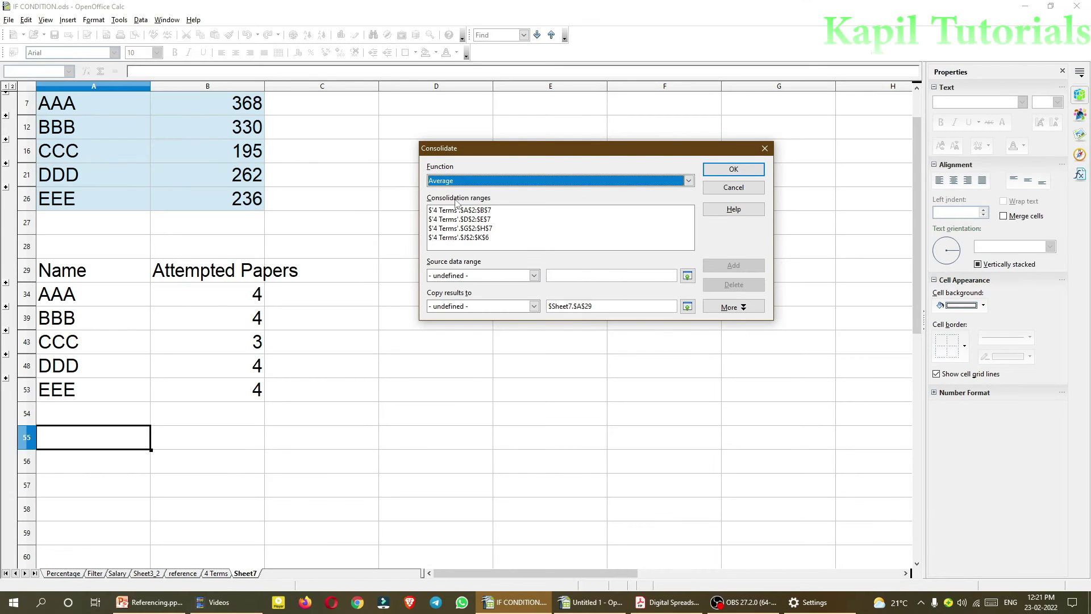
click(688, 309)
click(59, 442)
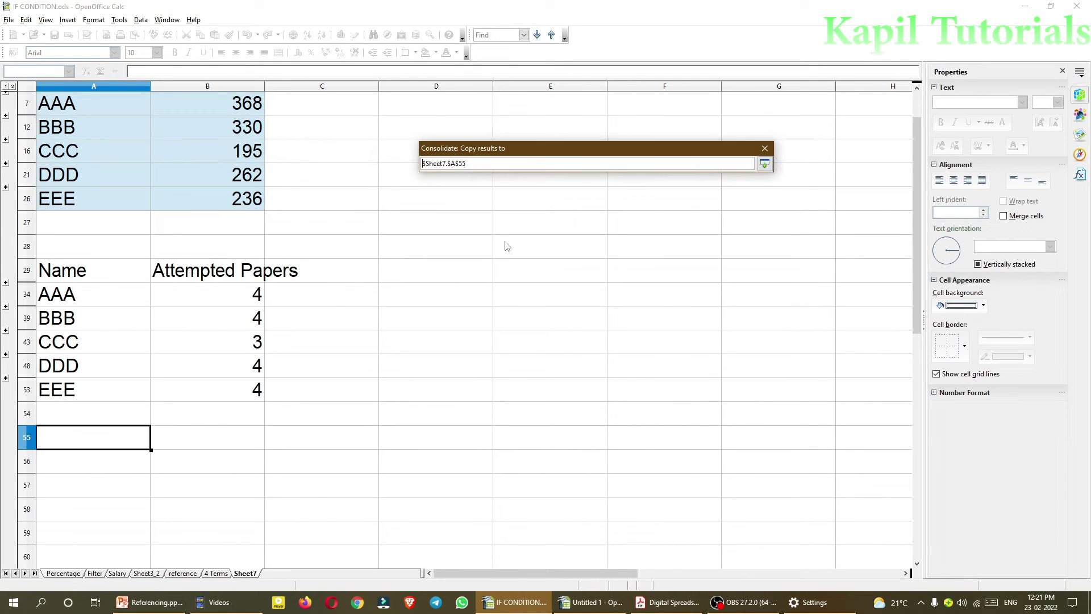
click(765, 165)
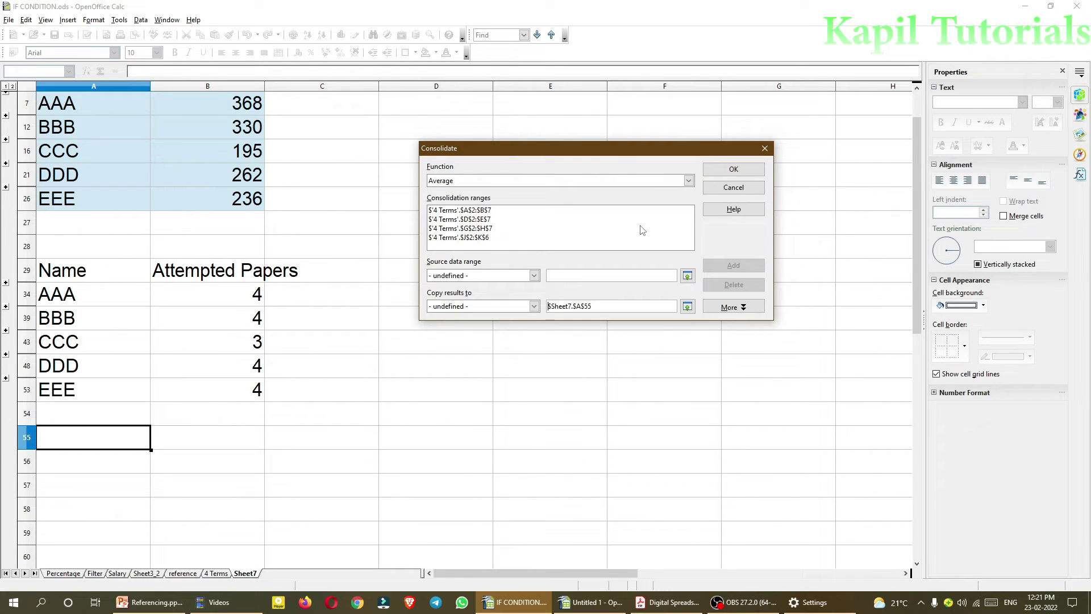
click(733, 170)
scroll(640, 207, down, 1)
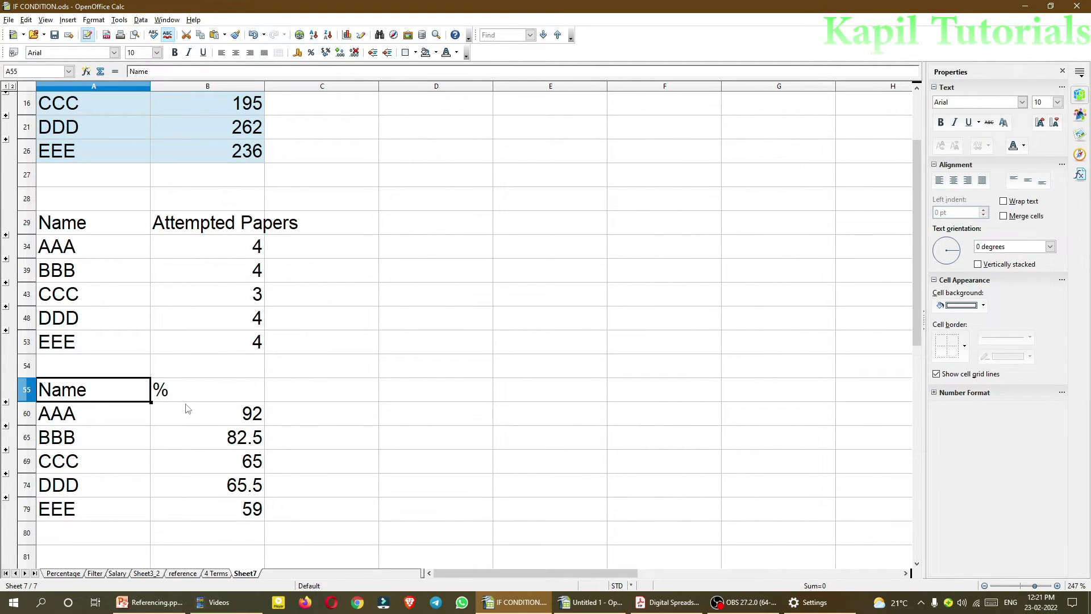
click(192, 392)
scroll(349, 373, up, 1)
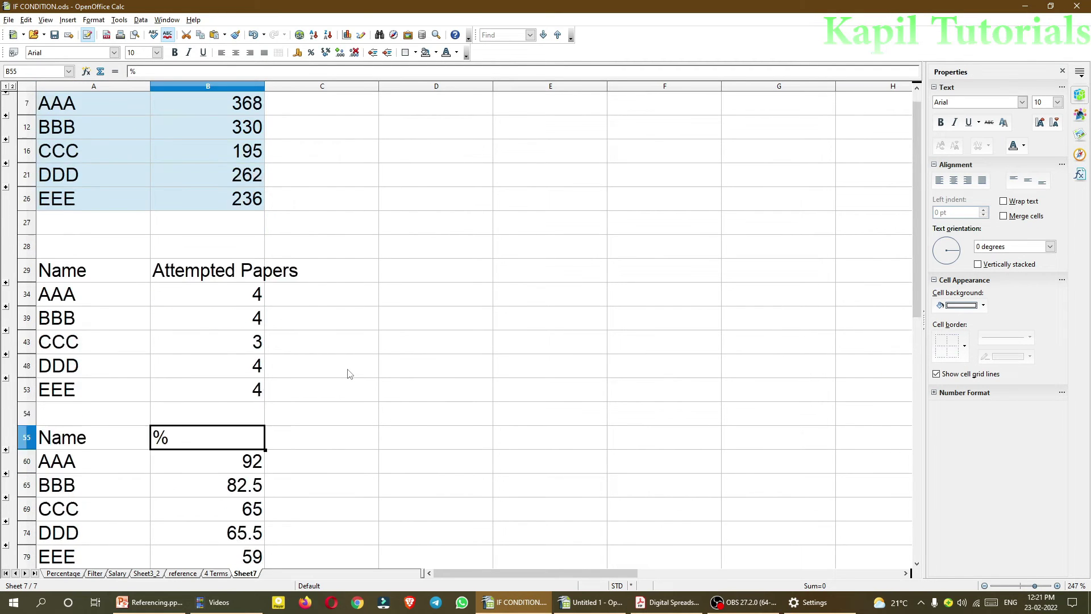
scroll(349, 373, down, 1)
scroll(349, 373, down, 1)
scroll(334, 334, down, 1)
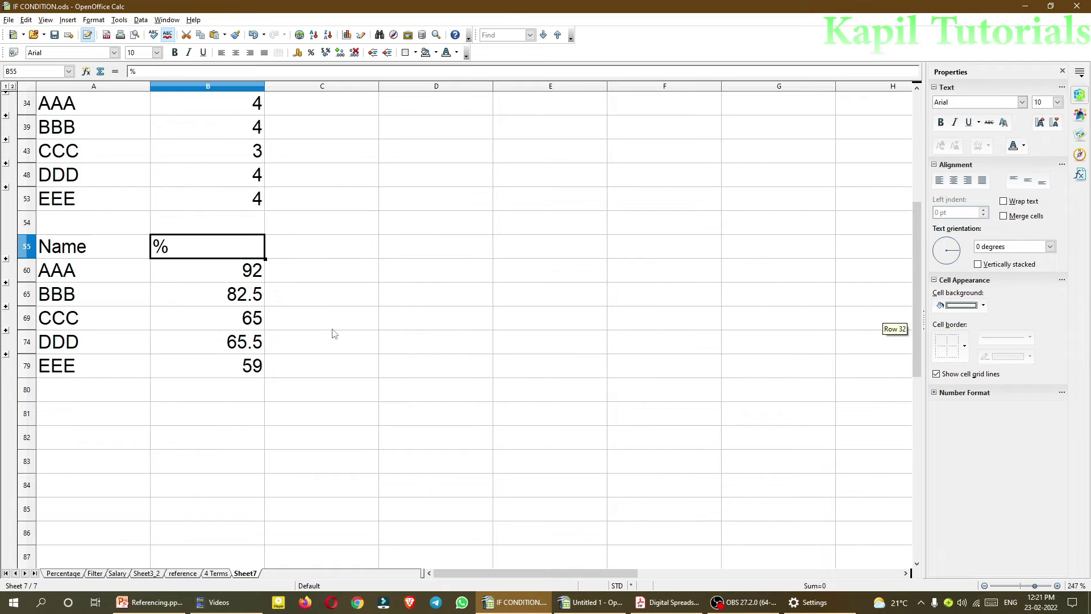
scroll(334, 334, up, 2)
click(216, 574)
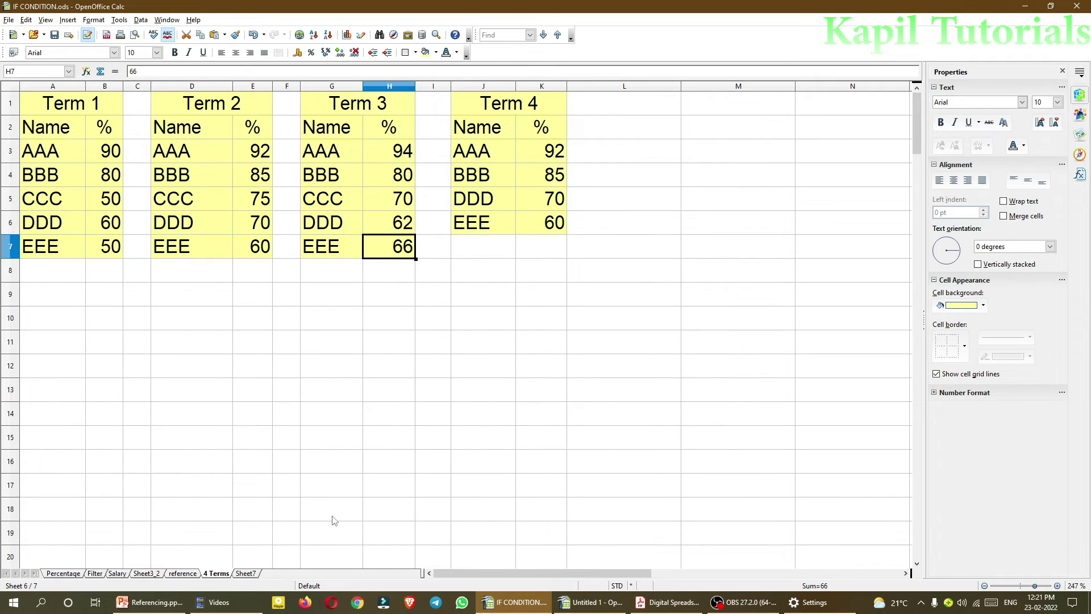
click(246, 574)
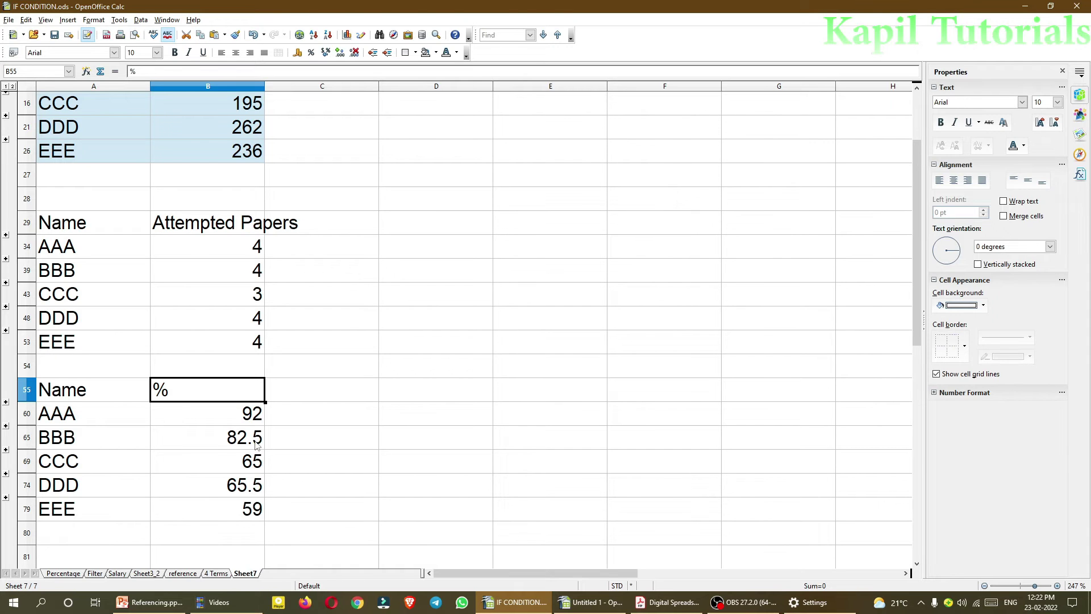
scroll(339, 424, up, 2)
scroll(360, 392, down, 2)
scroll(358, 389, up, 1)
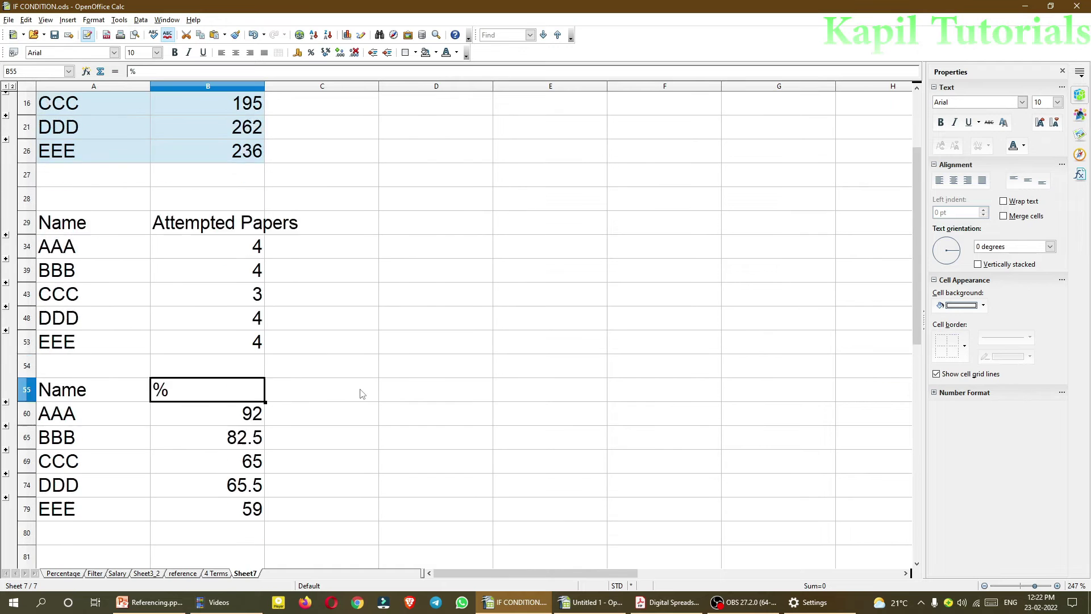
Switch to the R & R Company workbook and browse its 2019–2021 yearly profit sheets.
click(575, 606)
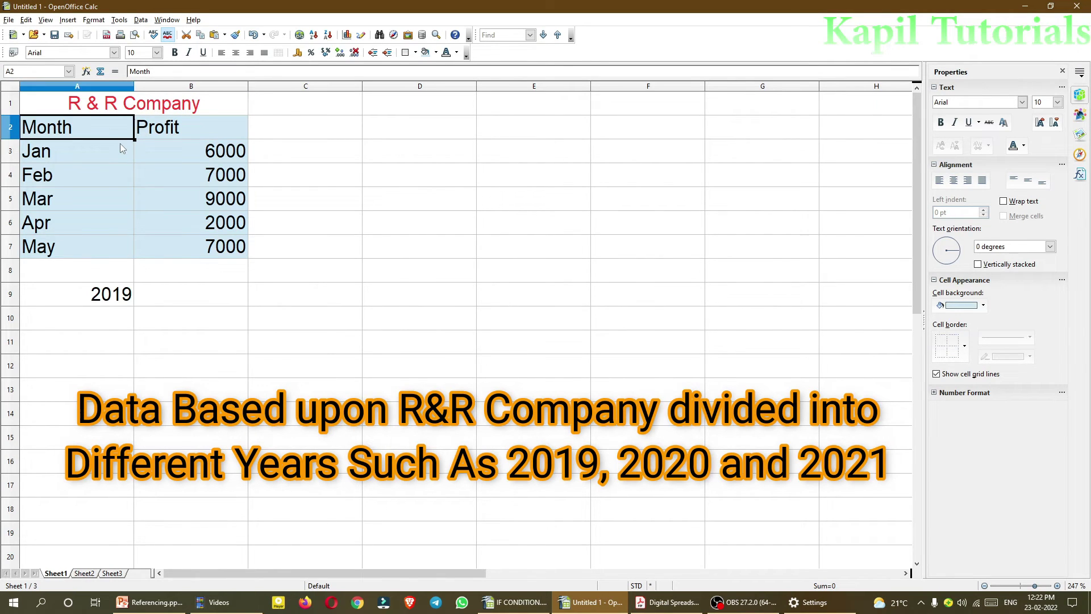
click(167, 132)
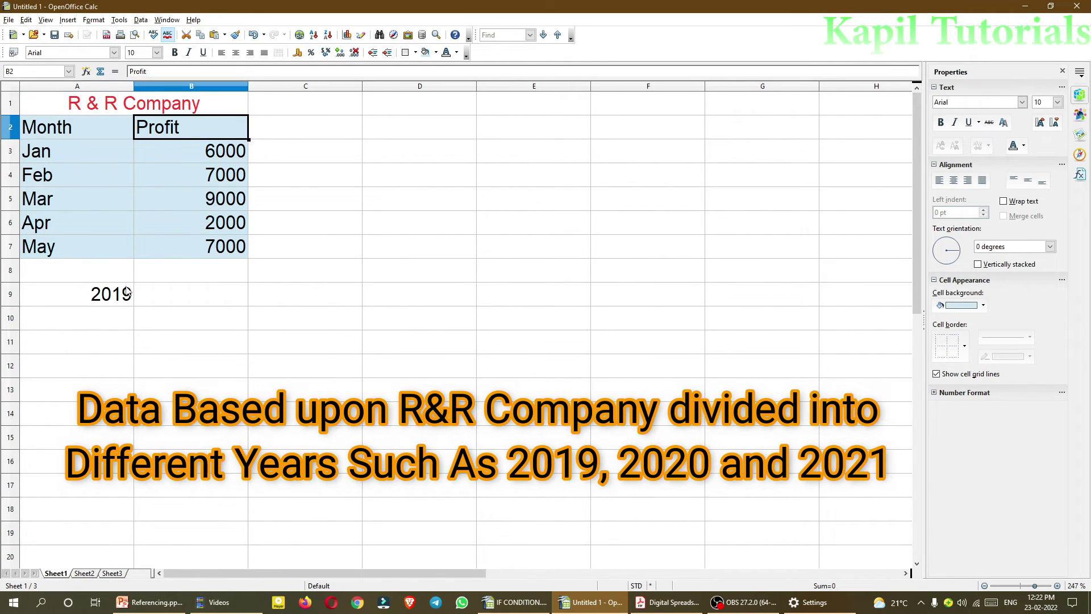
click(127, 293)
key(ctrl+Page_Down)
key(ctrl+Page_Down)
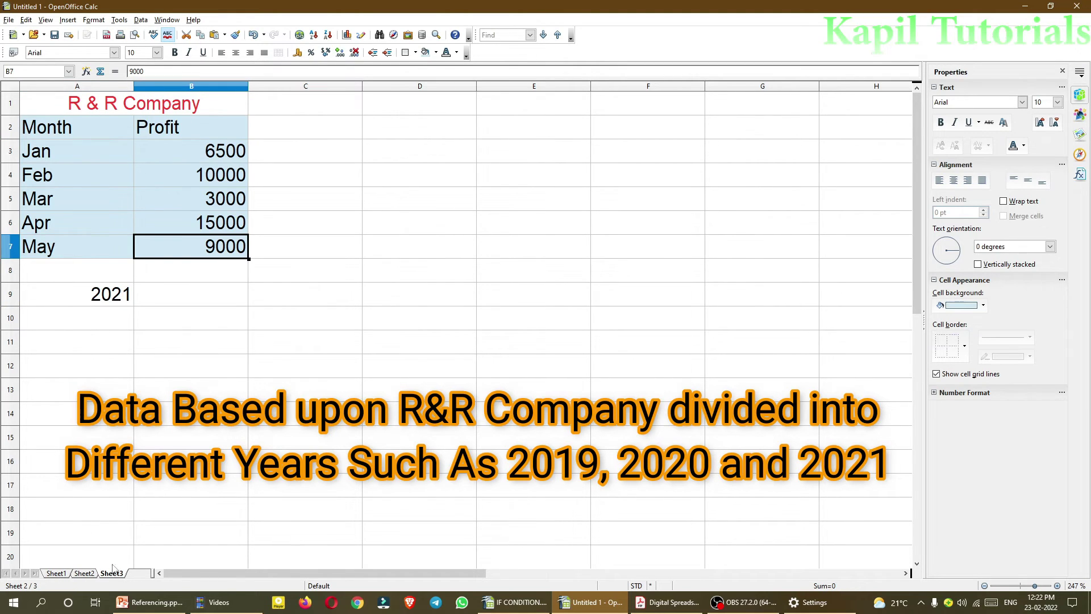
click(57, 574)
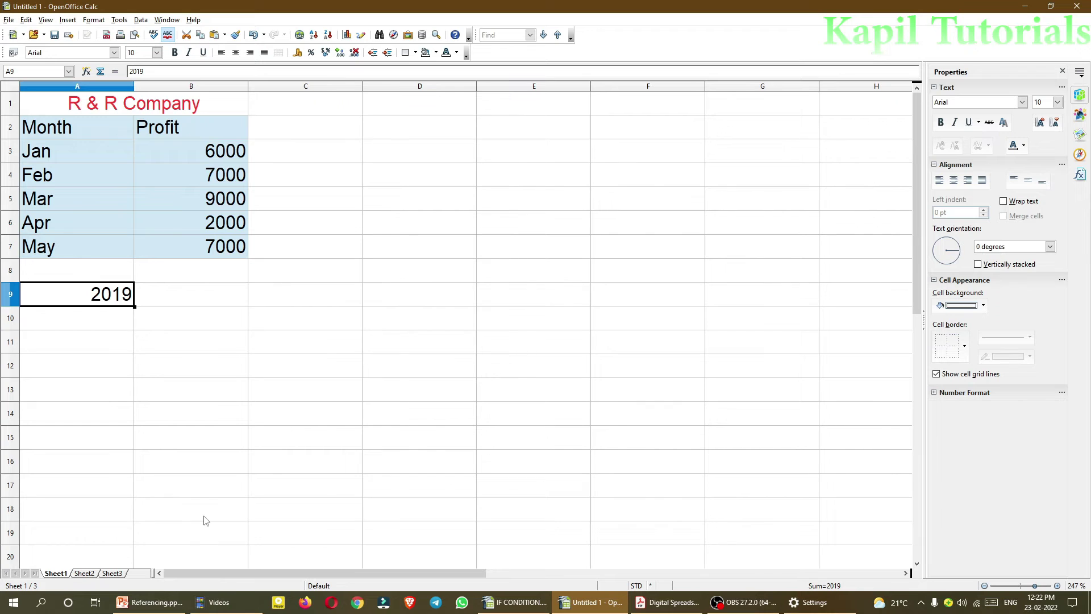
click(112, 573)
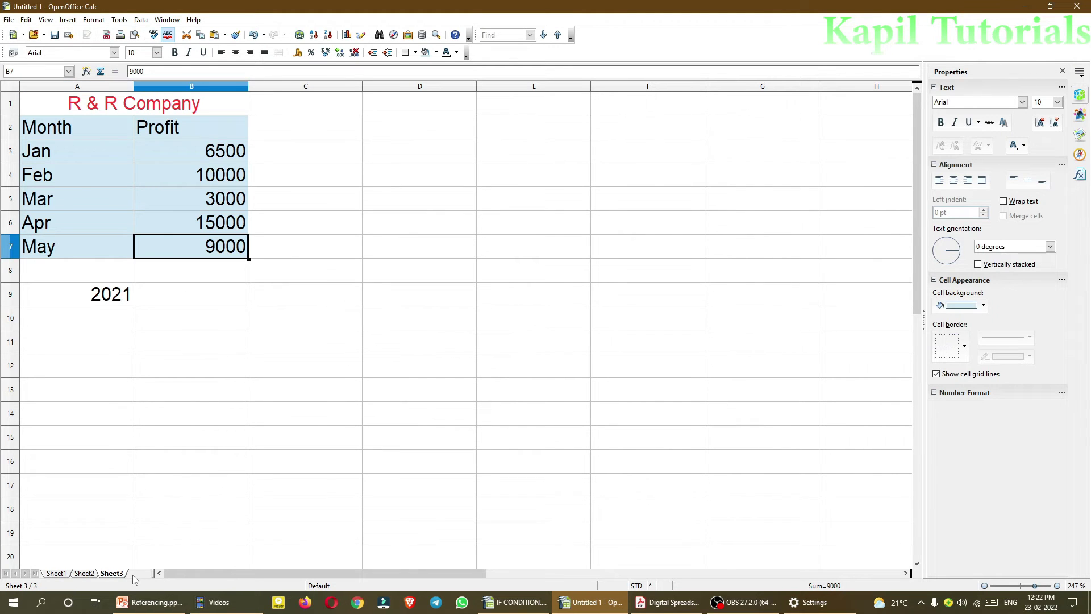
Insert a new Sheet4 after the current sheet, then return to Sheet1's 2019 table.
right_click(135, 579)
click(188, 450)
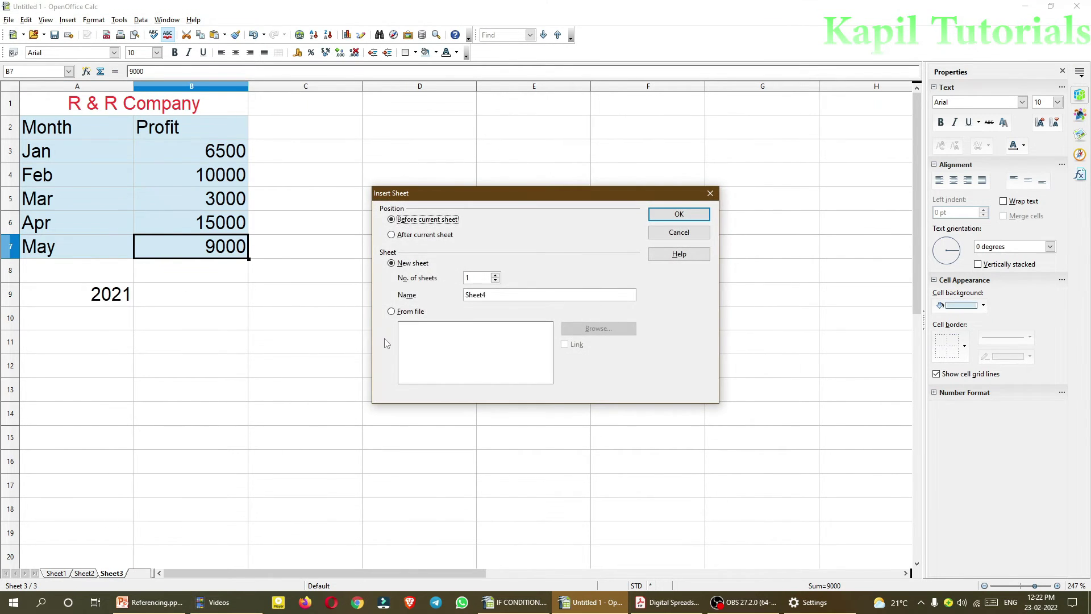
click(400, 235)
click(659, 215)
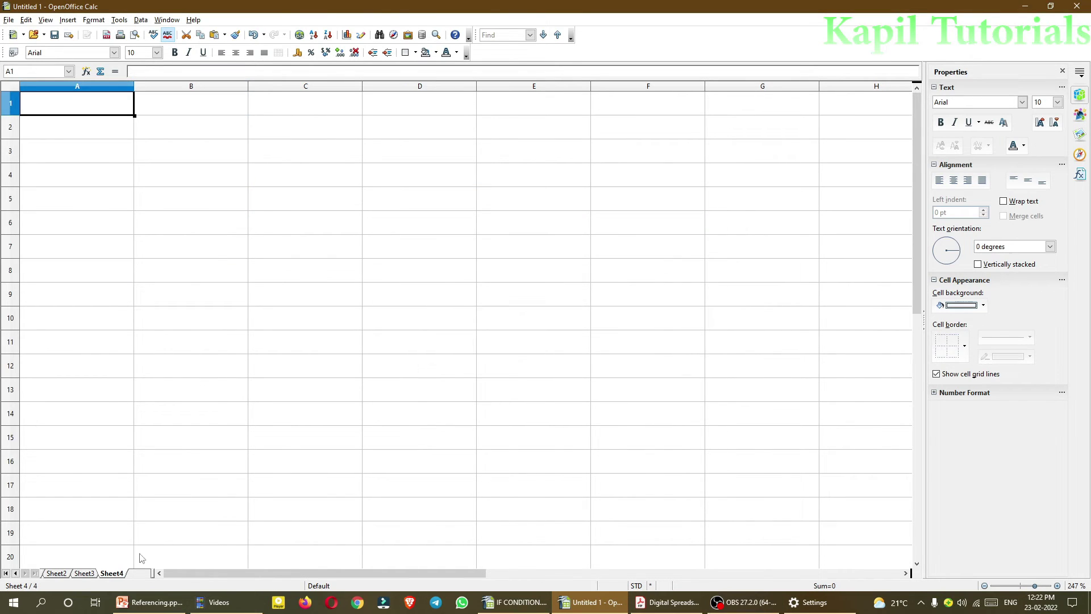
click(6, 573)
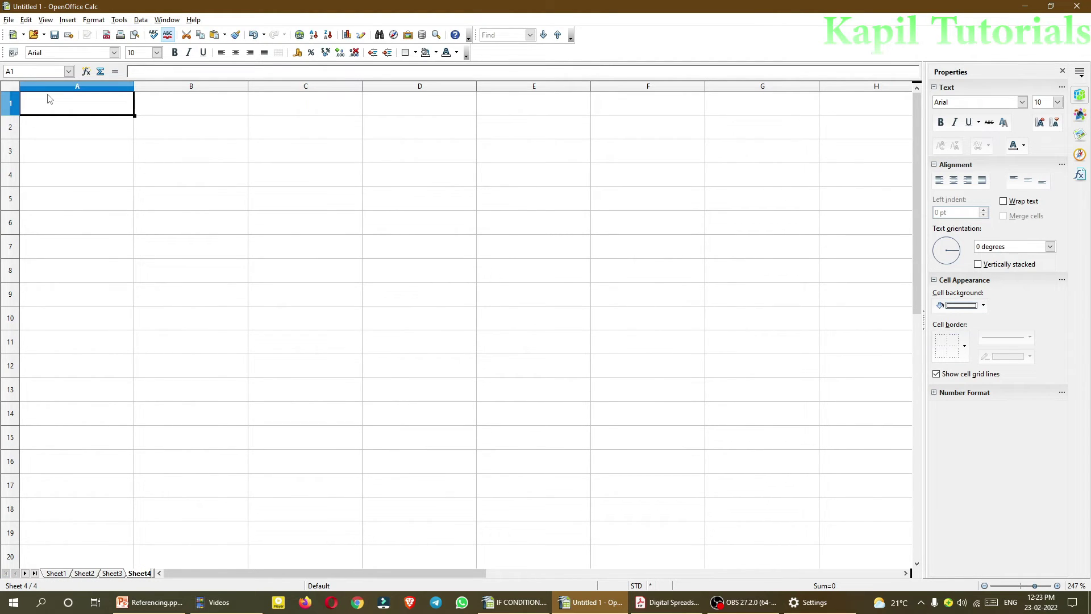
click(56, 572)
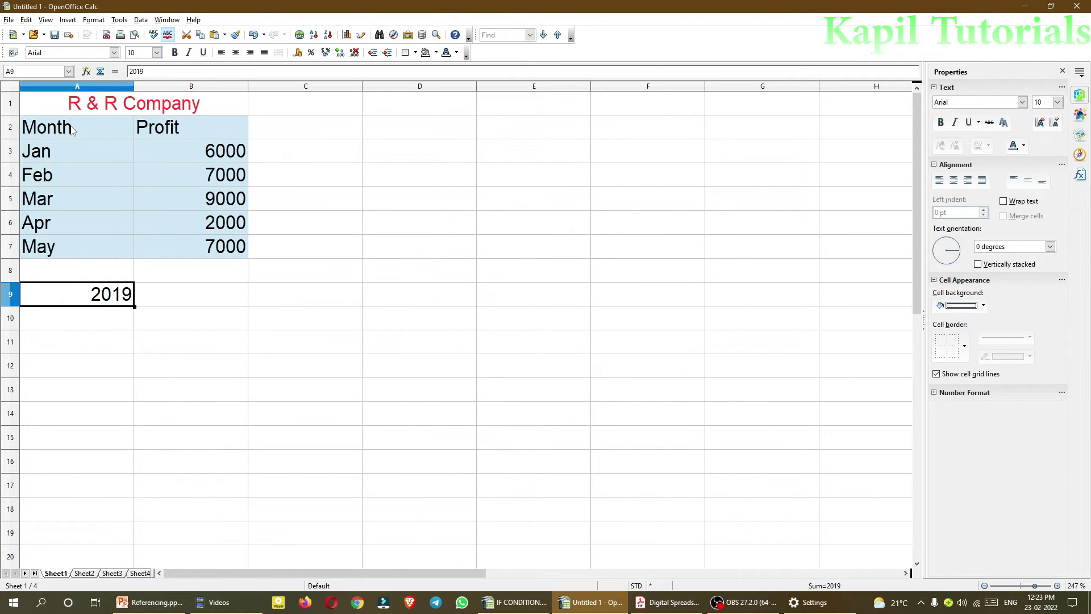
Name Sheet1's Month/Profit range A2:B7 'profit1' via the Name Box.
drag(69, 130, 170, 250)
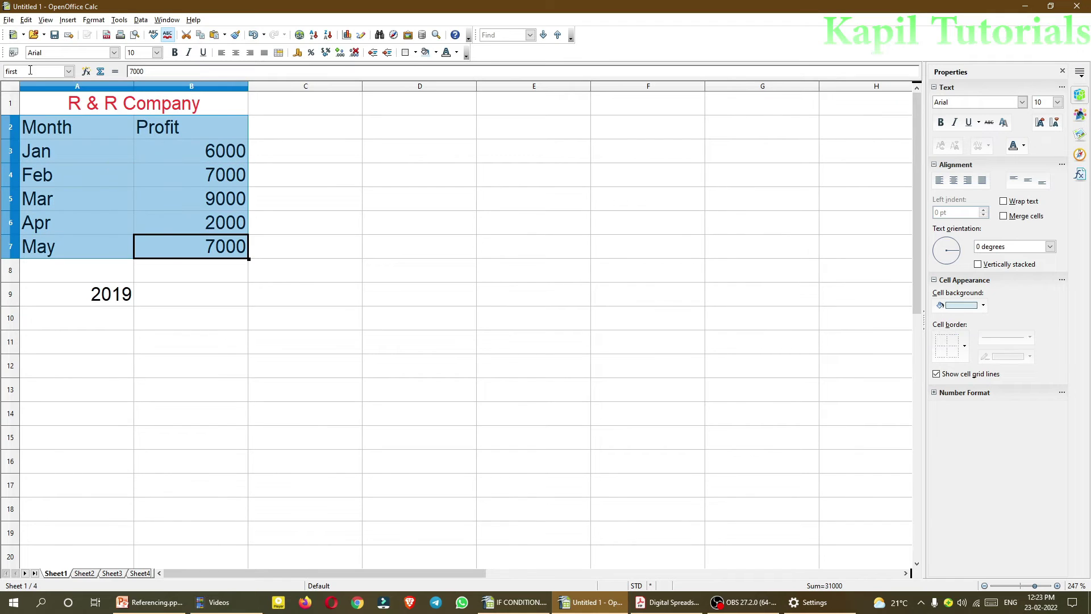
drag(30, 71, 2, 71)
text(profit)
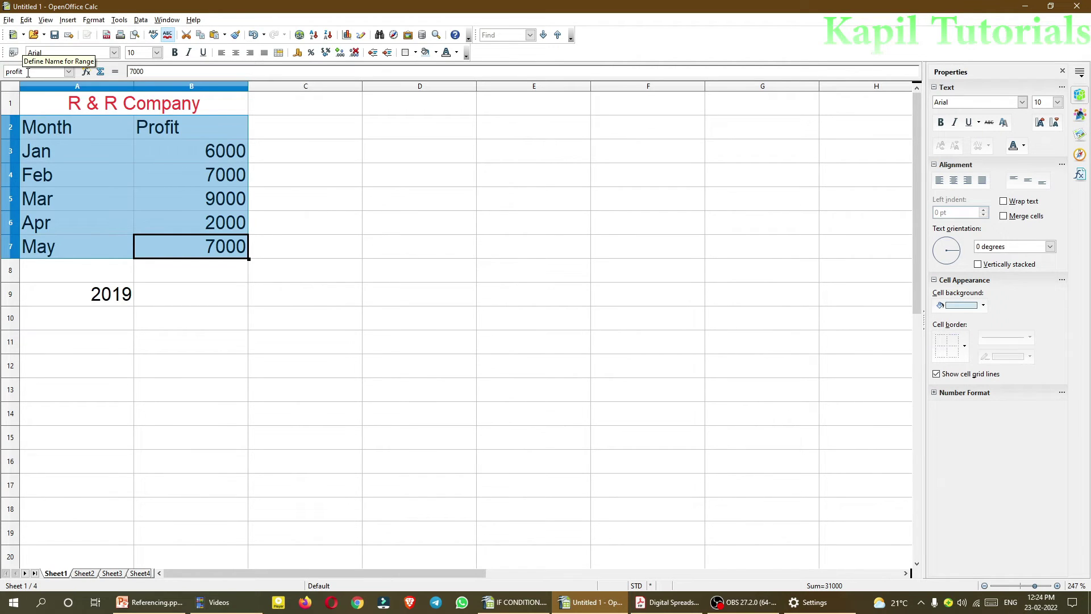
text(1)
key(Return)
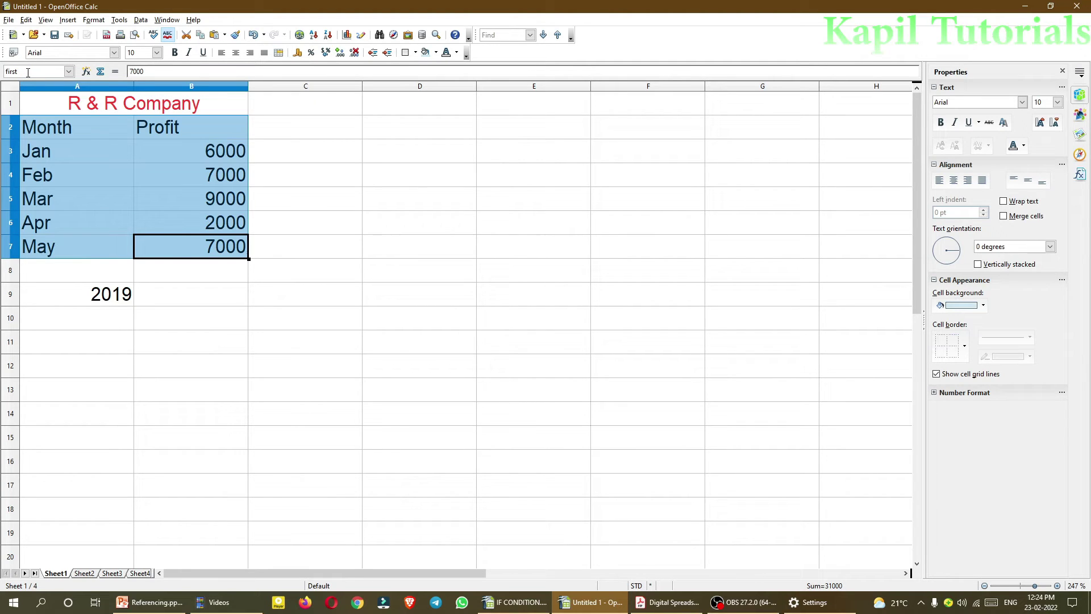
Name Sheet2's 2020 table A2:B7 'profit2'.
click(82, 573)
drag(64, 126, 194, 237)
key(Return)
text(profit)
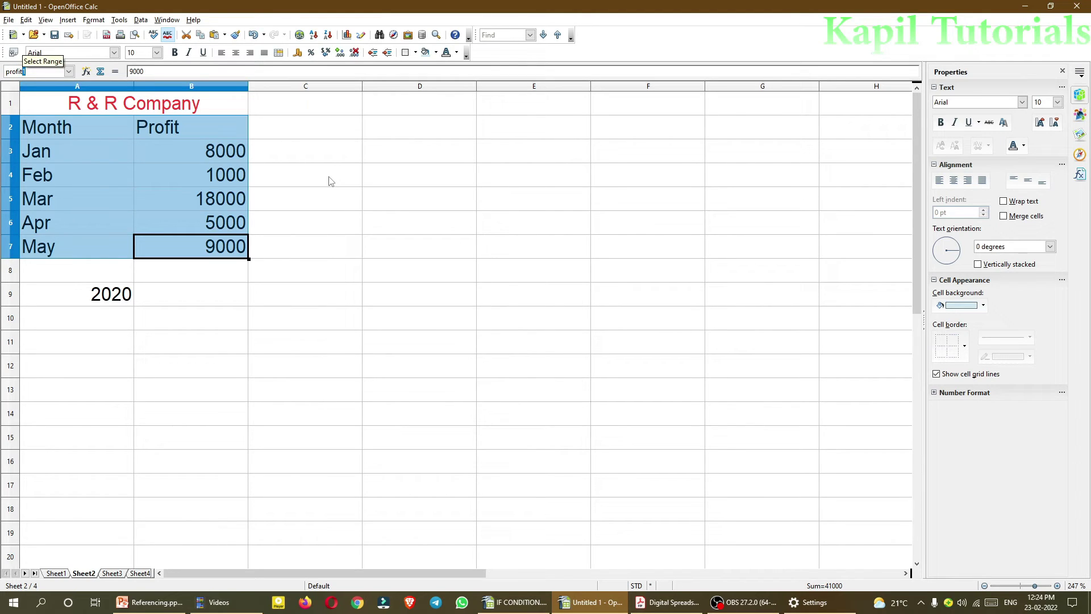
key(Return)
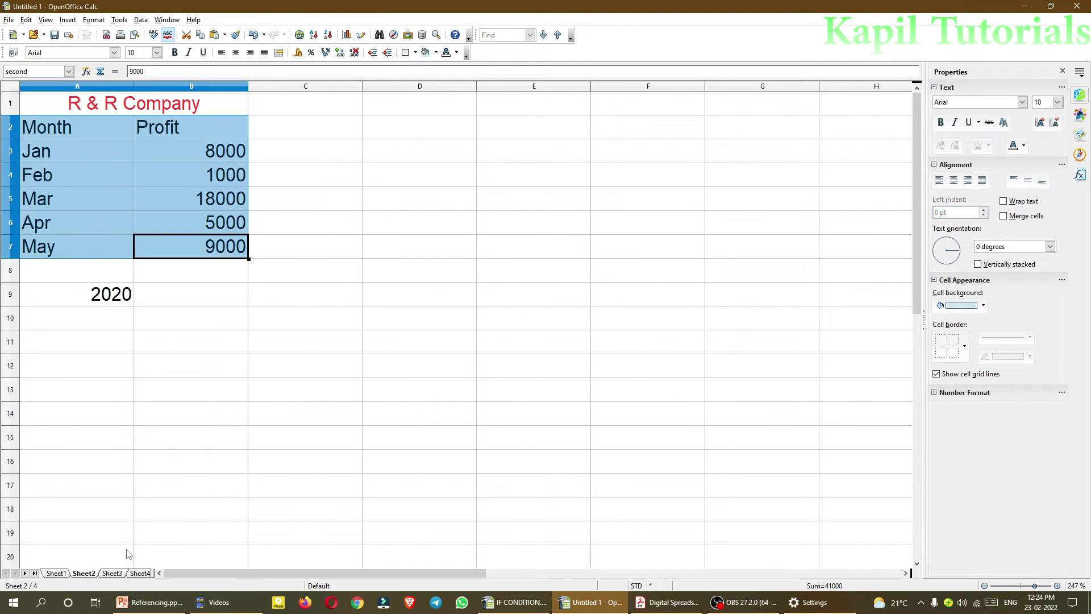
Name Sheet3's 2021 table A2:B7 'profit3'.
click(112, 573)
drag(43, 132, 185, 245)
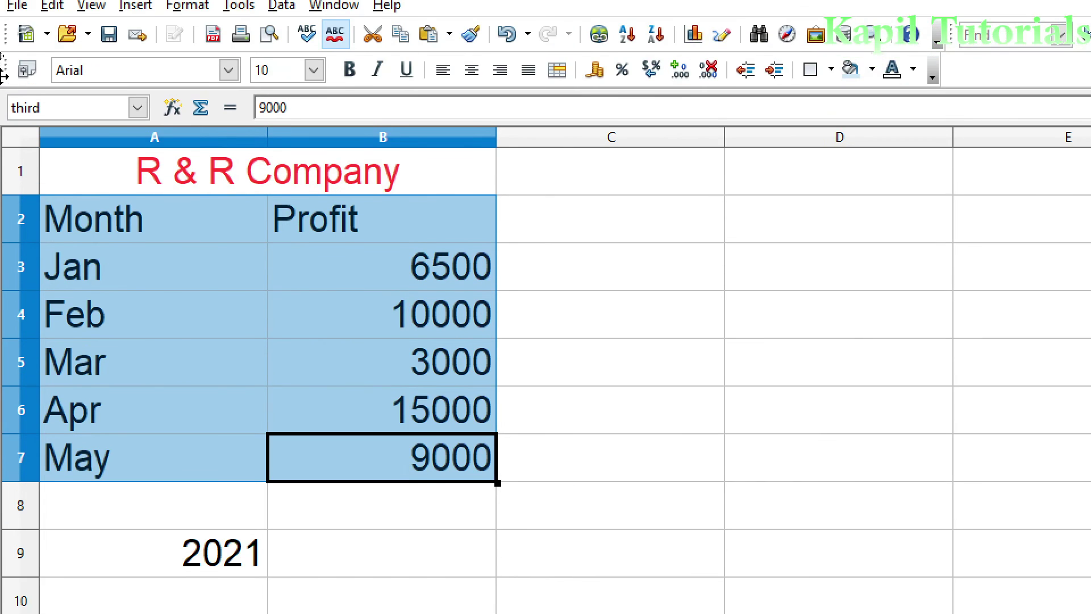
drag(54, 108, 8, 109)
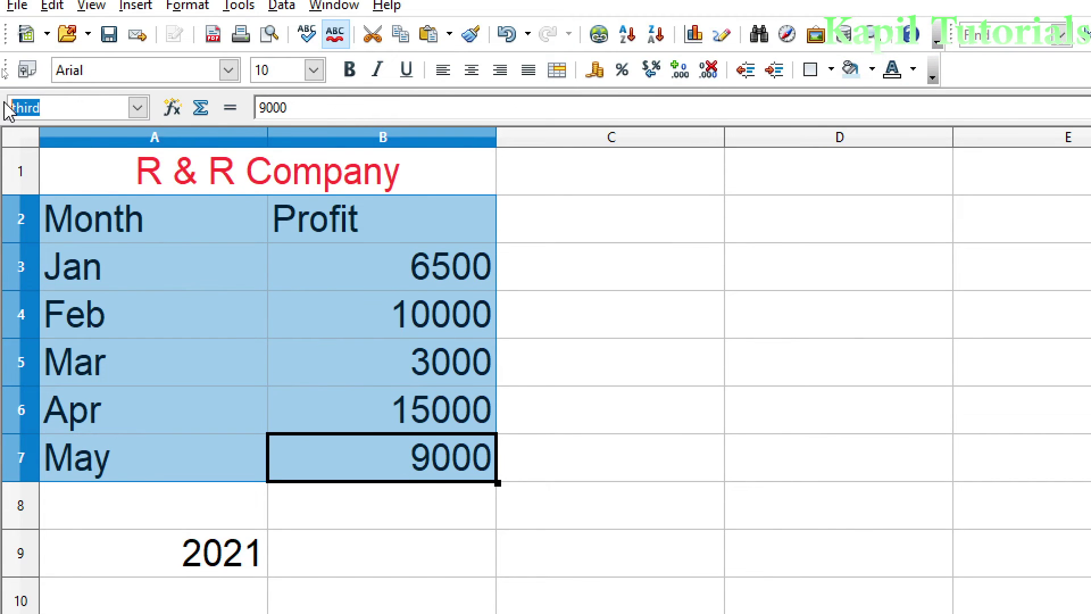
text(profit1)
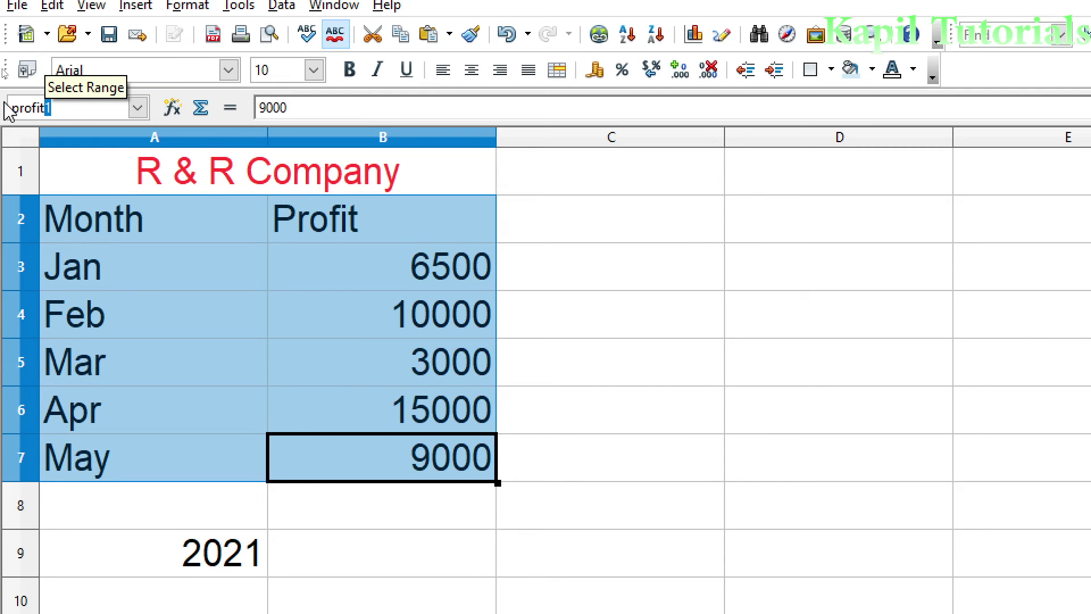
text(3)
key(Escape)
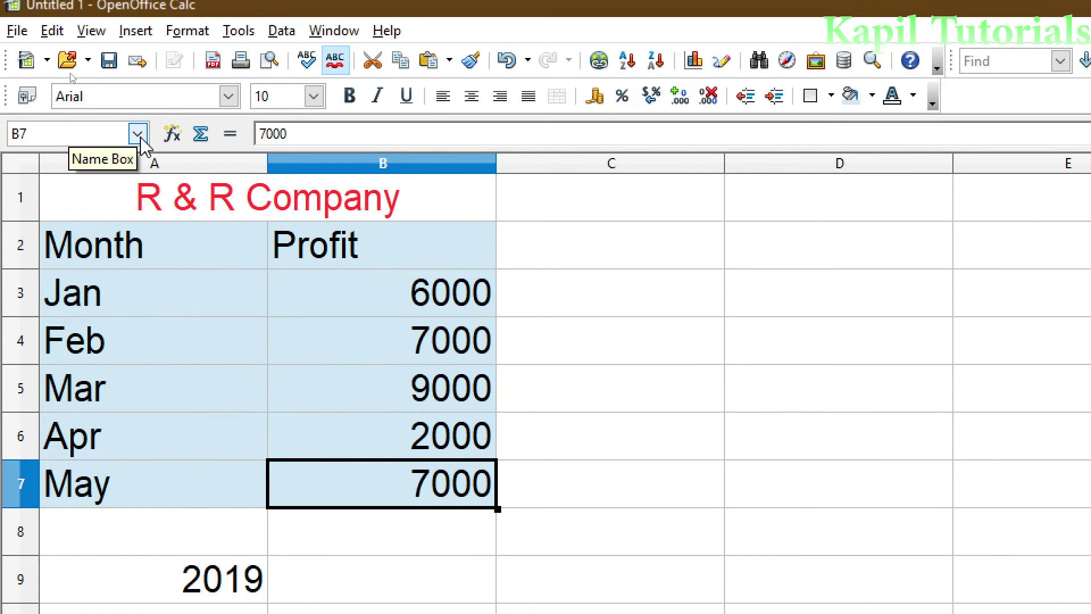
Use the Name Box list to jump to the Sheet1 table, then the profit2 and profit3 ranges.
click(137, 134)
click(54, 179)
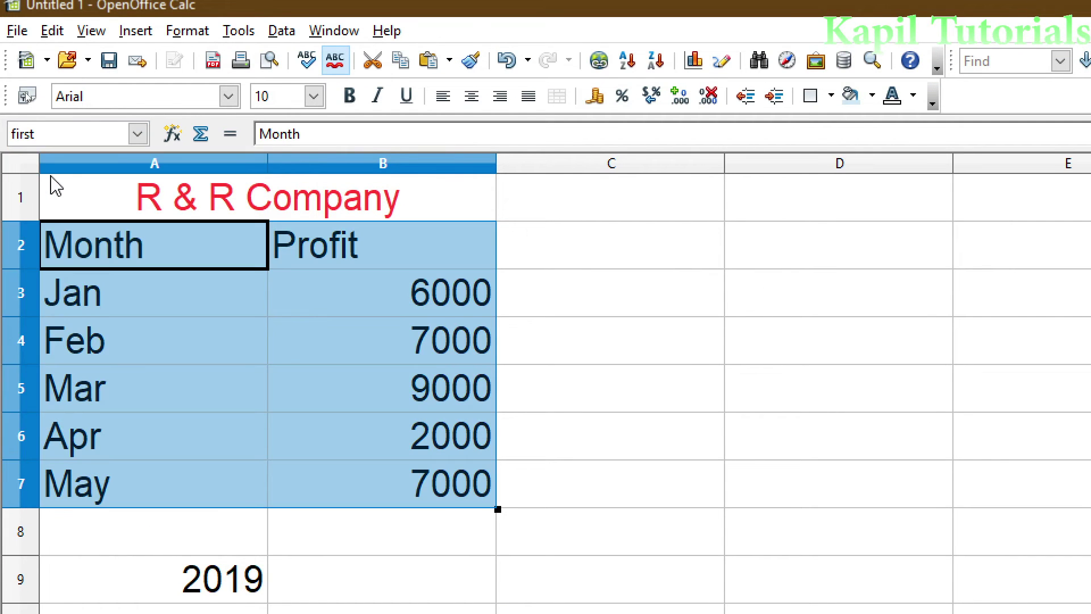
click(138, 135)
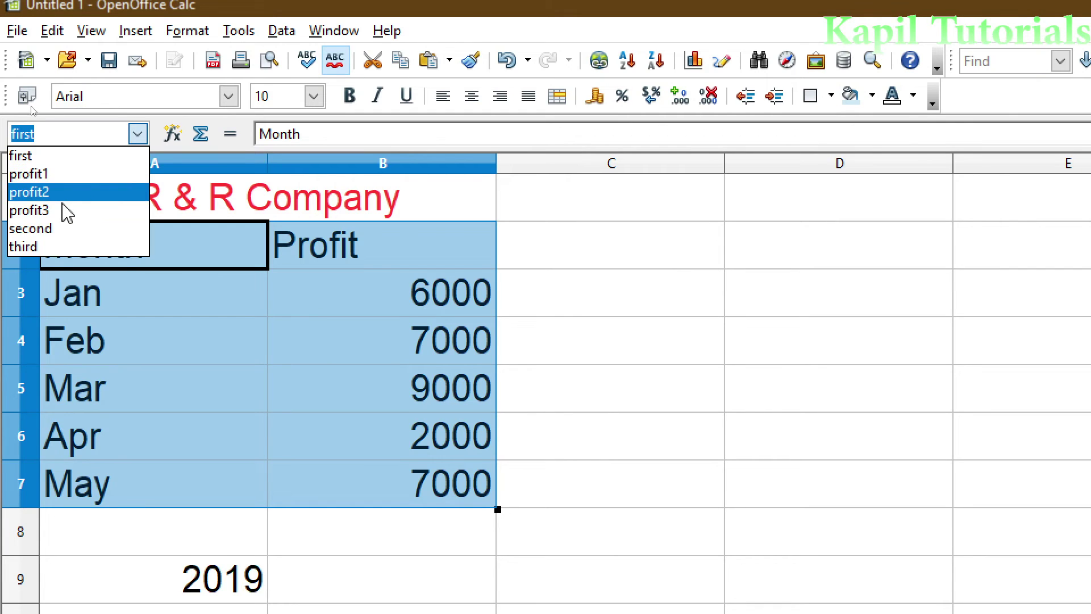
click(56, 228)
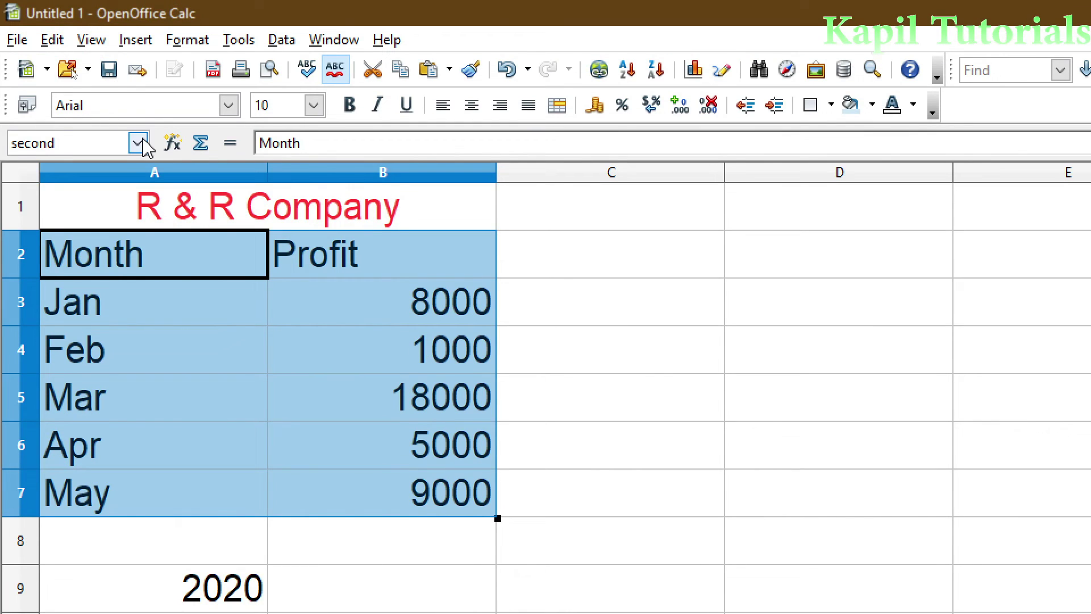
click(138, 143)
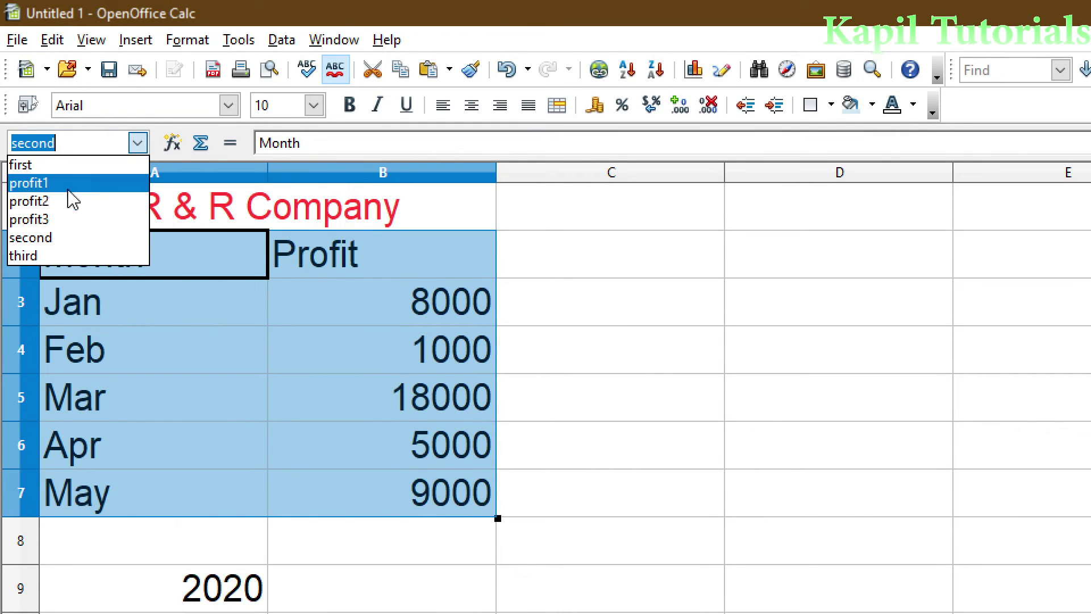
click(43, 221)
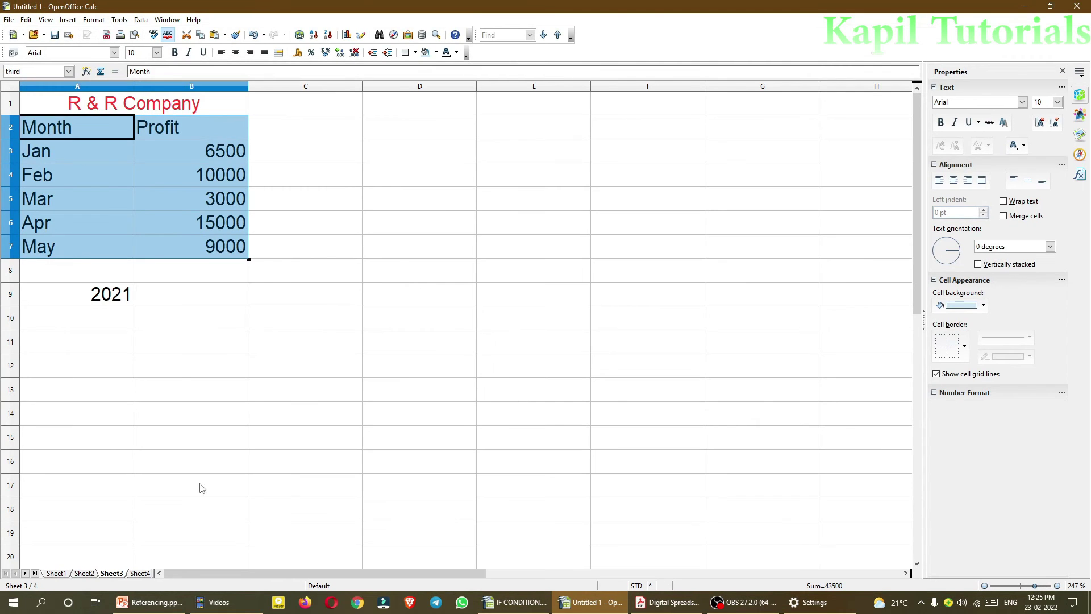
On Sheet4, start Data > Consolidate and set the function to Max.
click(140, 573)
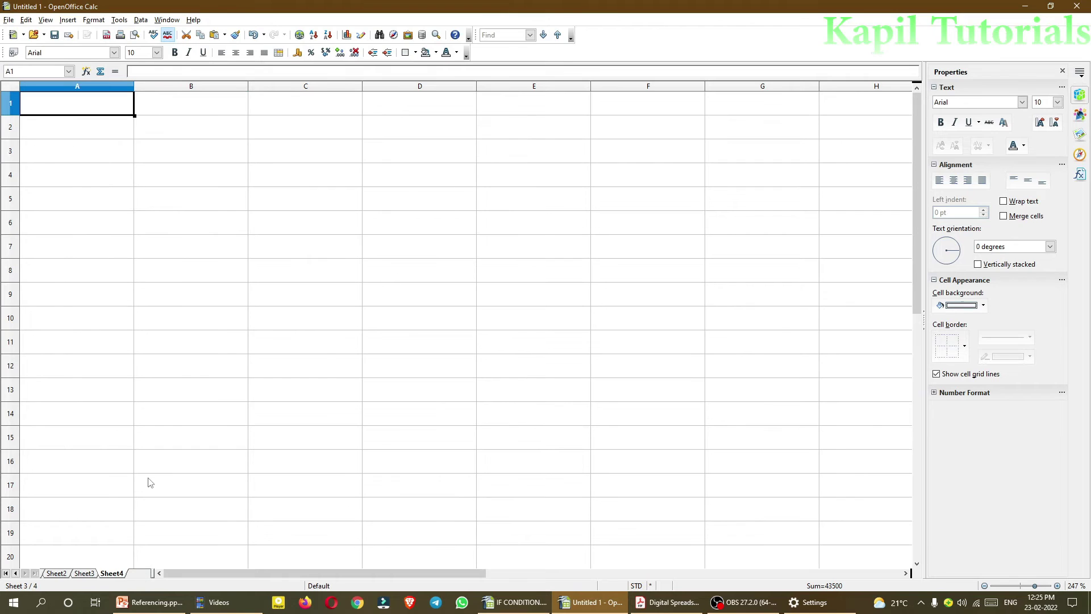
click(141, 20)
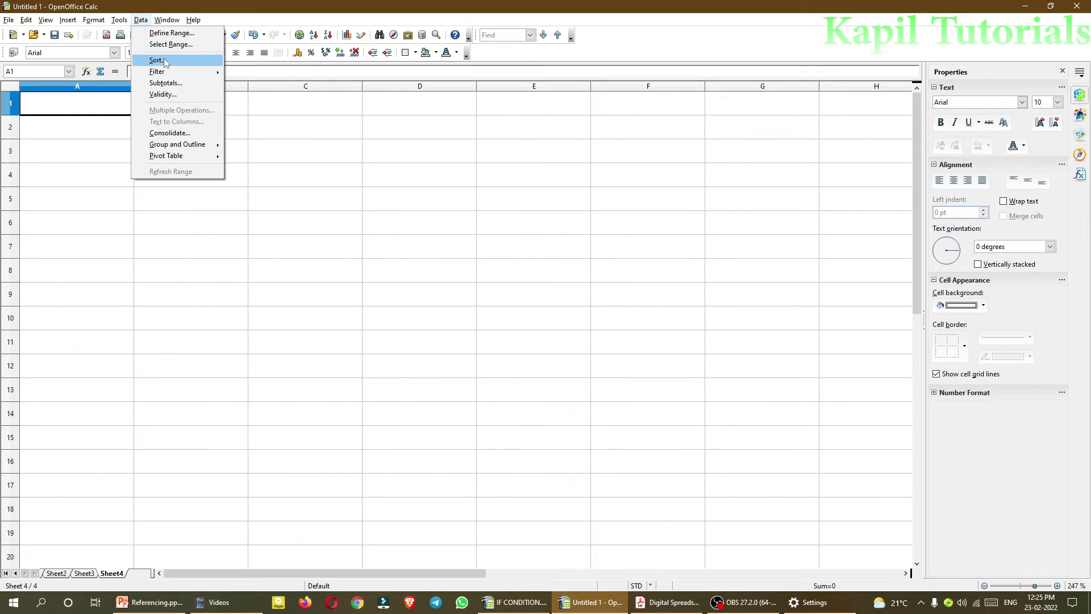
click(165, 133)
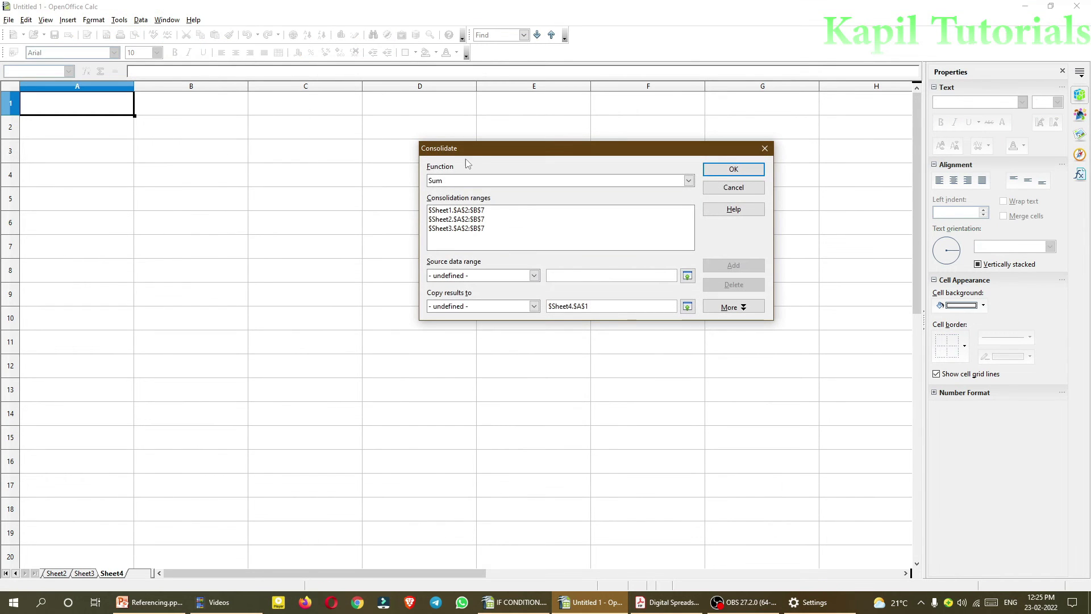
drag(471, 148, 290, 146)
click(508, 178)
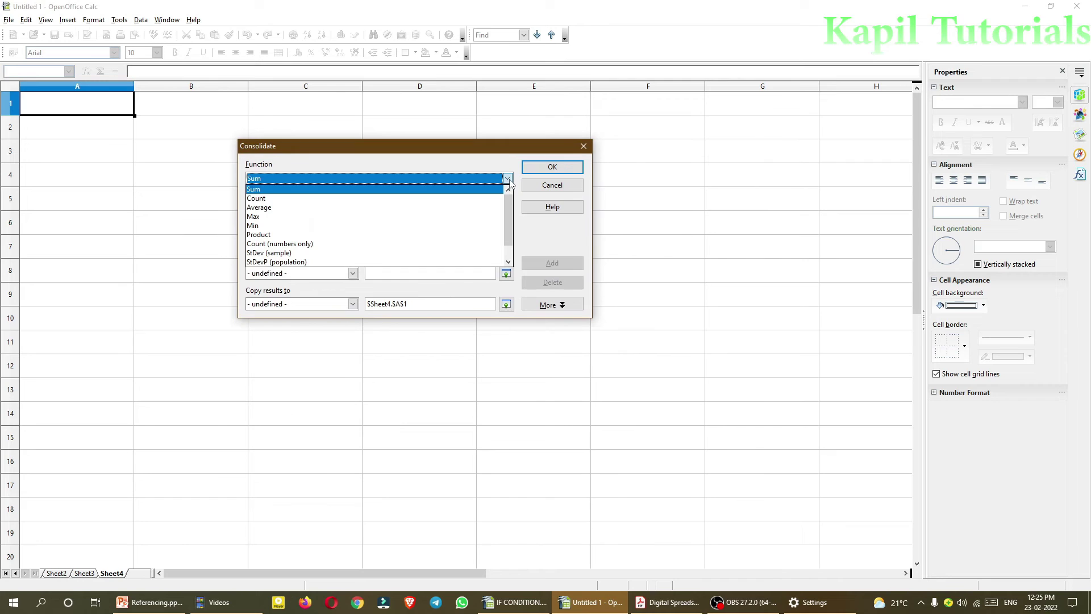
click(266, 222)
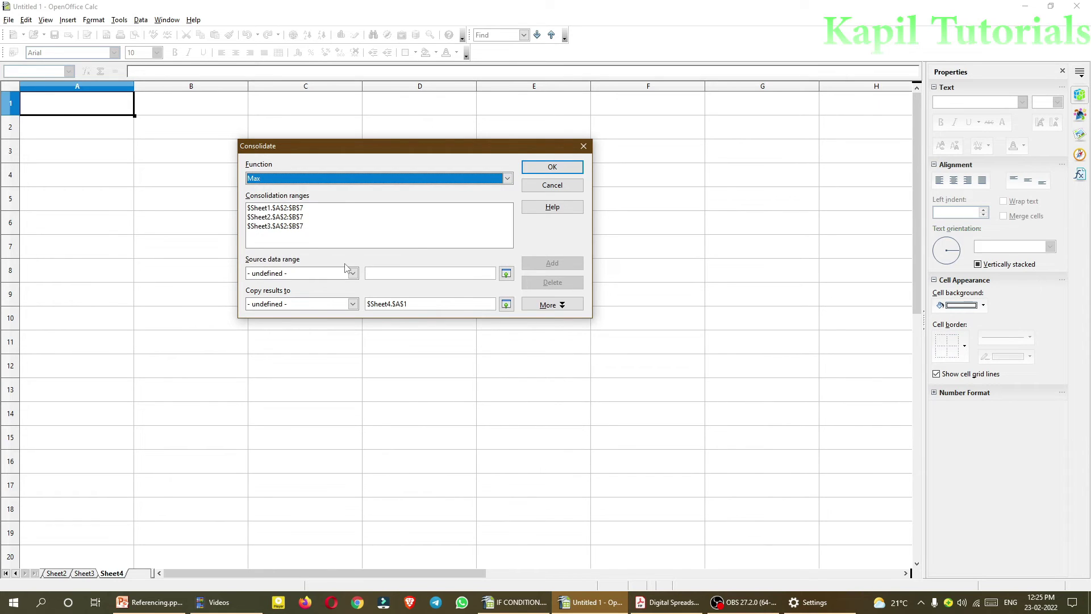
Delete the three old Sheet1–3 consolidation ranges and bring up the named source ranges.
click(285, 209)
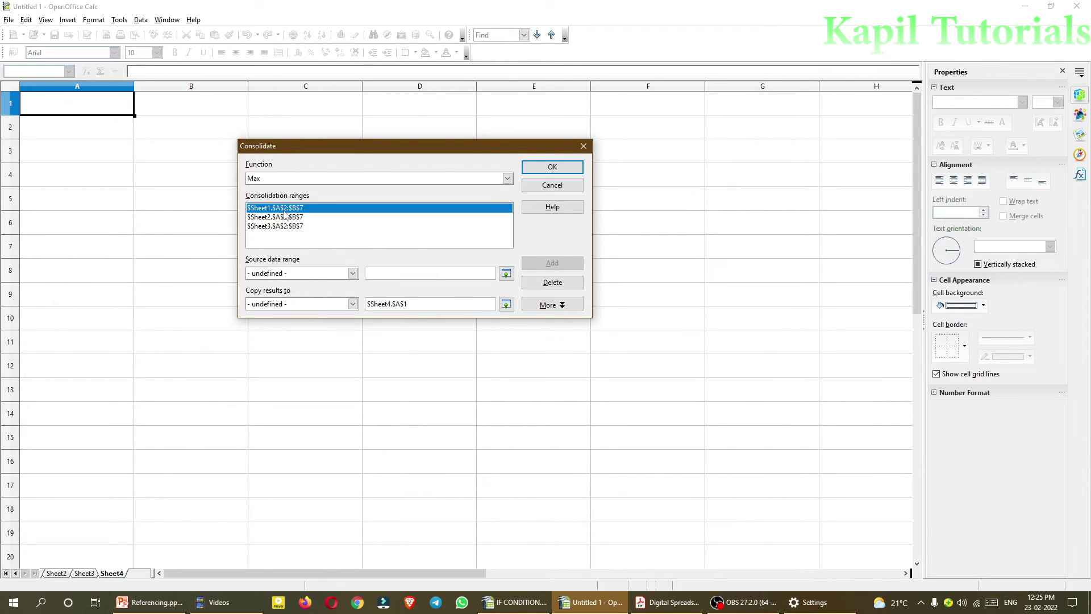
click(552, 282)
click(286, 218)
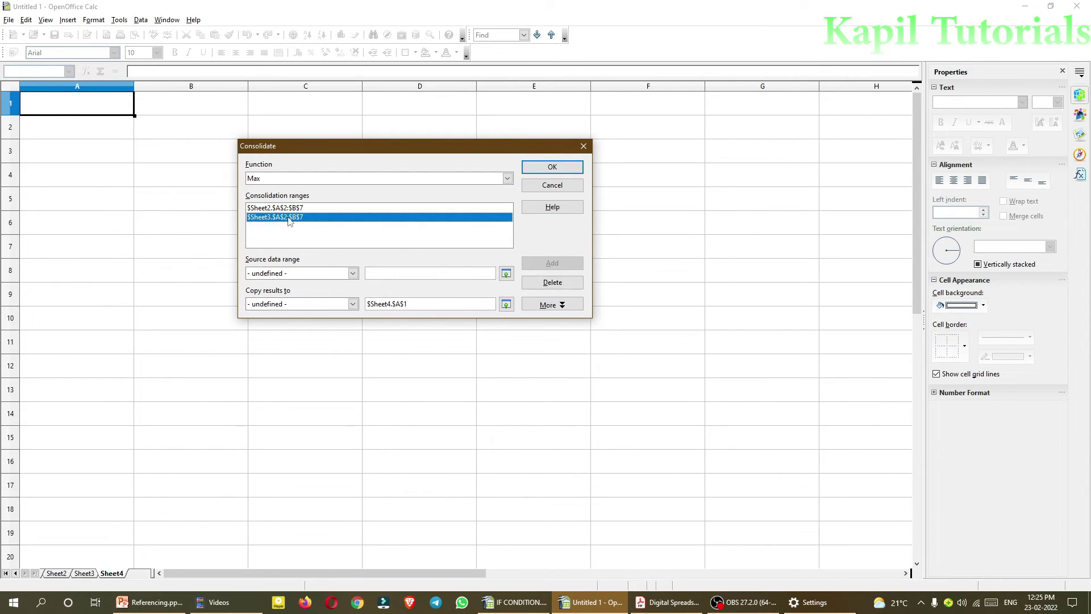
click(554, 284)
click(285, 209)
click(554, 282)
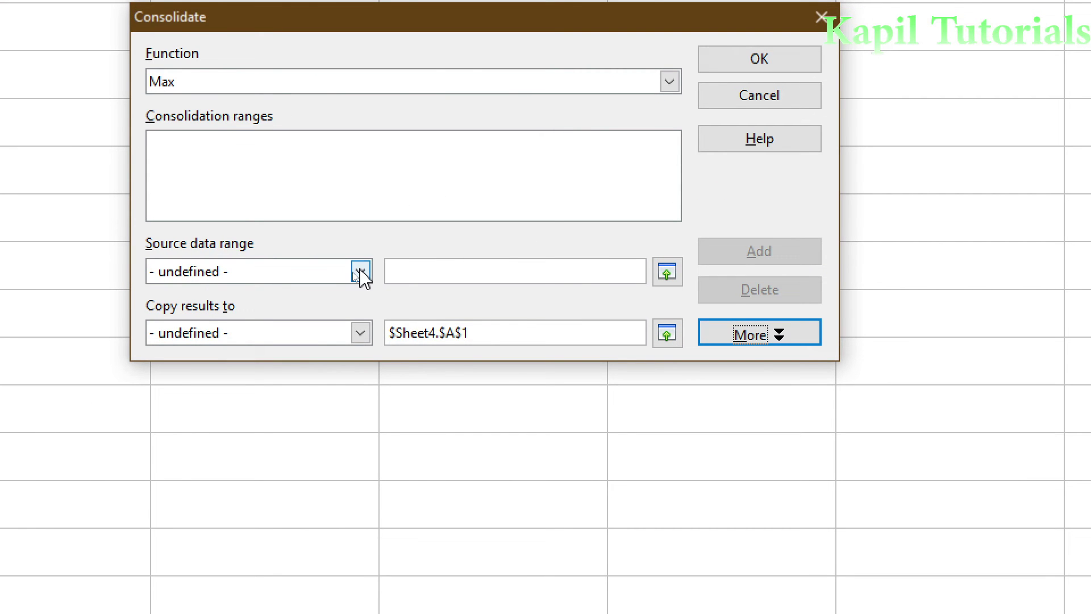
click(352, 274)
click(361, 274)
Add the named ranges profit1, profit2 and profit3 to the consolidation list.
click(198, 368)
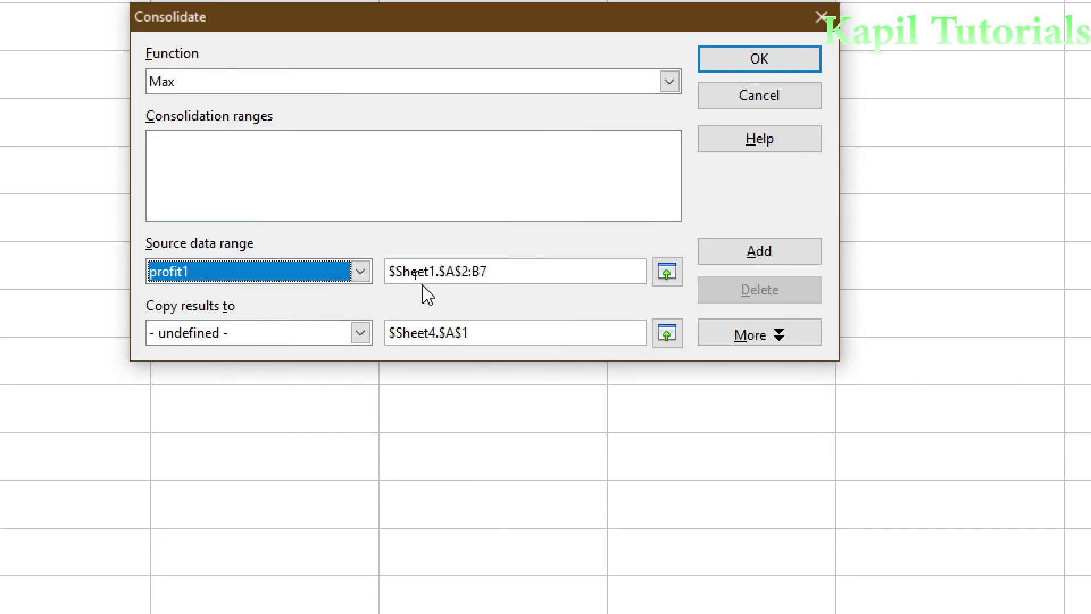
click(758, 254)
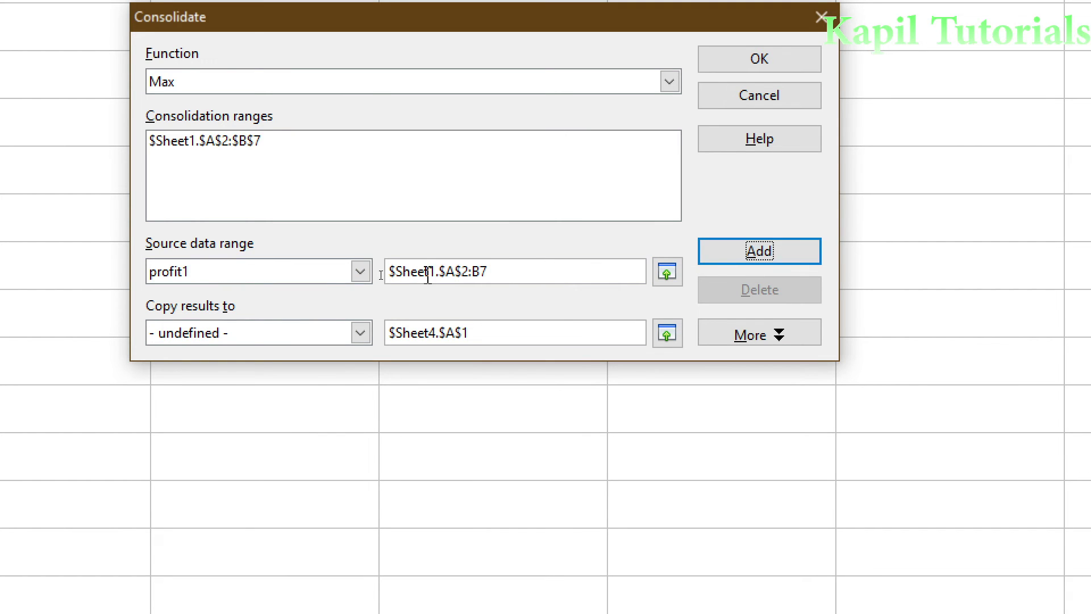
click(360, 272)
click(206, 385)
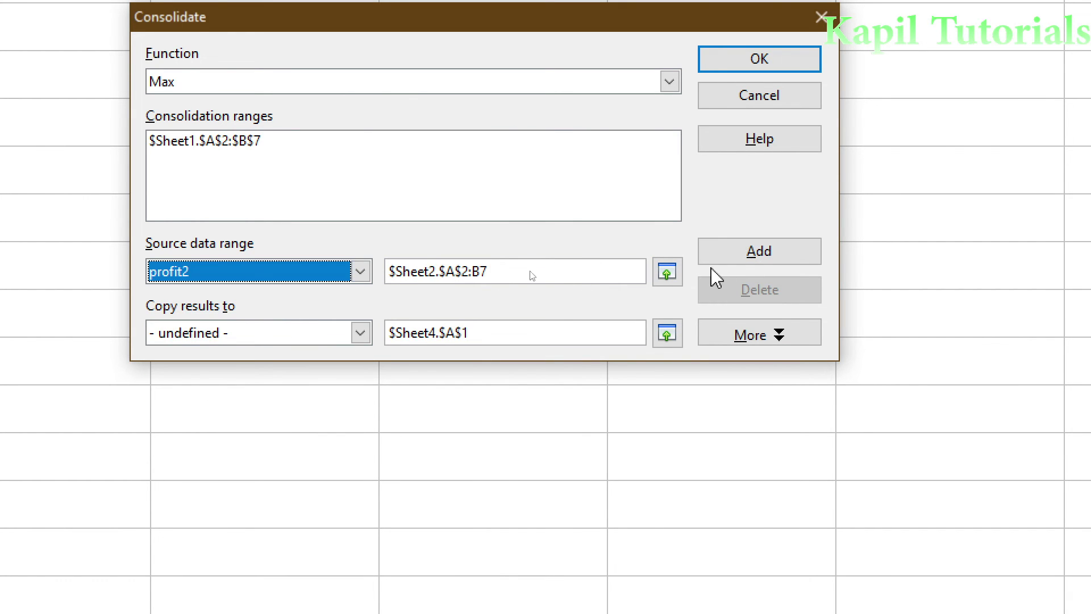
click(717, 262)
click(360, 272)
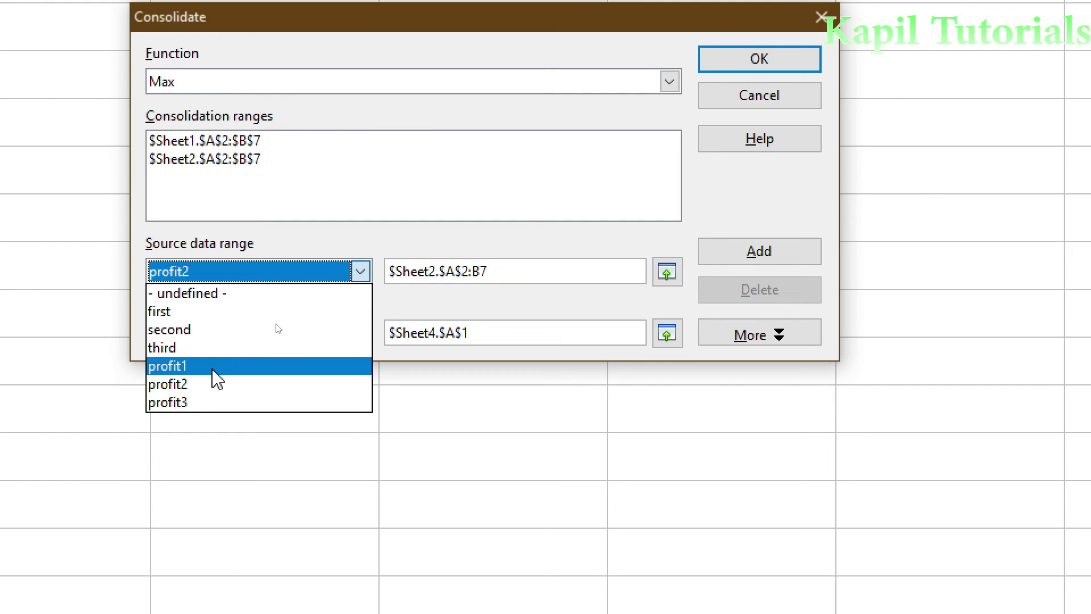
click(187, 402)
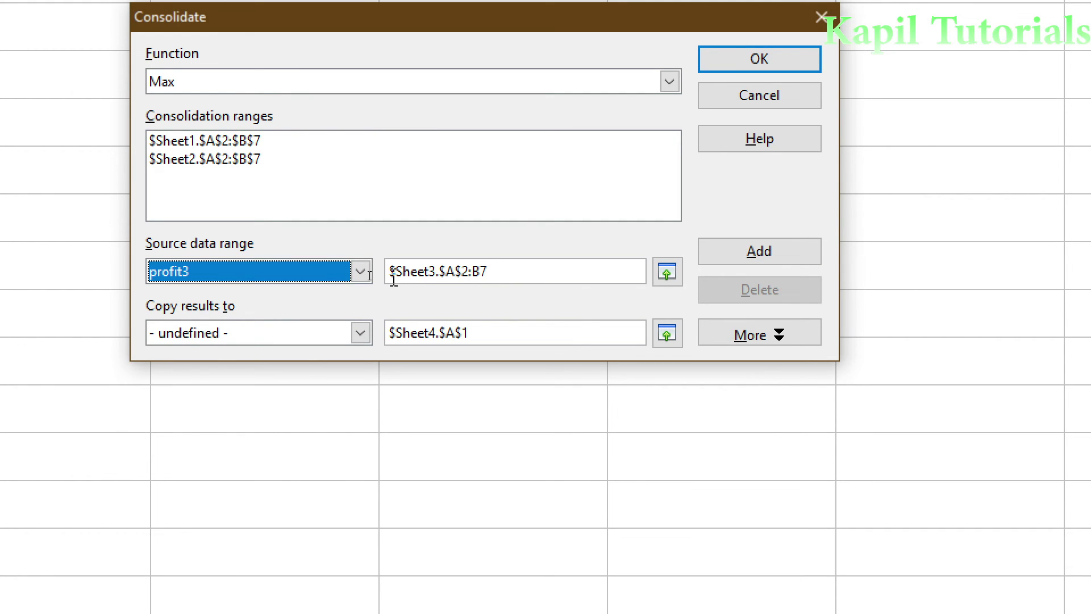
click(667, 274)
click(760, 257)
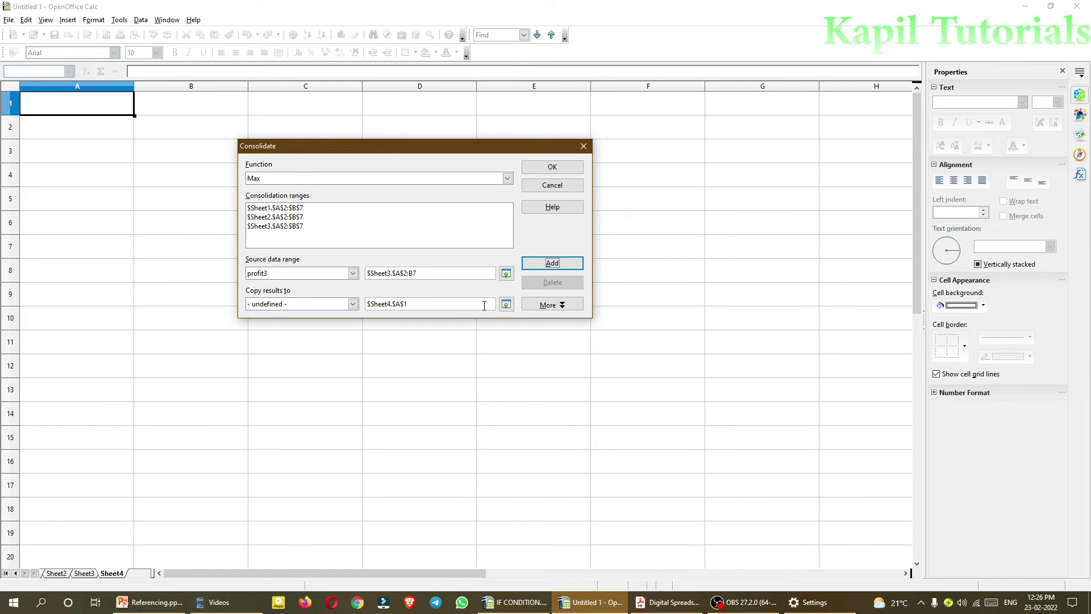
Output results to Sheet4 cell A2, show the linking options, and run the Max consolidation.
click(505, 304)
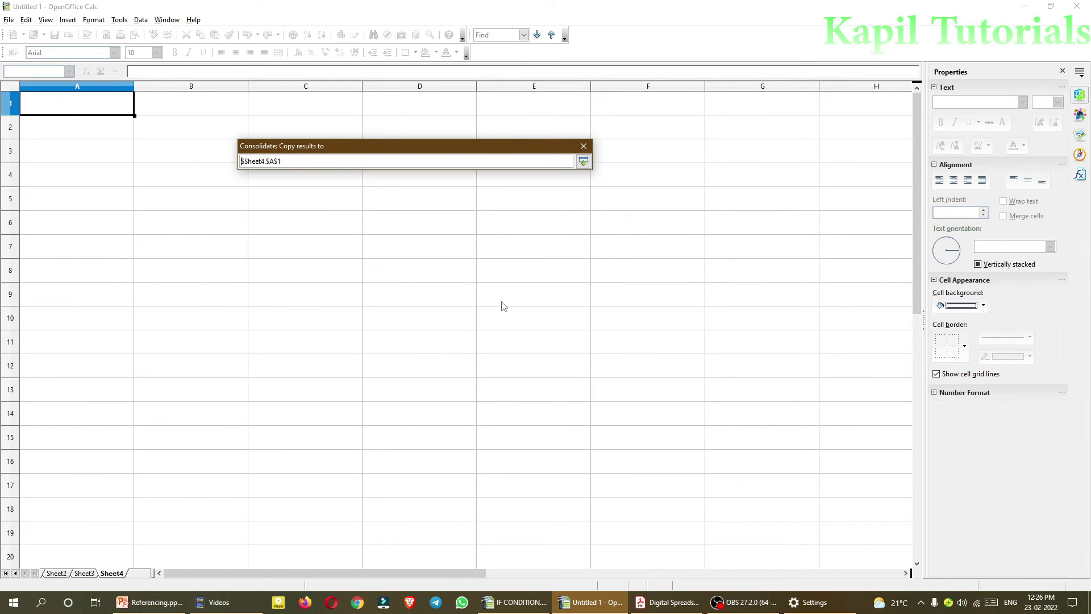
click(65, 126)
click(584, 162)
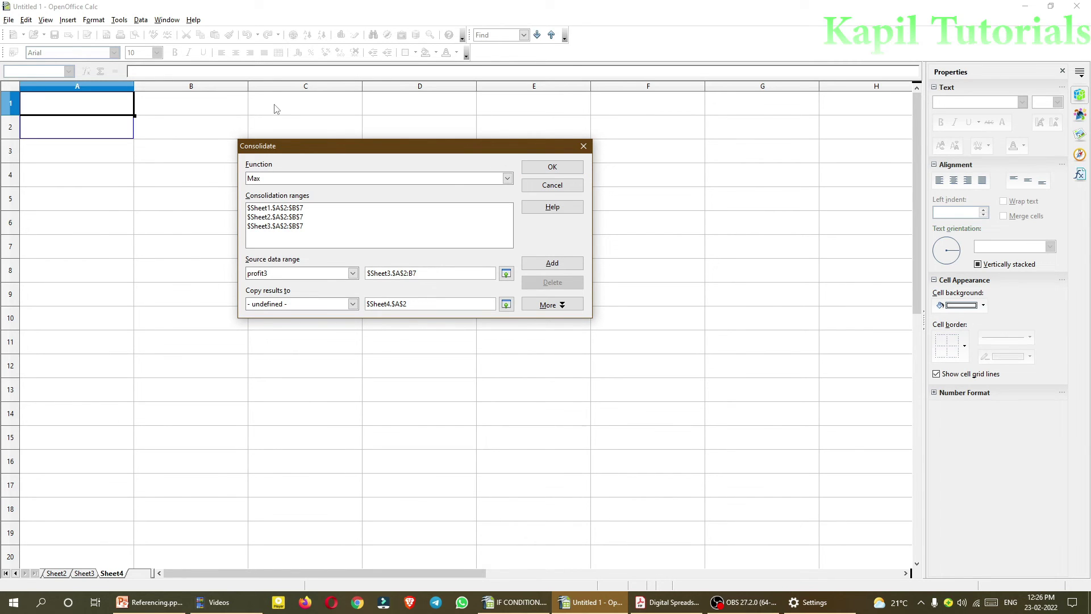
click(549, 305)
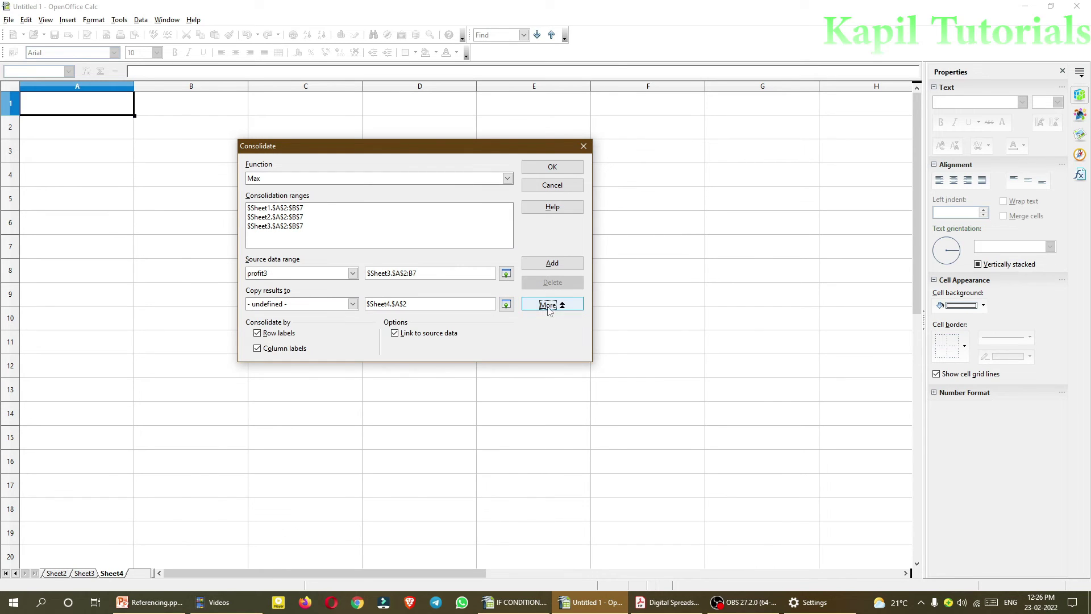
click(551, 168)
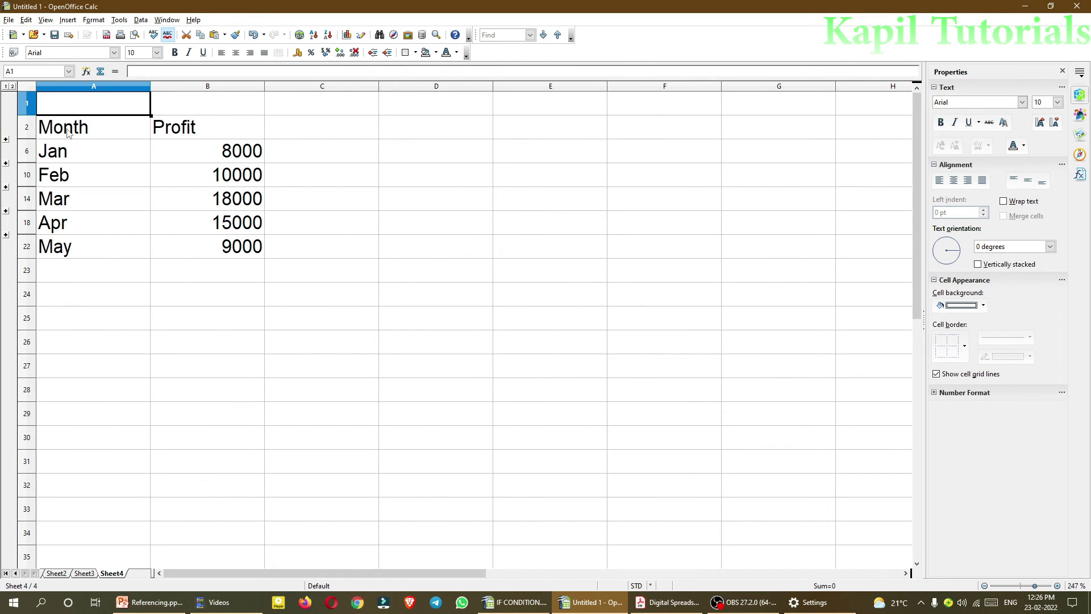
Inspect the =MAX formula in the results, then compare Sheet1–3 data and return to Sheet4.
click(214, 158)
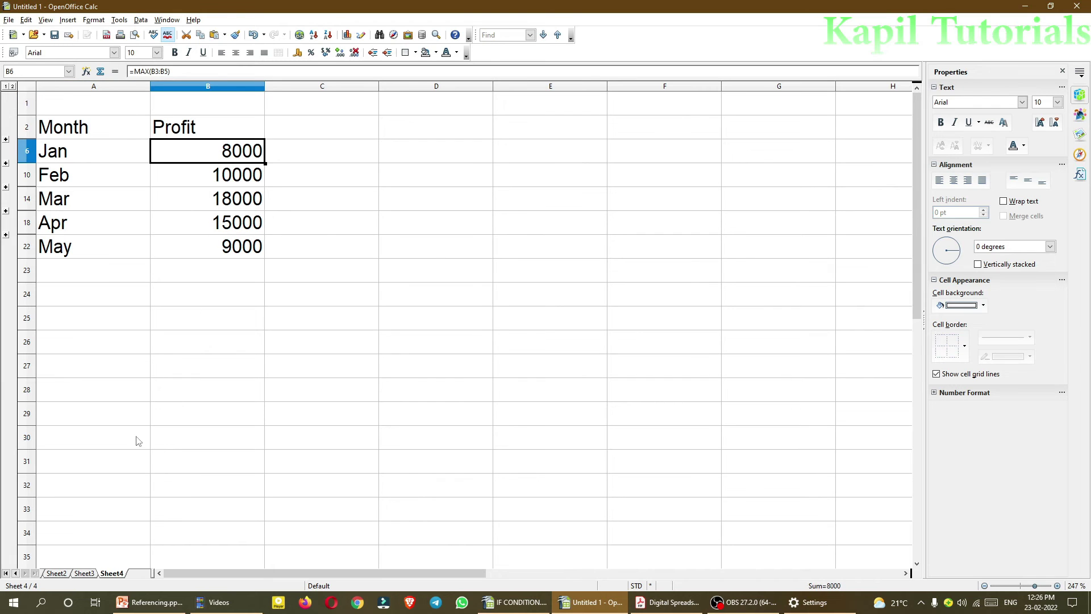
click(16, 573)
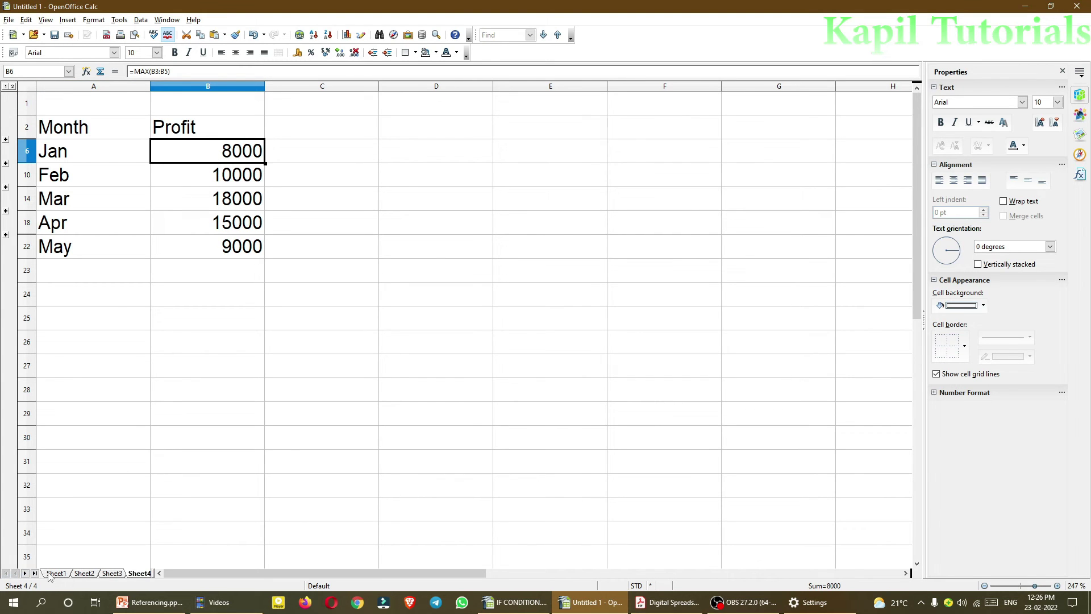
click(52, 573)
click(84, 573)
click(111, 573)
click(142, 573)
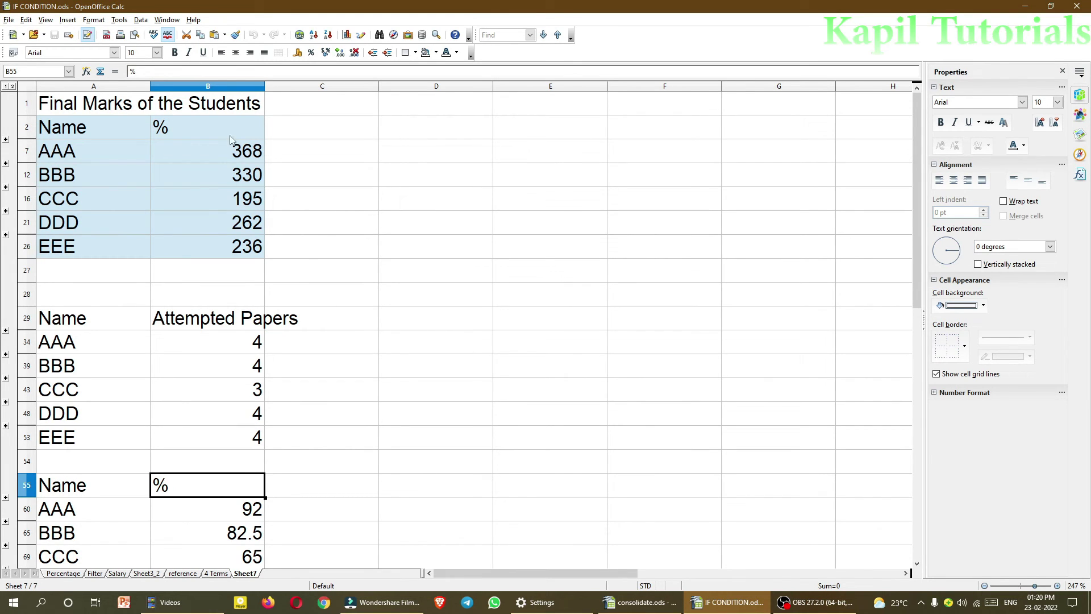
click(322, 129)
click(140, 19)
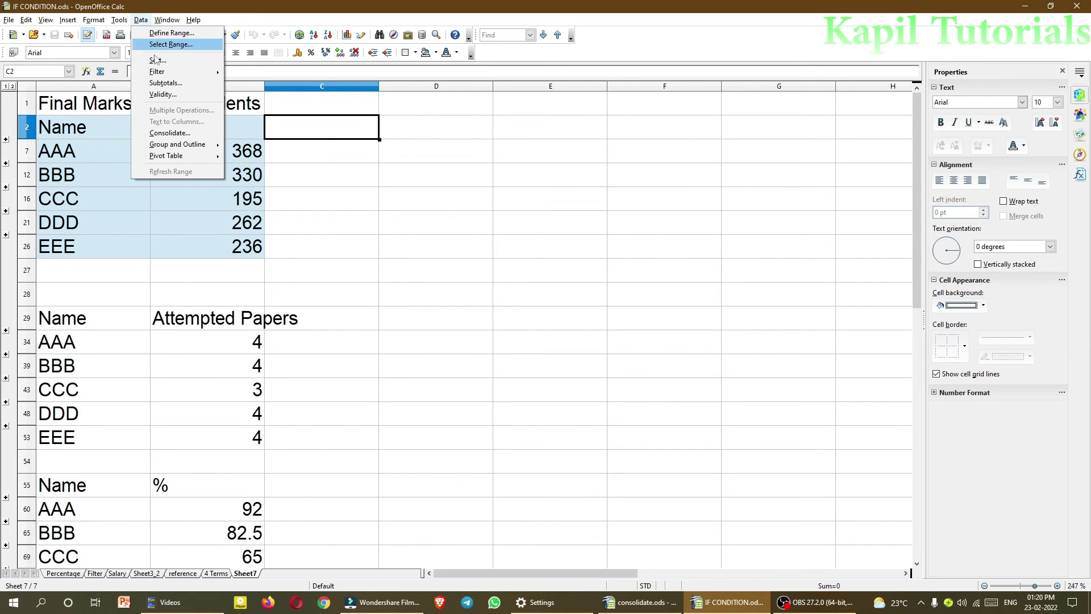
click(164, 134)
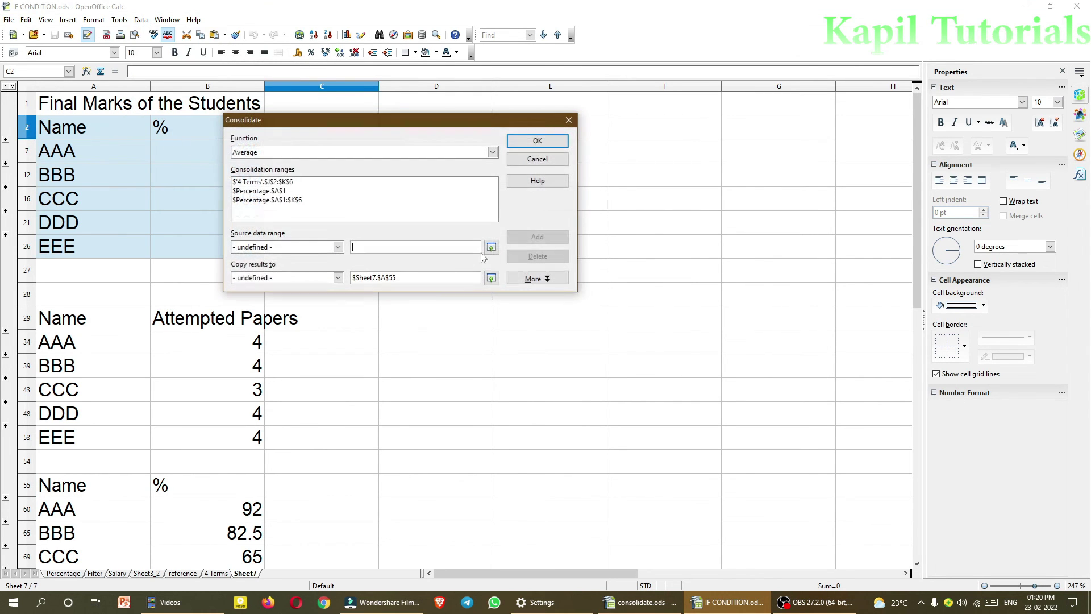
click(529, 279)
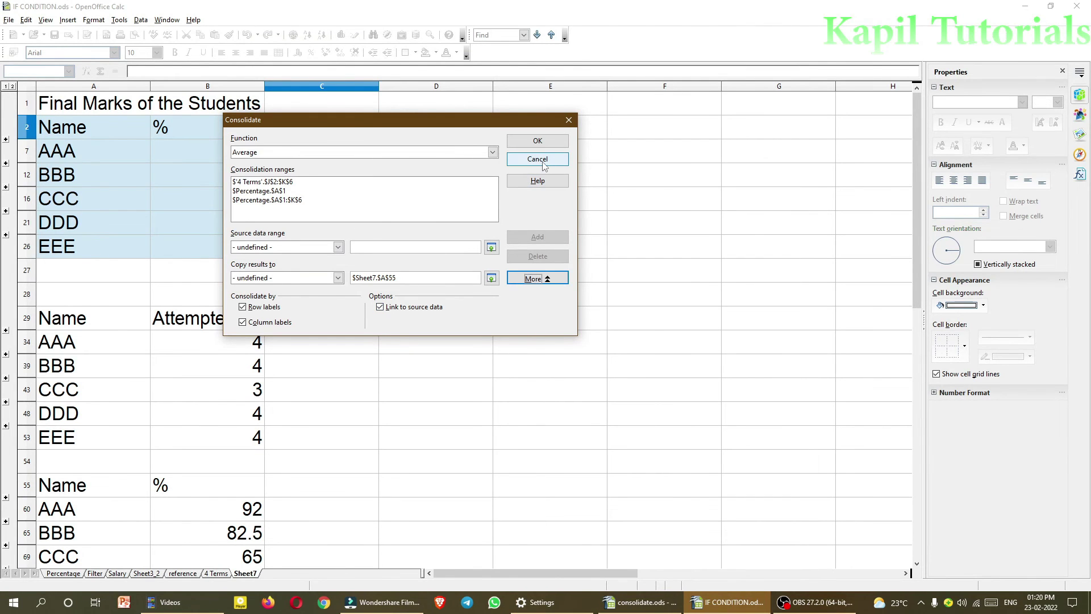
click(540, 162)
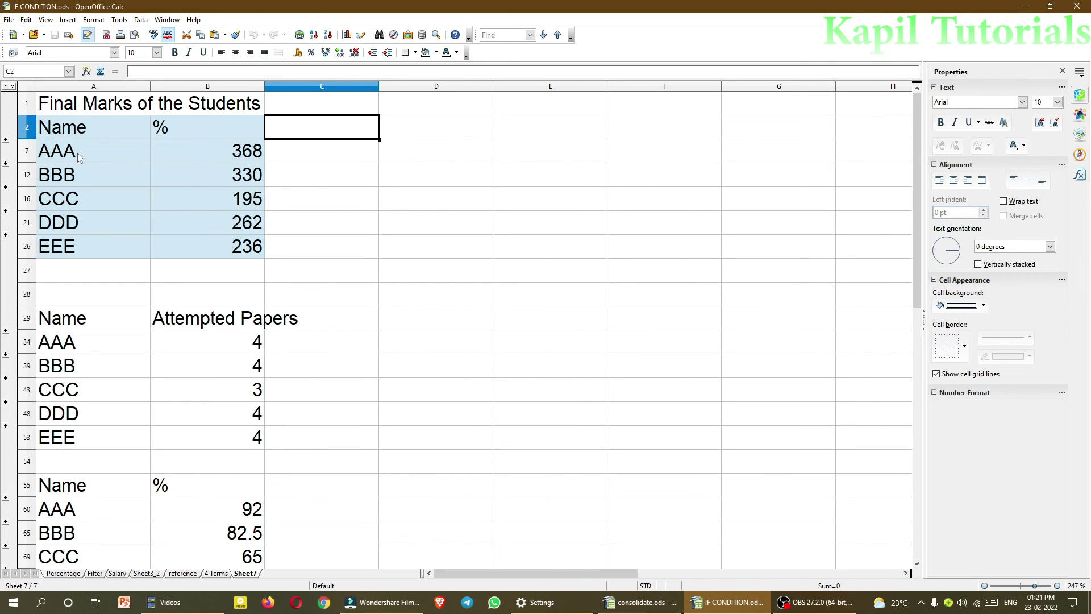
Replace the '%' heading in B2 of the Final Marks table with 'Total Marks'.
click(210, 153)
click(227, 172)
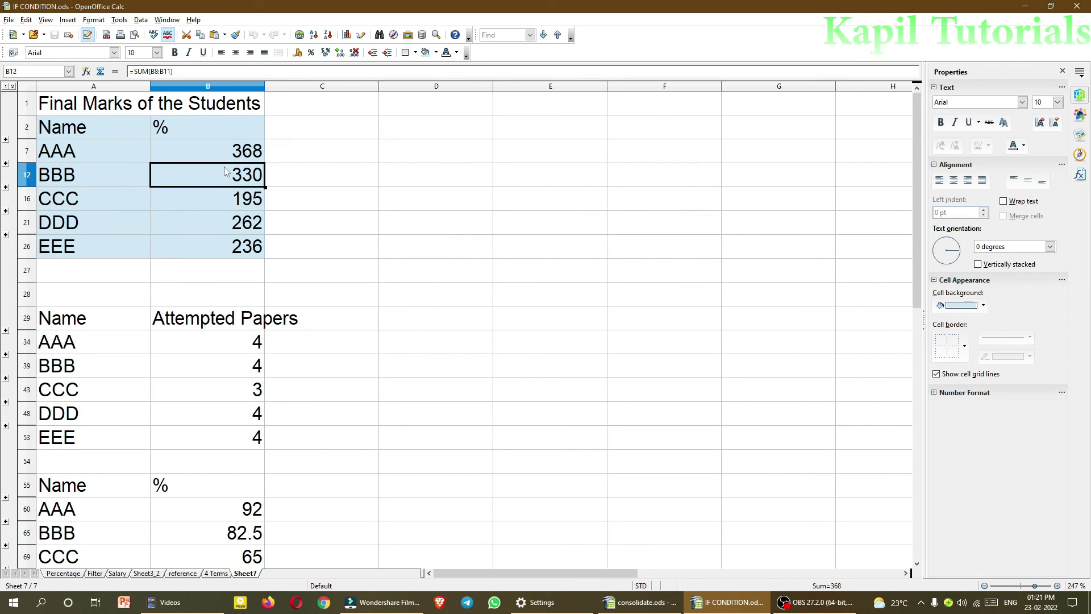
key(Up)
key(Up)
text(Tot)
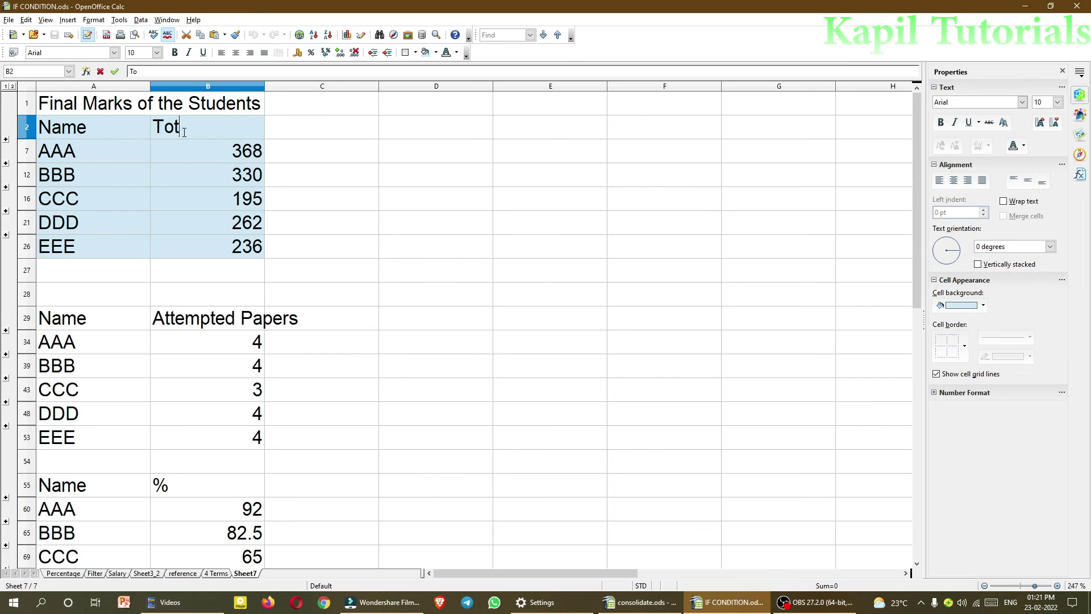
text(al mark)
key(BackSpace)
key(BackSpace)
key(BackSpace)
key(BackSpace)
text(Mark)
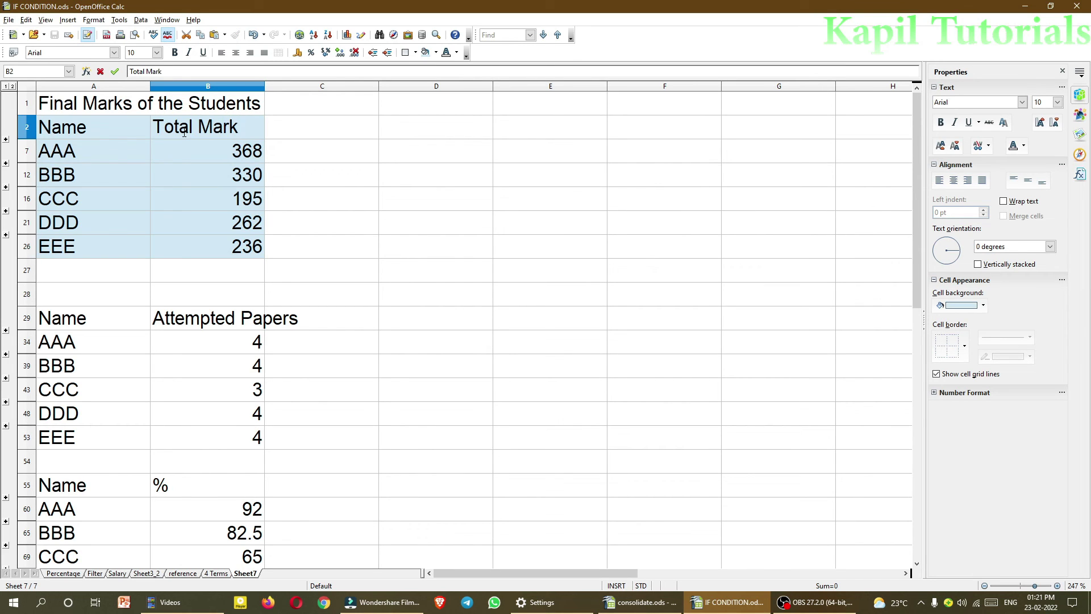
text(s)
key(Return)
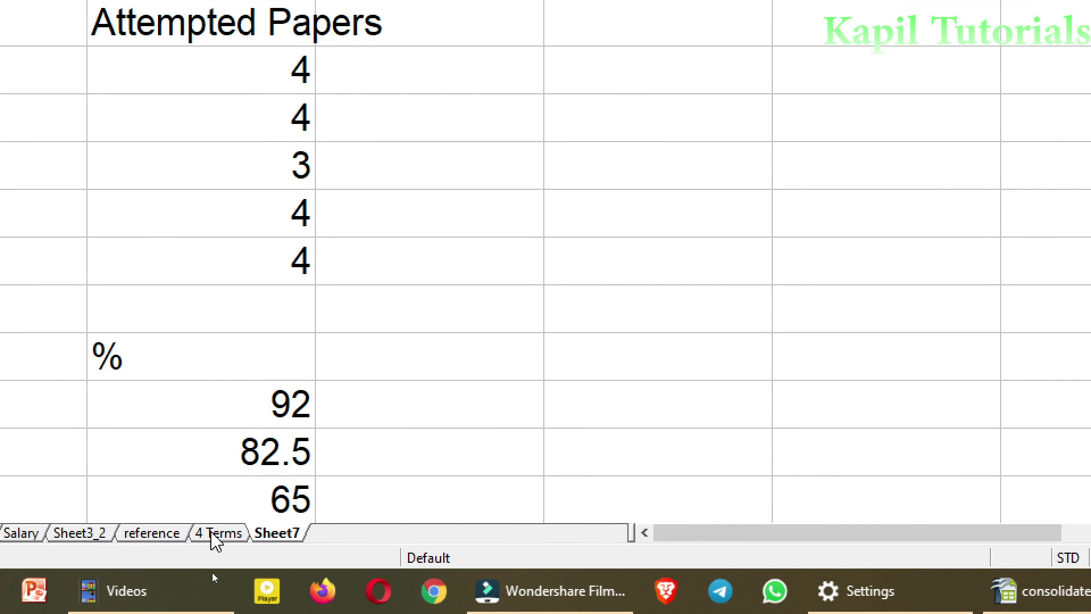
Set AAA's Term 1 mark on 4 Terms to 100 and enter 378 in Sheet7 cell C7.
click(216, 534)
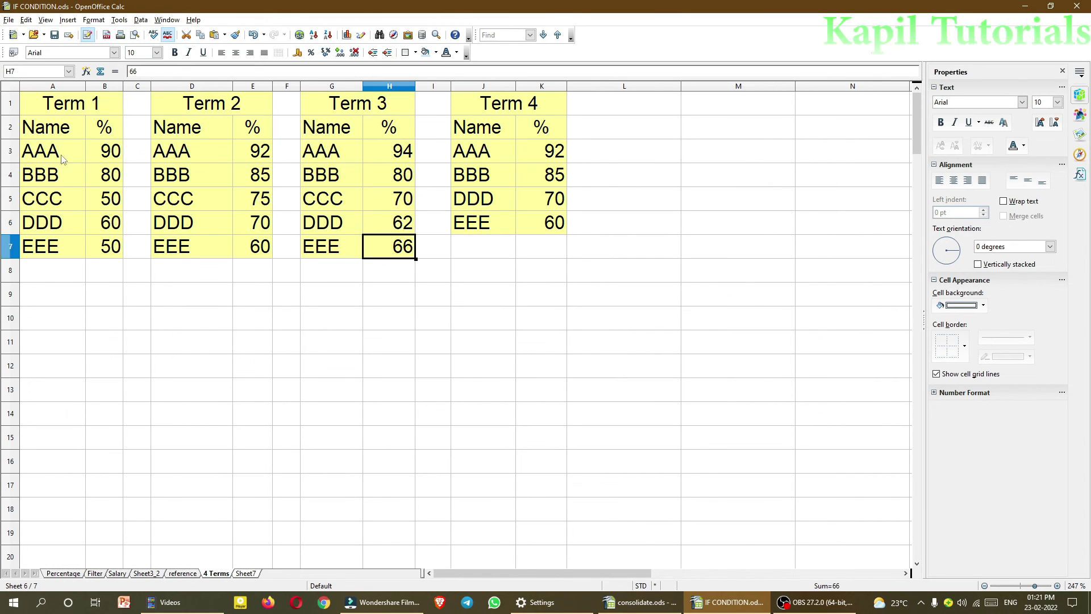
click(119, 160)
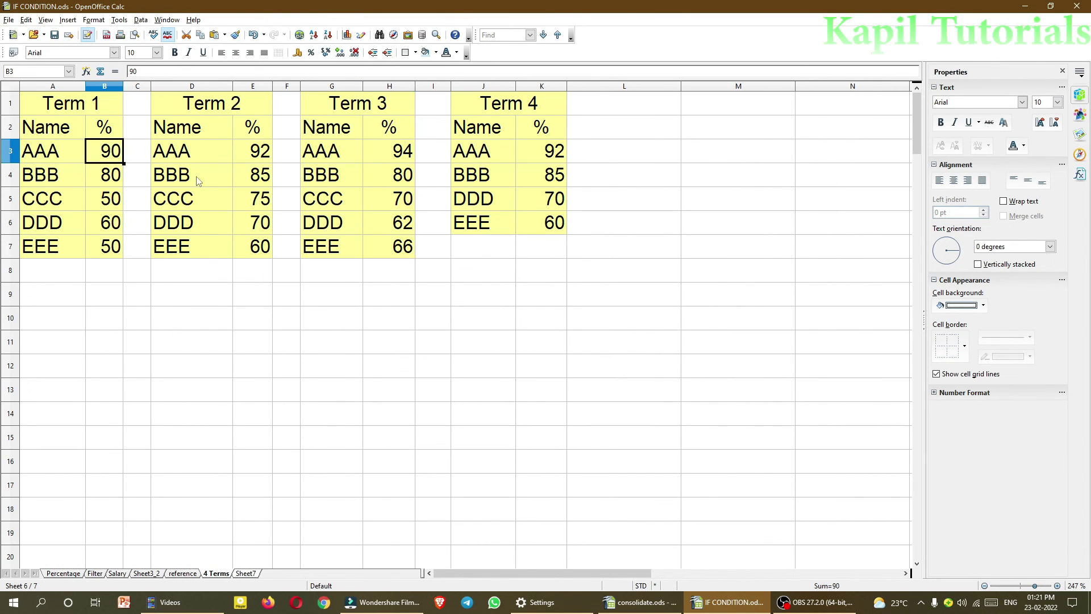
text(100)
key(Return)
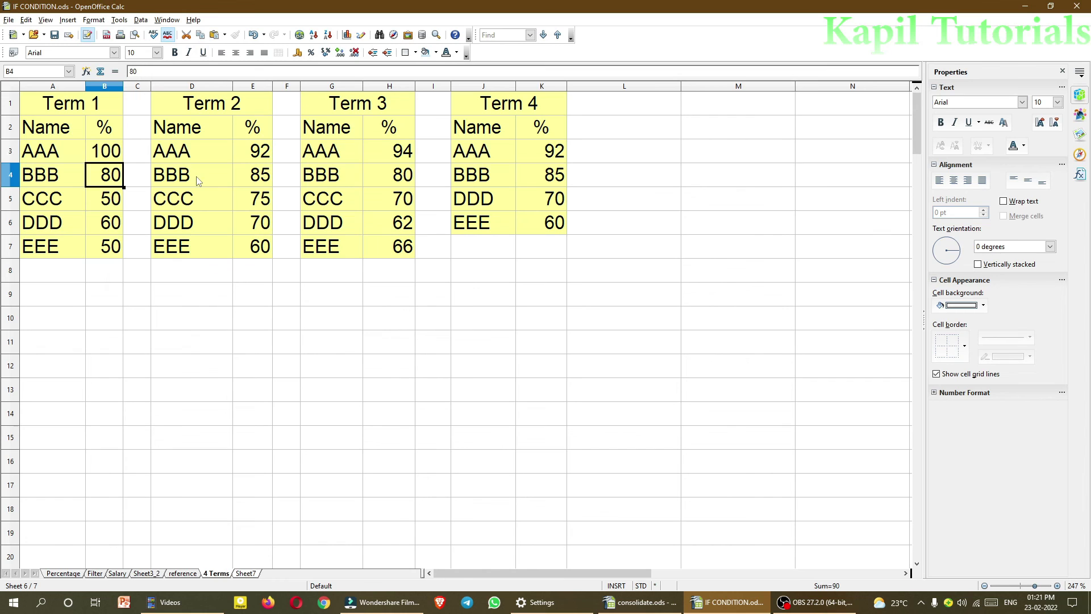
click(246, 574)
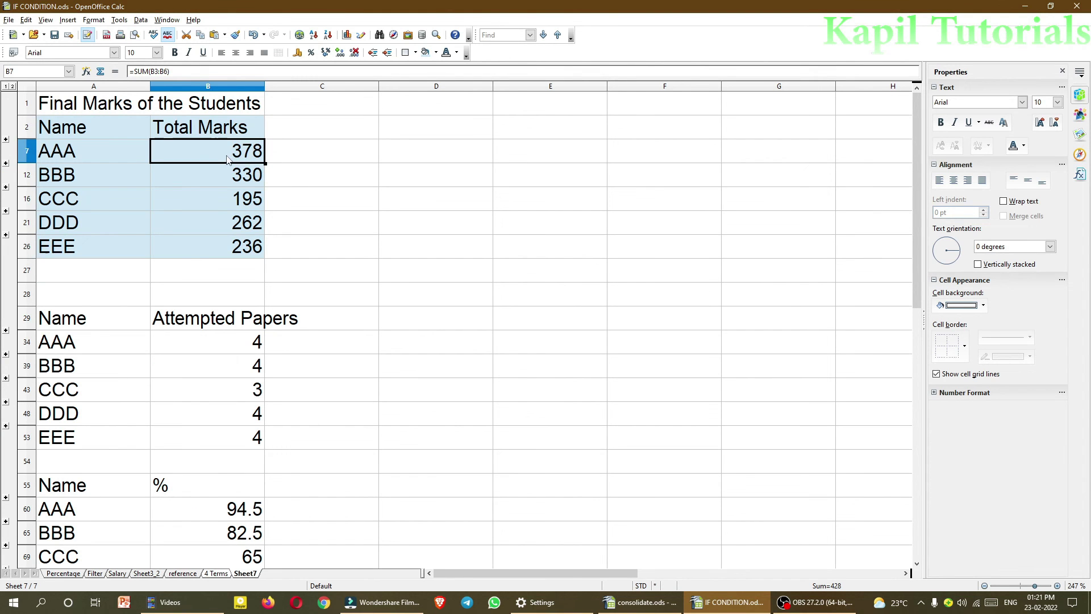
click(307, 159)
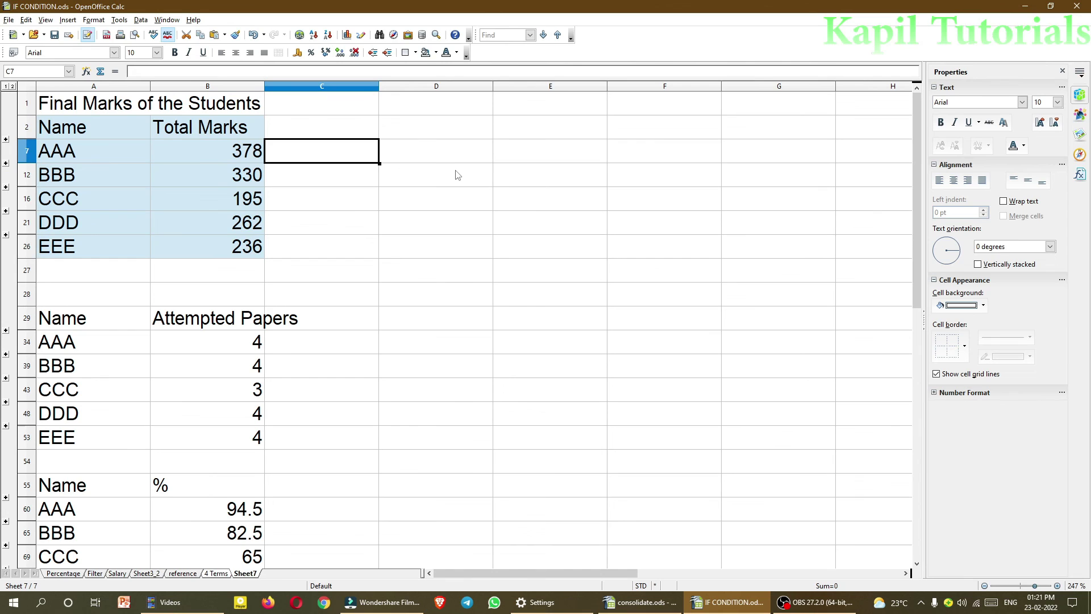
text(378)
key(Return)
Change AAA's Term 2 mark in E3 to 90 and check the updated Sheet7 total.
click(217, 574)
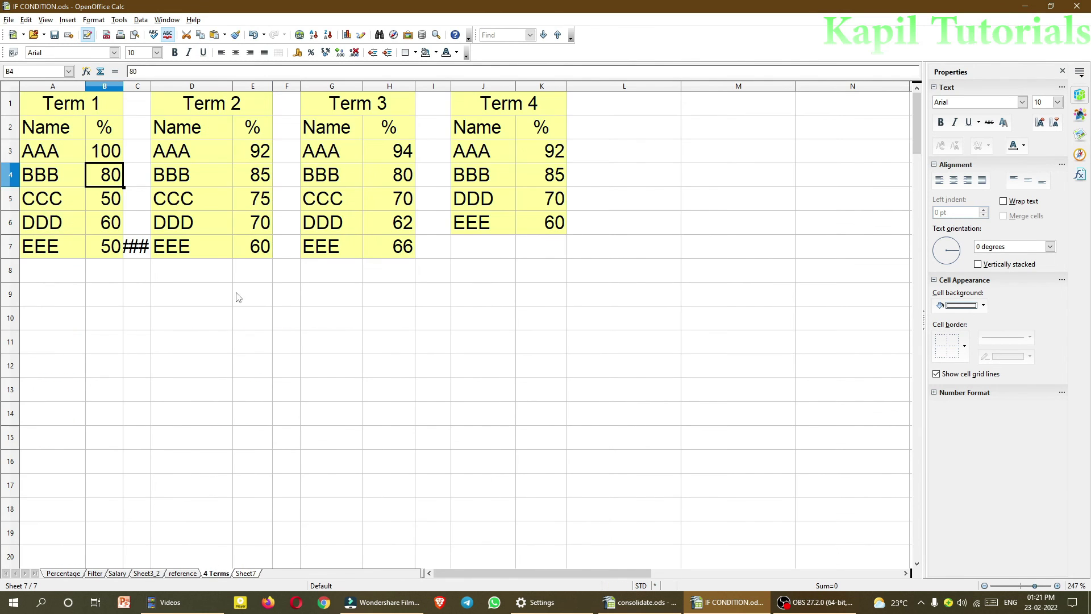
click(99, 156)
click(254, 154)
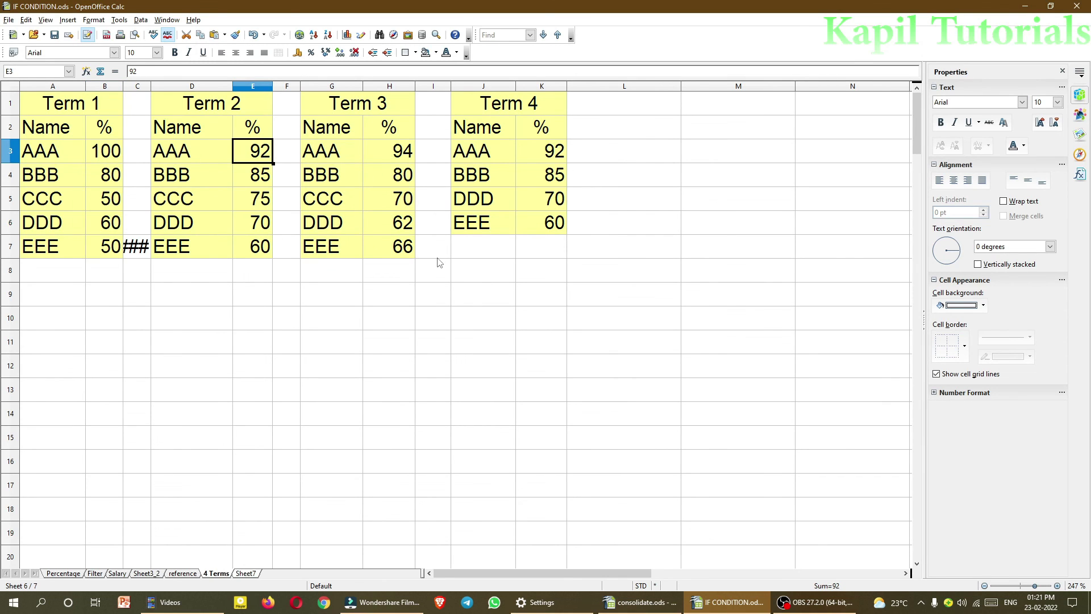
text(90)
key(Return)
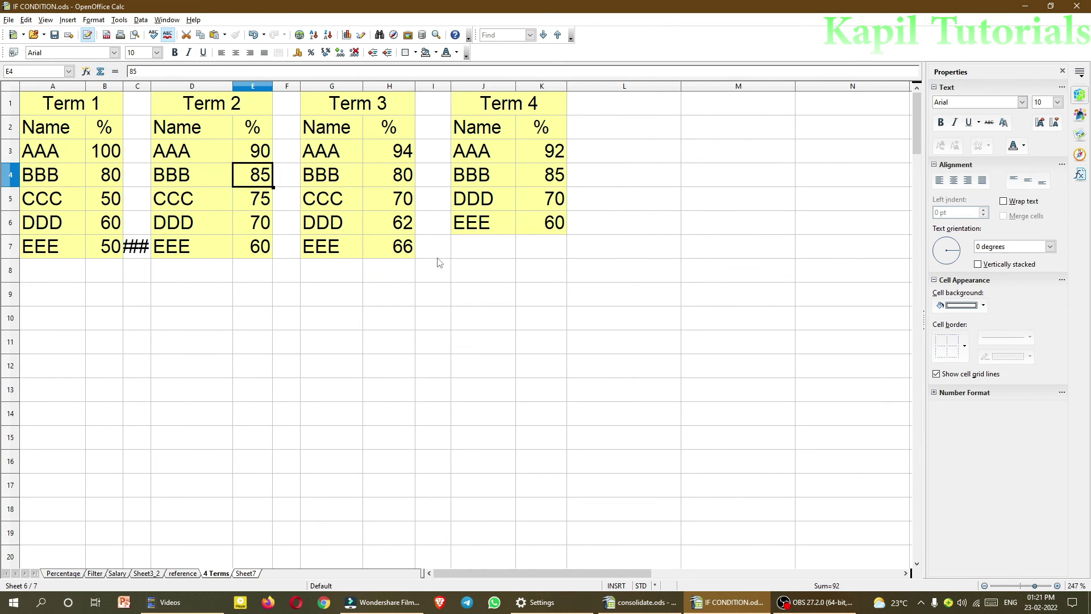
click(244, 574)
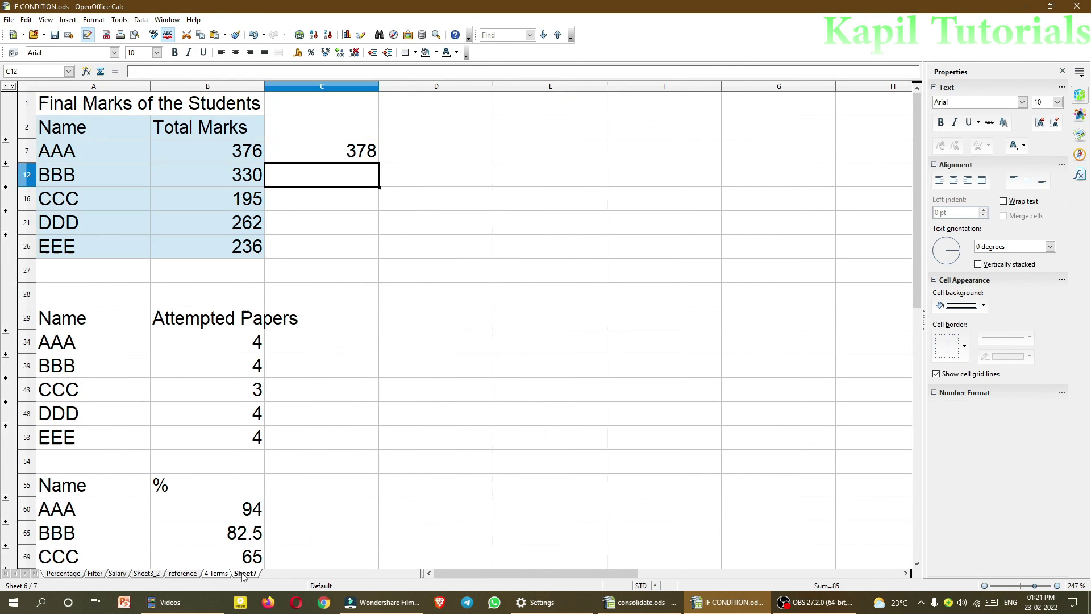
click(237, 157)
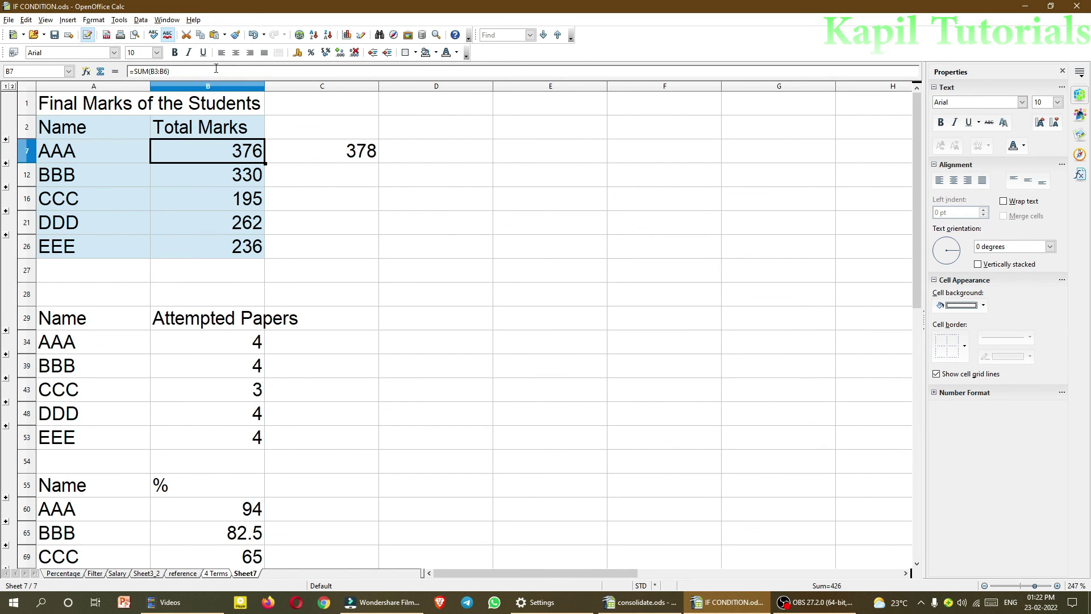
click(141, 20)
click(166, 133)
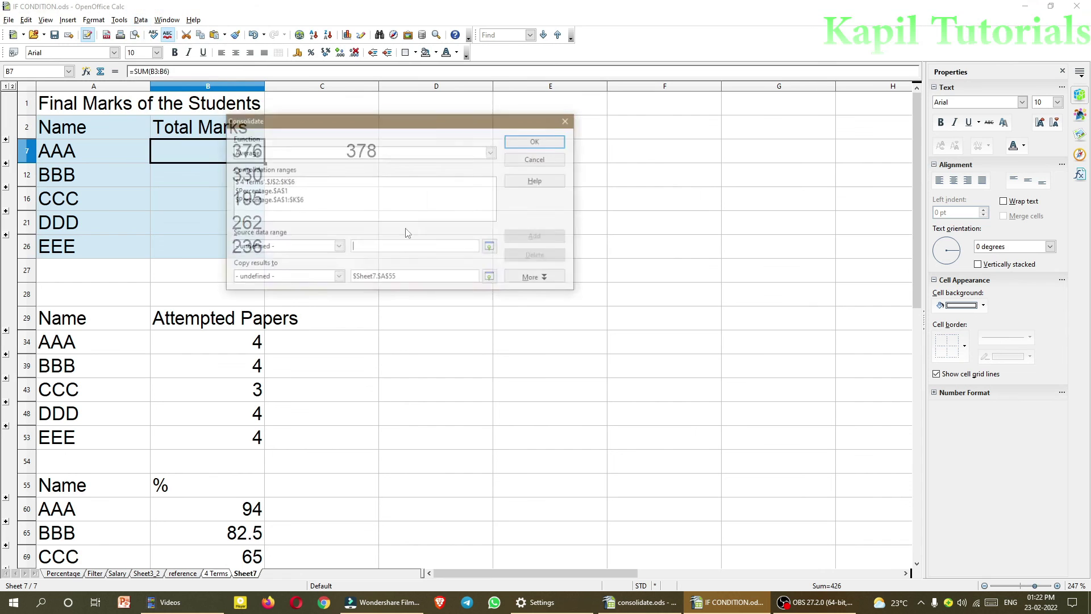
click(538, 278)
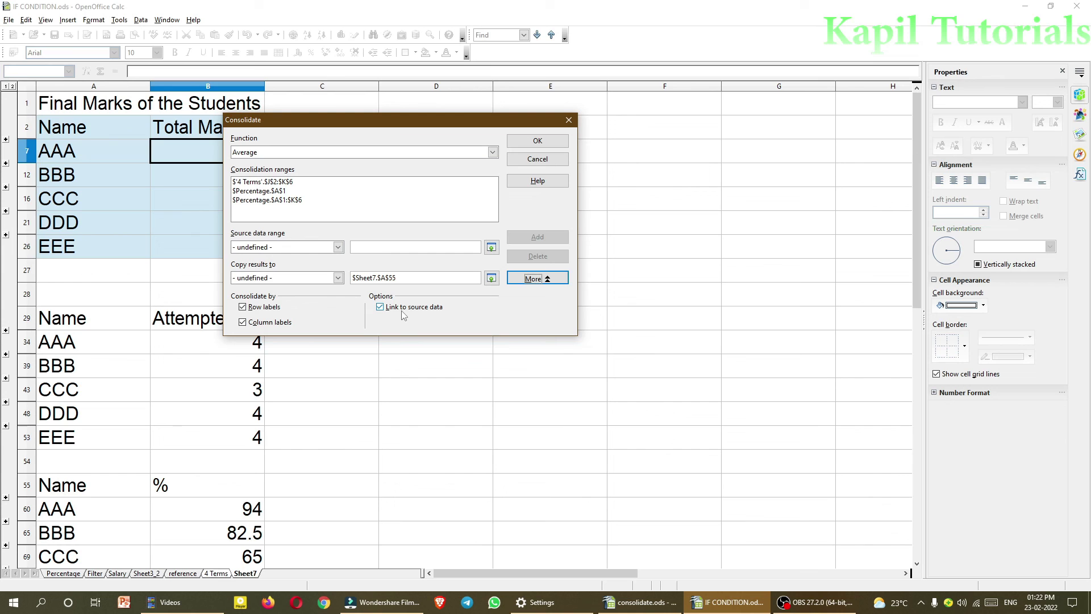
click(545, 159)
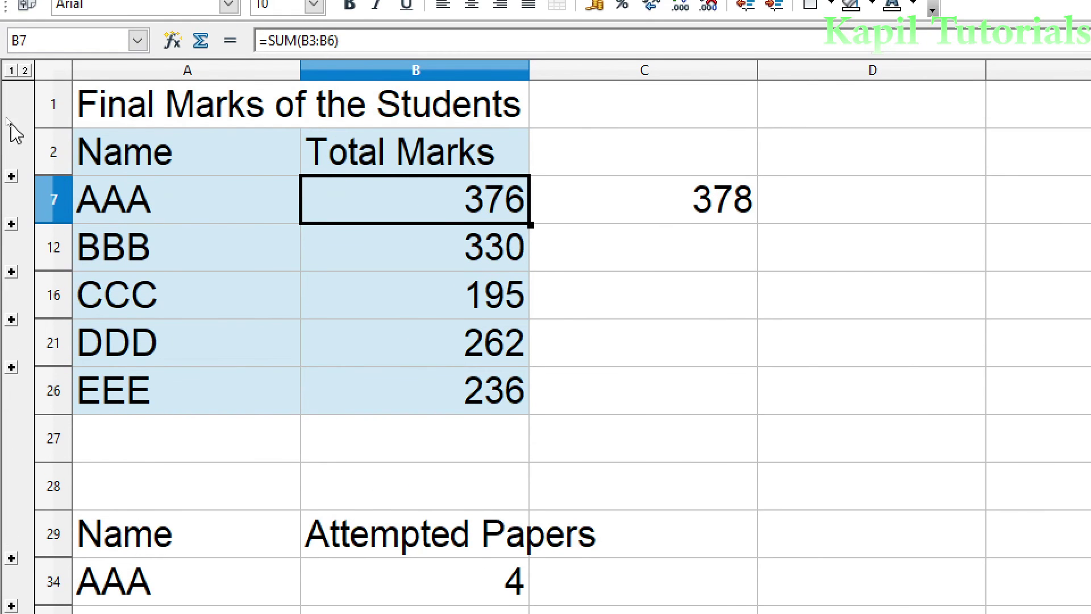
click(11, 177)
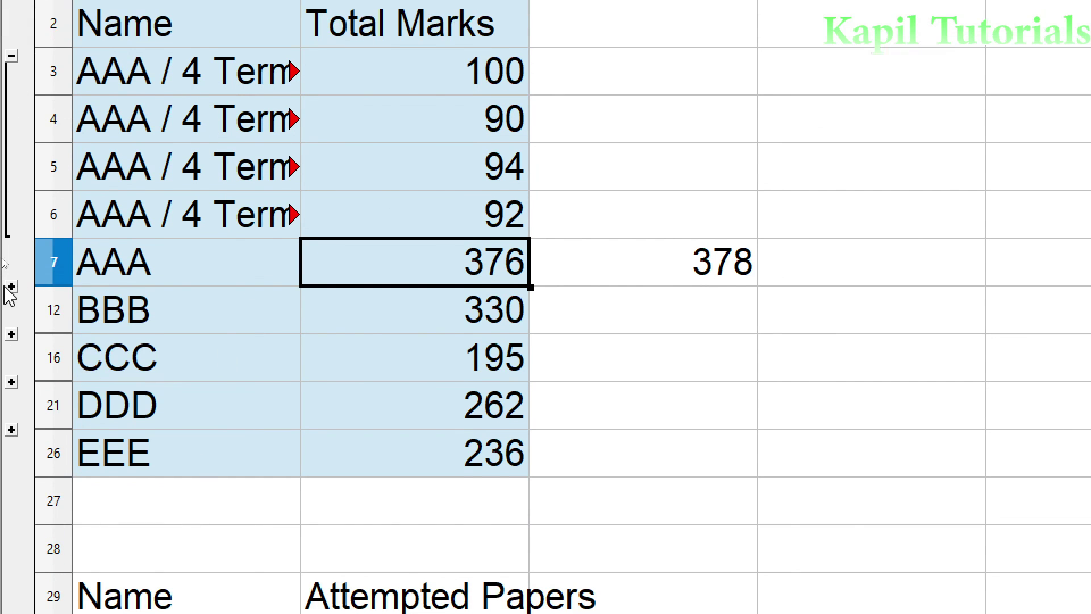
click(11, 287)
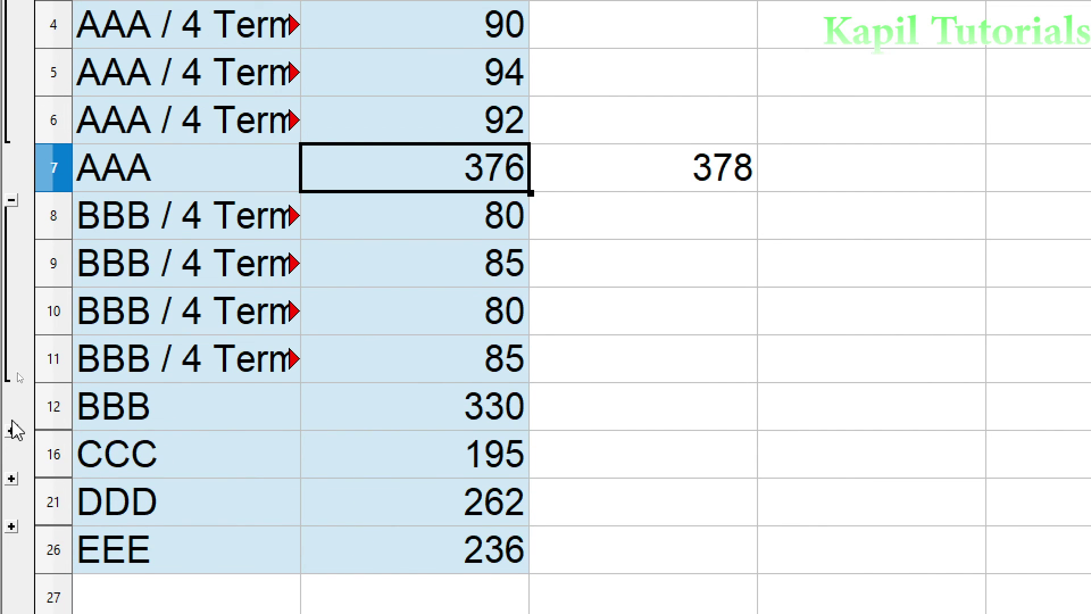
click(12, 201)
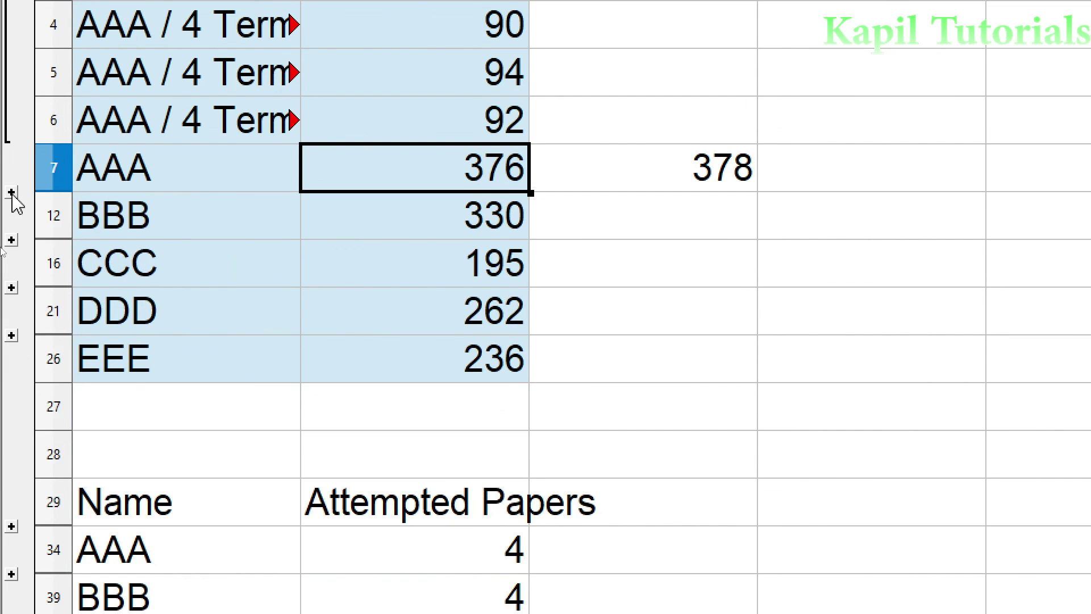
click(12, 147)
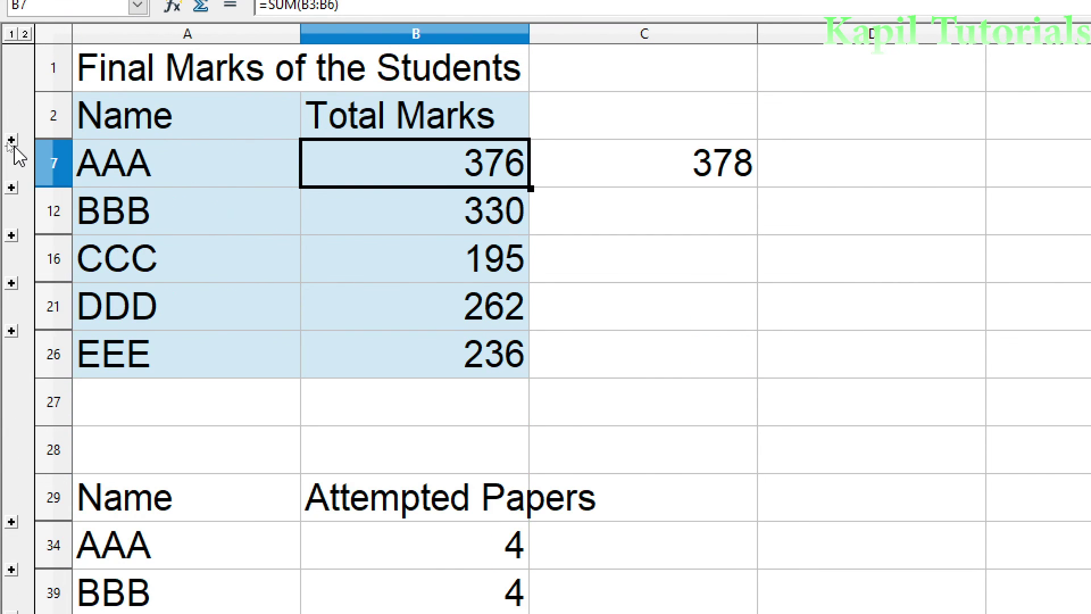